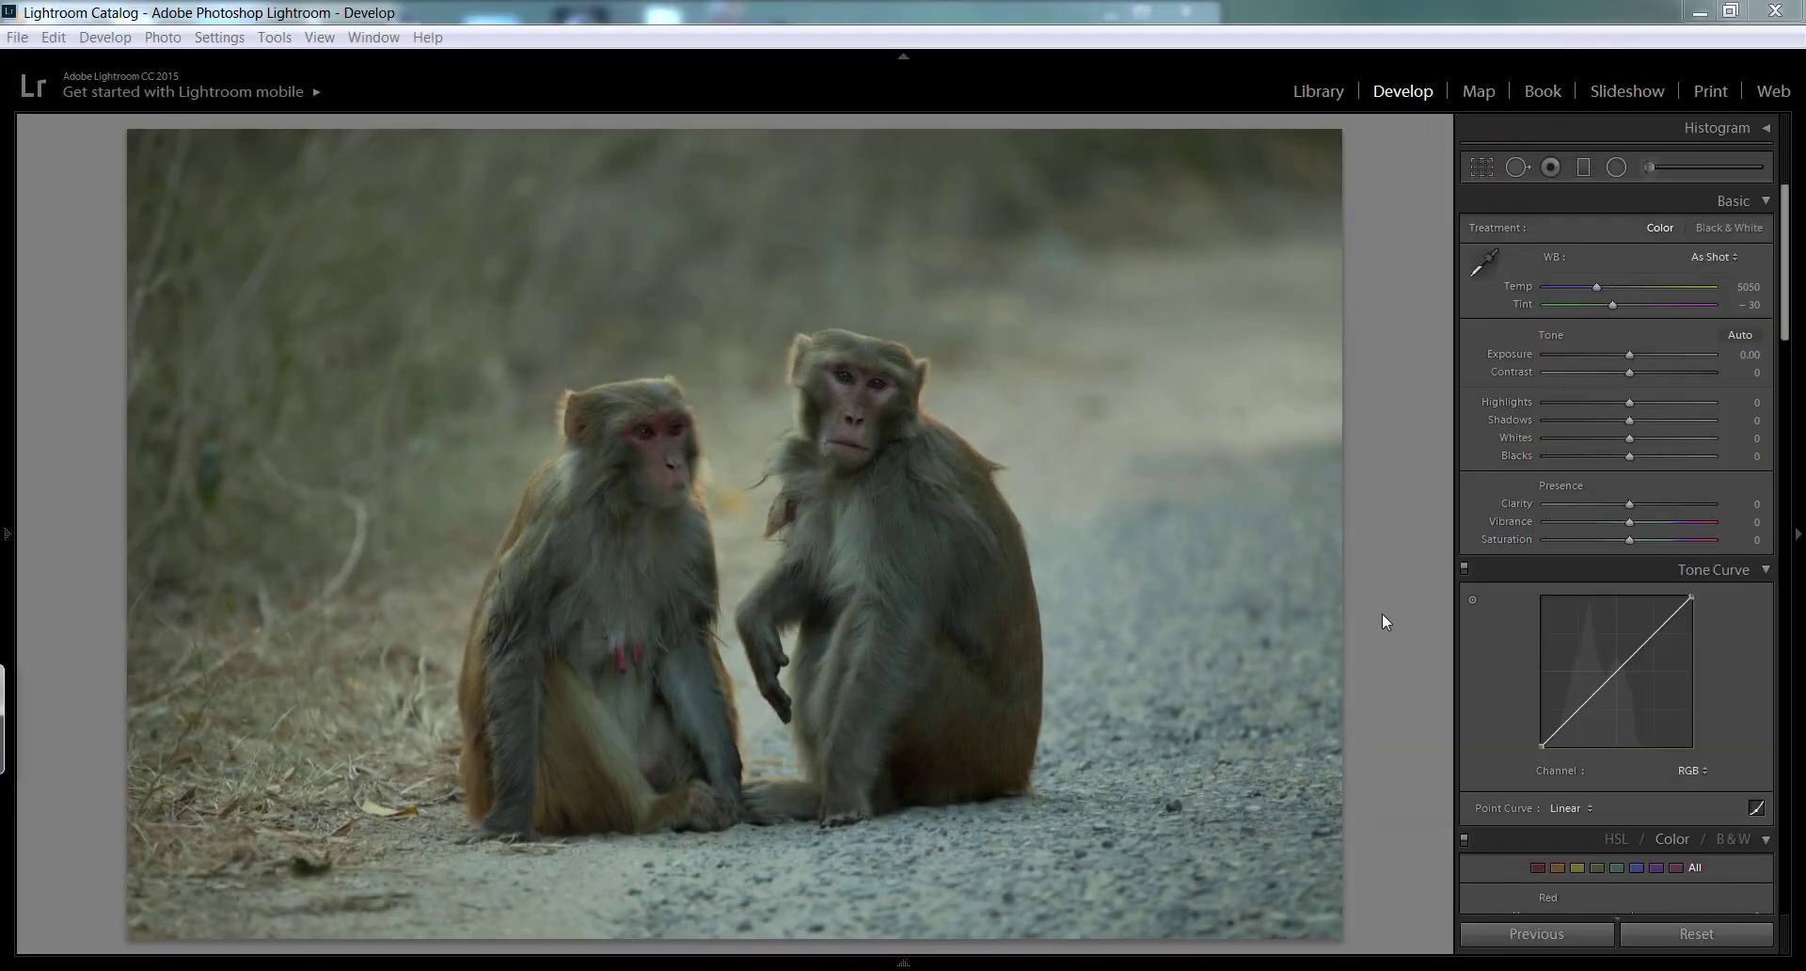
# Show the photo info, then open shadows to +100 and raise whites to about +60.
pyautogui.click(1385, 605)
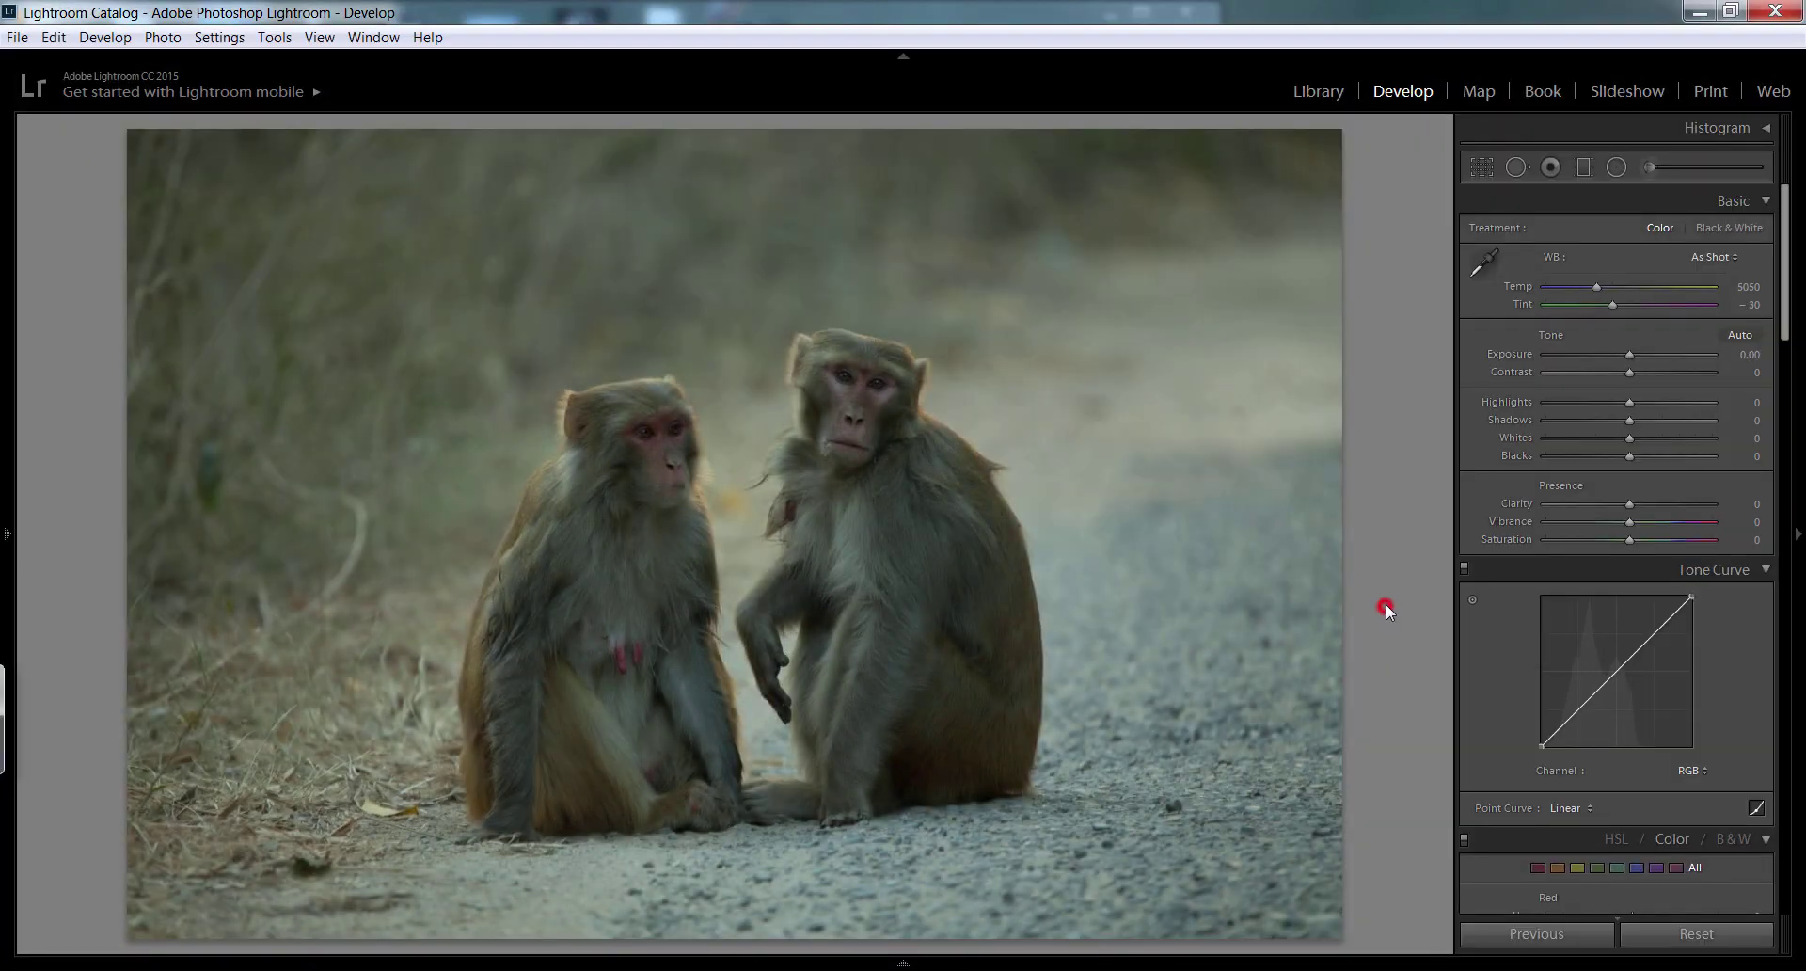
pyautogui.press('i')
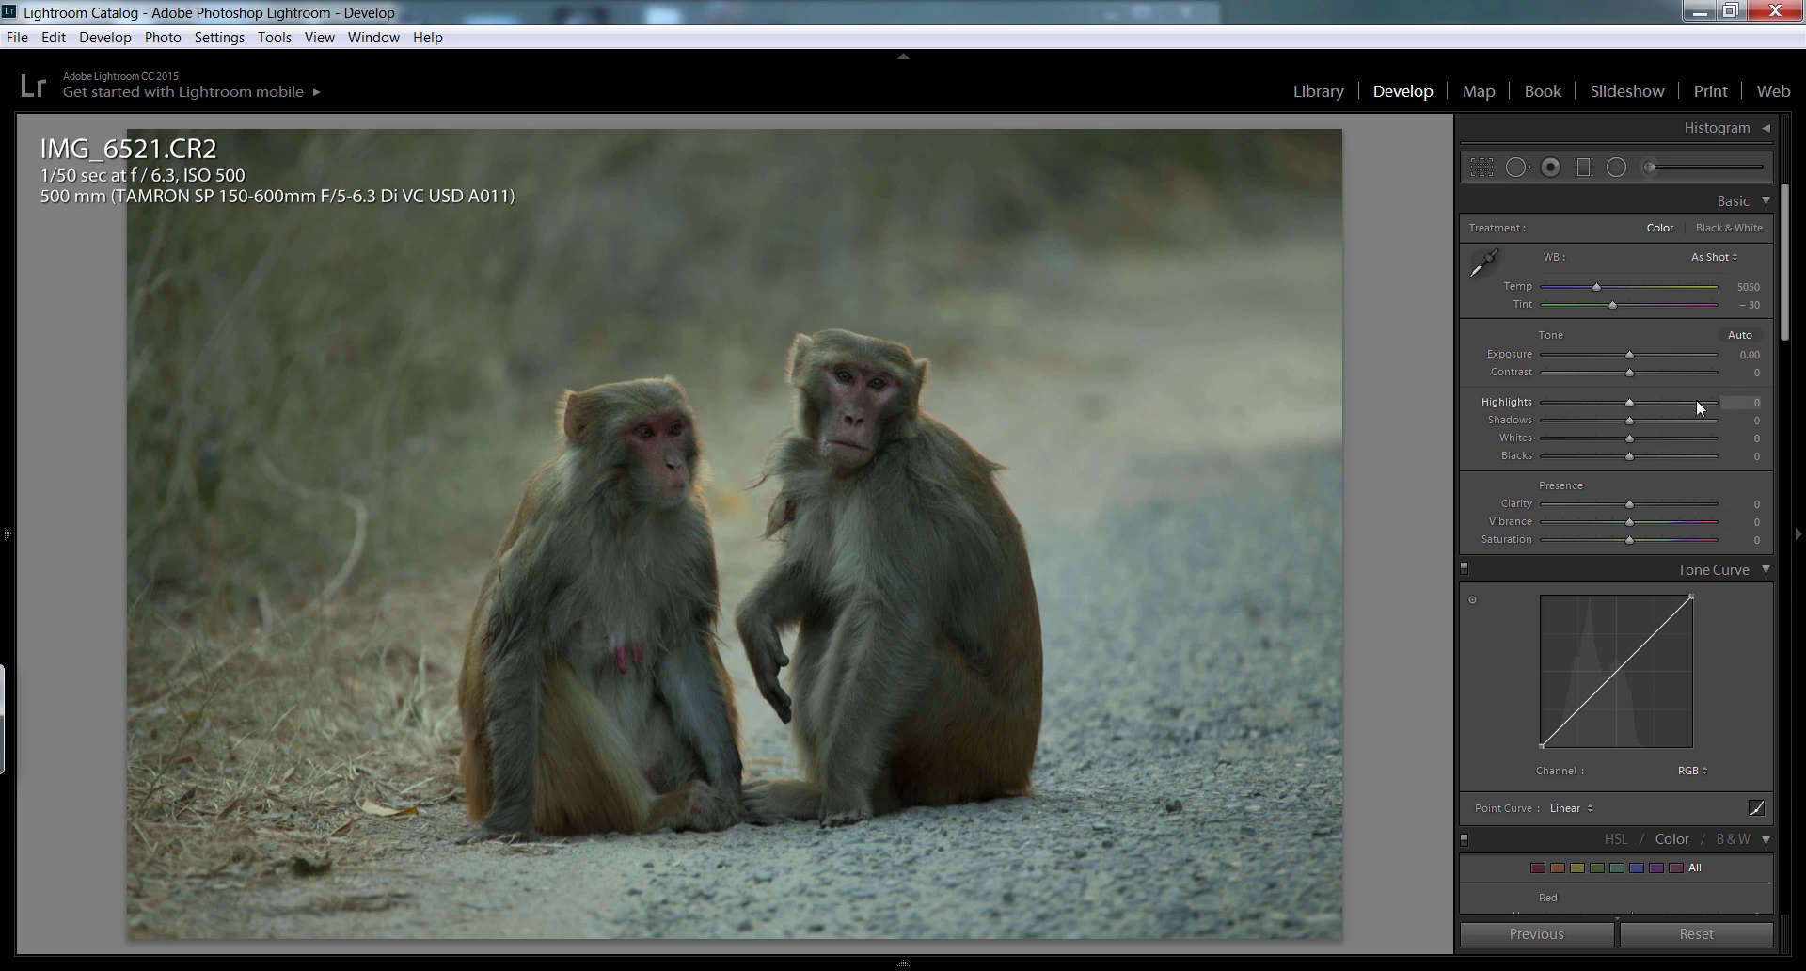
pyautogui.moveTo(1629, 354); pyautogui.dragTo(1611, 353)
pyautogui.moveTo(1628, 419)
pyautogui.mouseDown()
pyautogui.moveTo(1723, 420)
pyautogui.moveTo(1469, 408)
pyautogui.mouseUp()
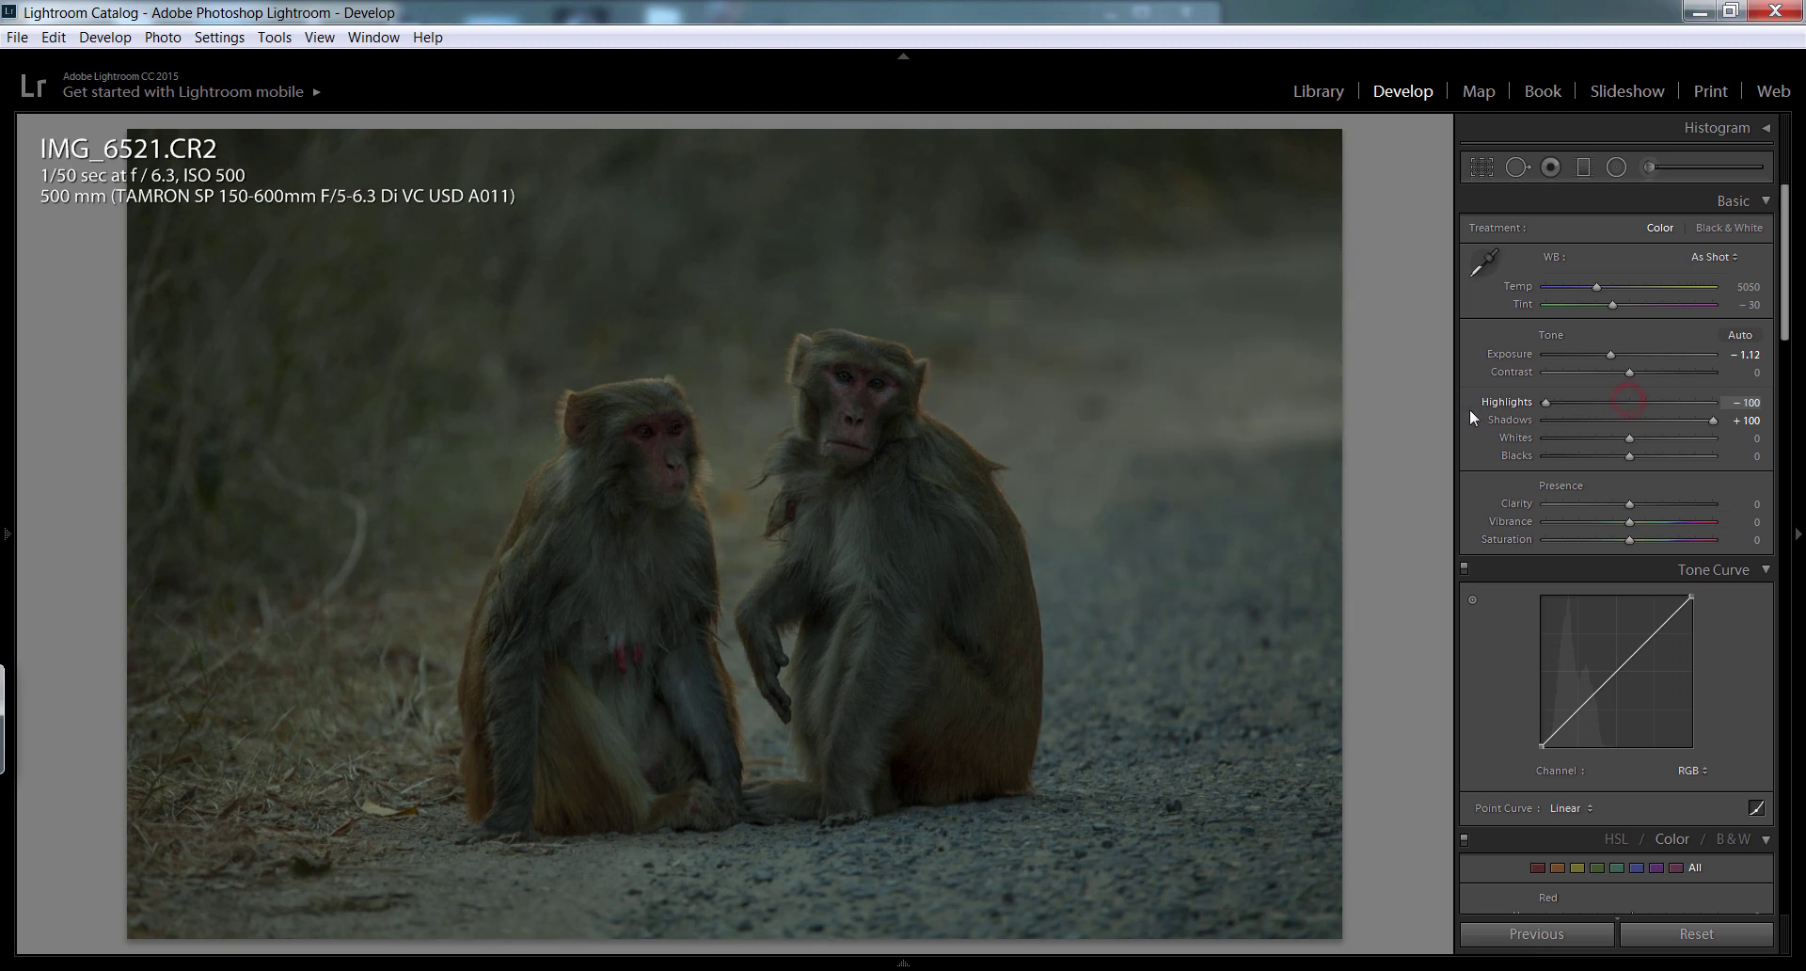
pyautogui.moveTo(1636, 438); pyautogui.dragTo(1685, 438)
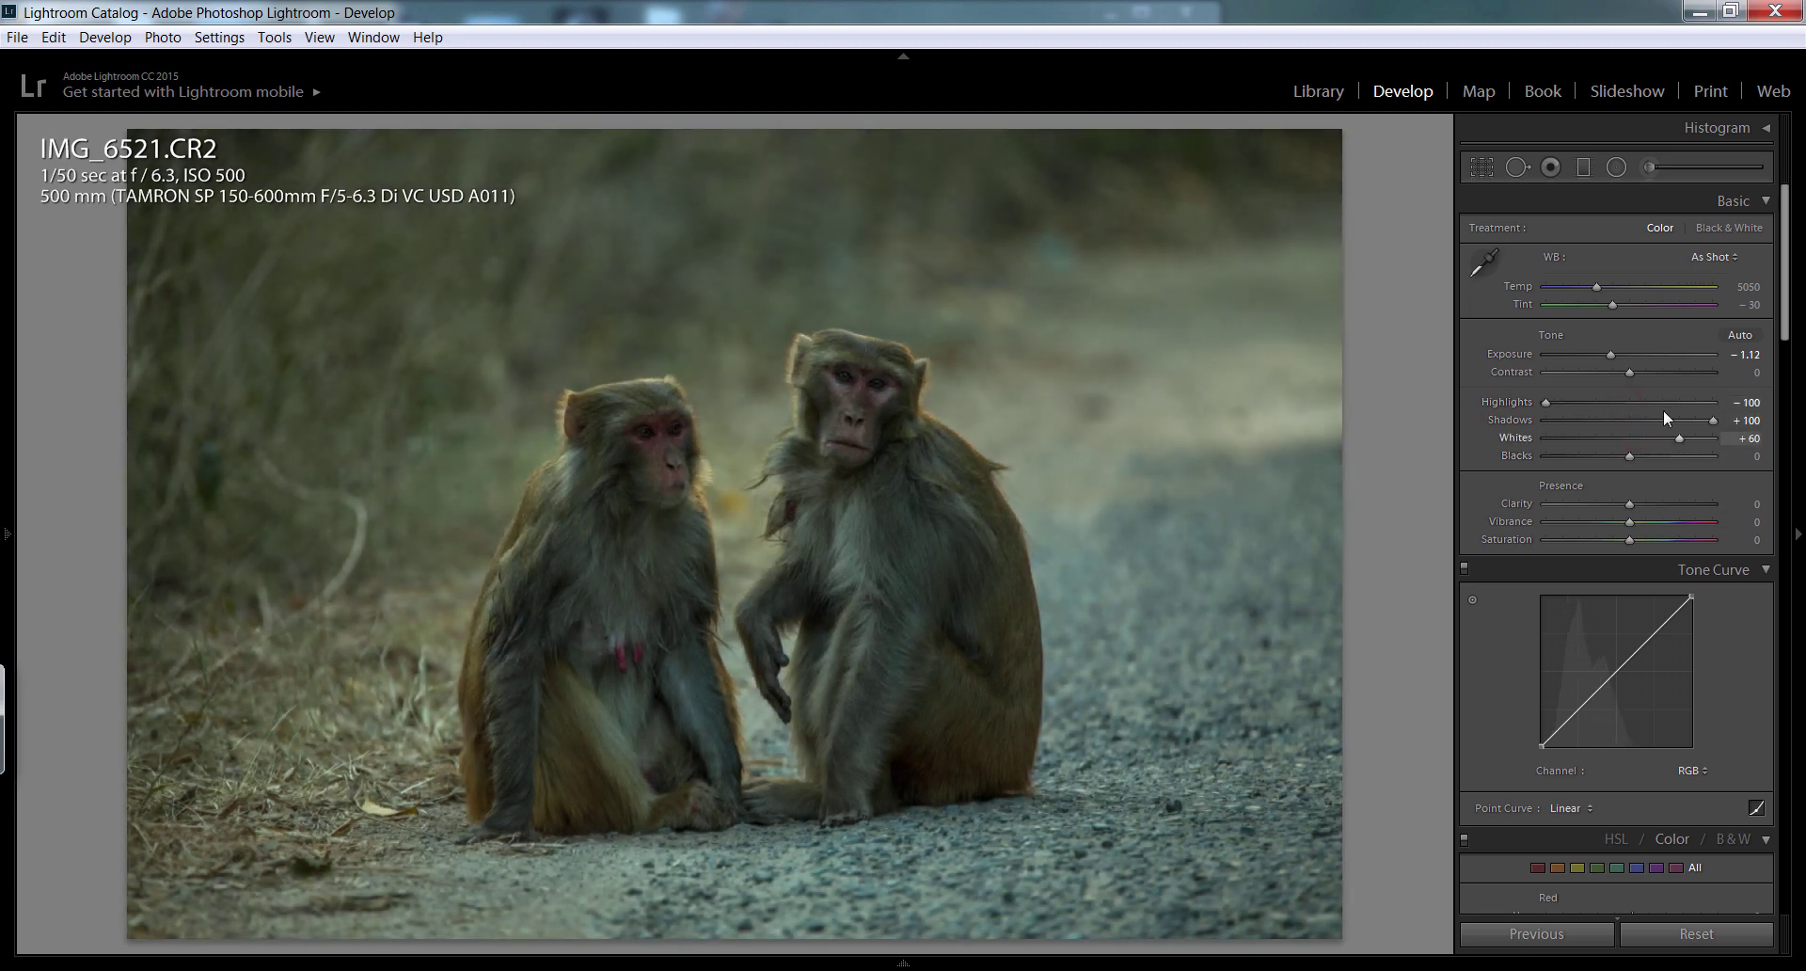
# Set exposure to -0.79, boost vibrance to +74 and nudge clarity up slightly.
pyautogui.doubleClick(1516, 353)
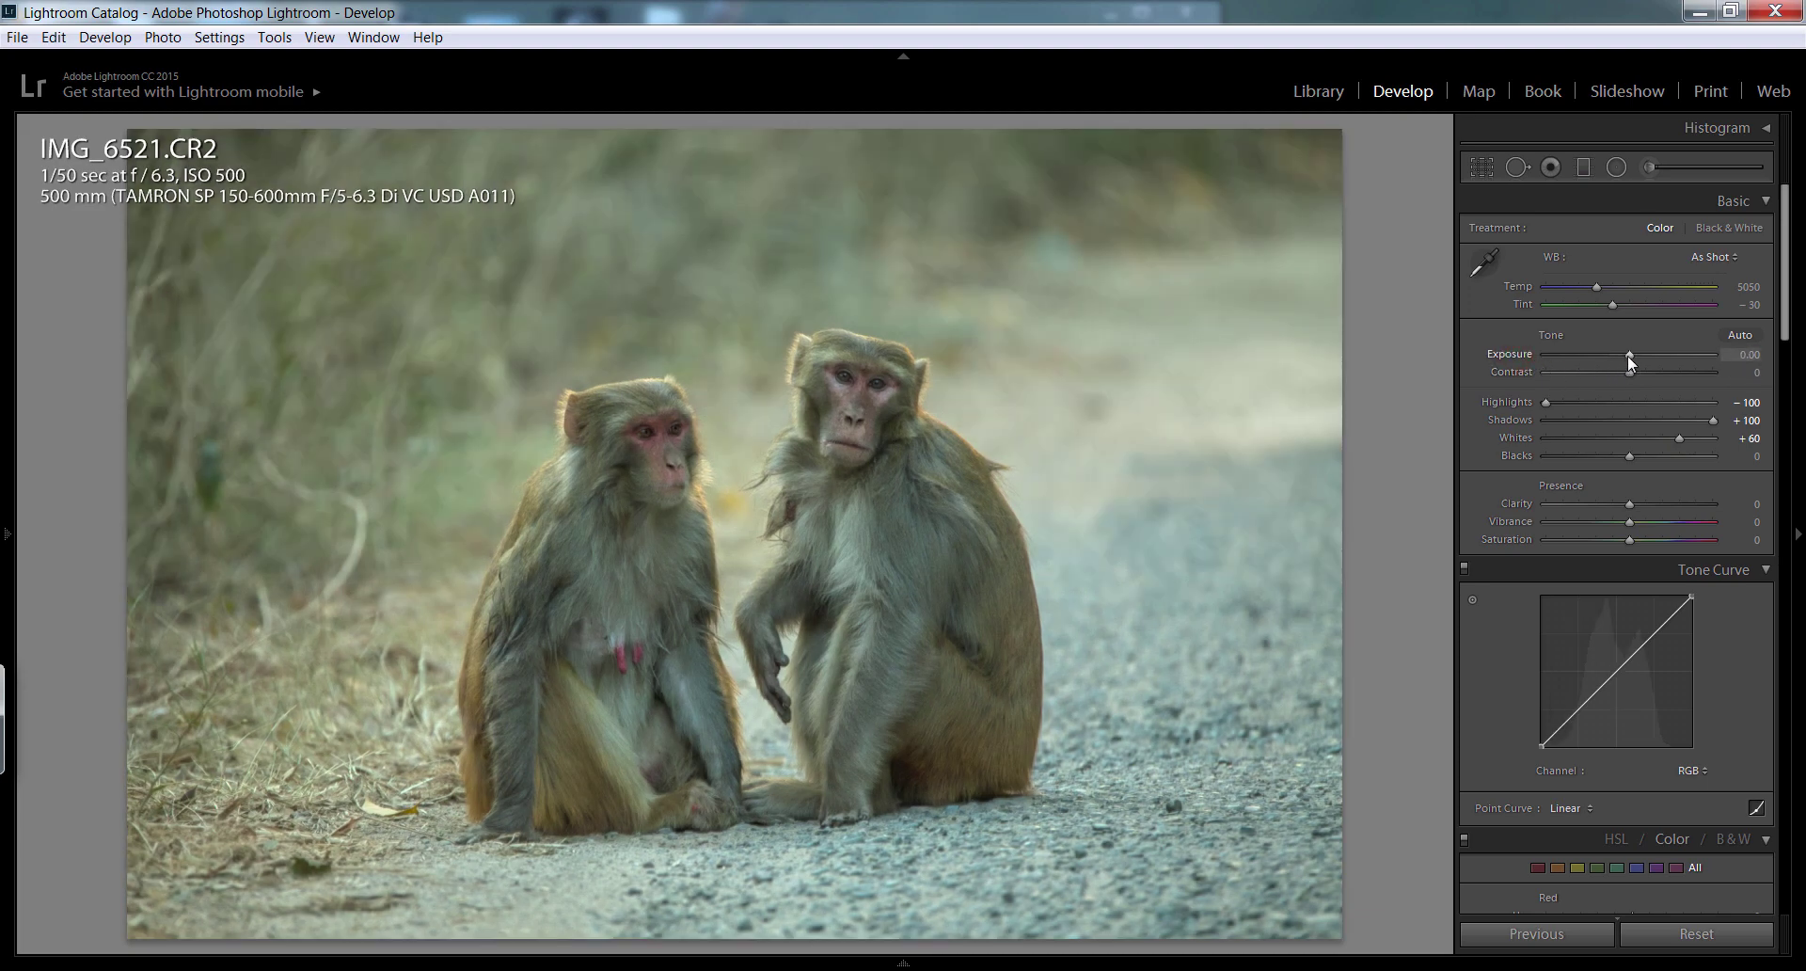
pyautogui.moveTo(1627, 356); pyautogui.dragTo(1616, 356)
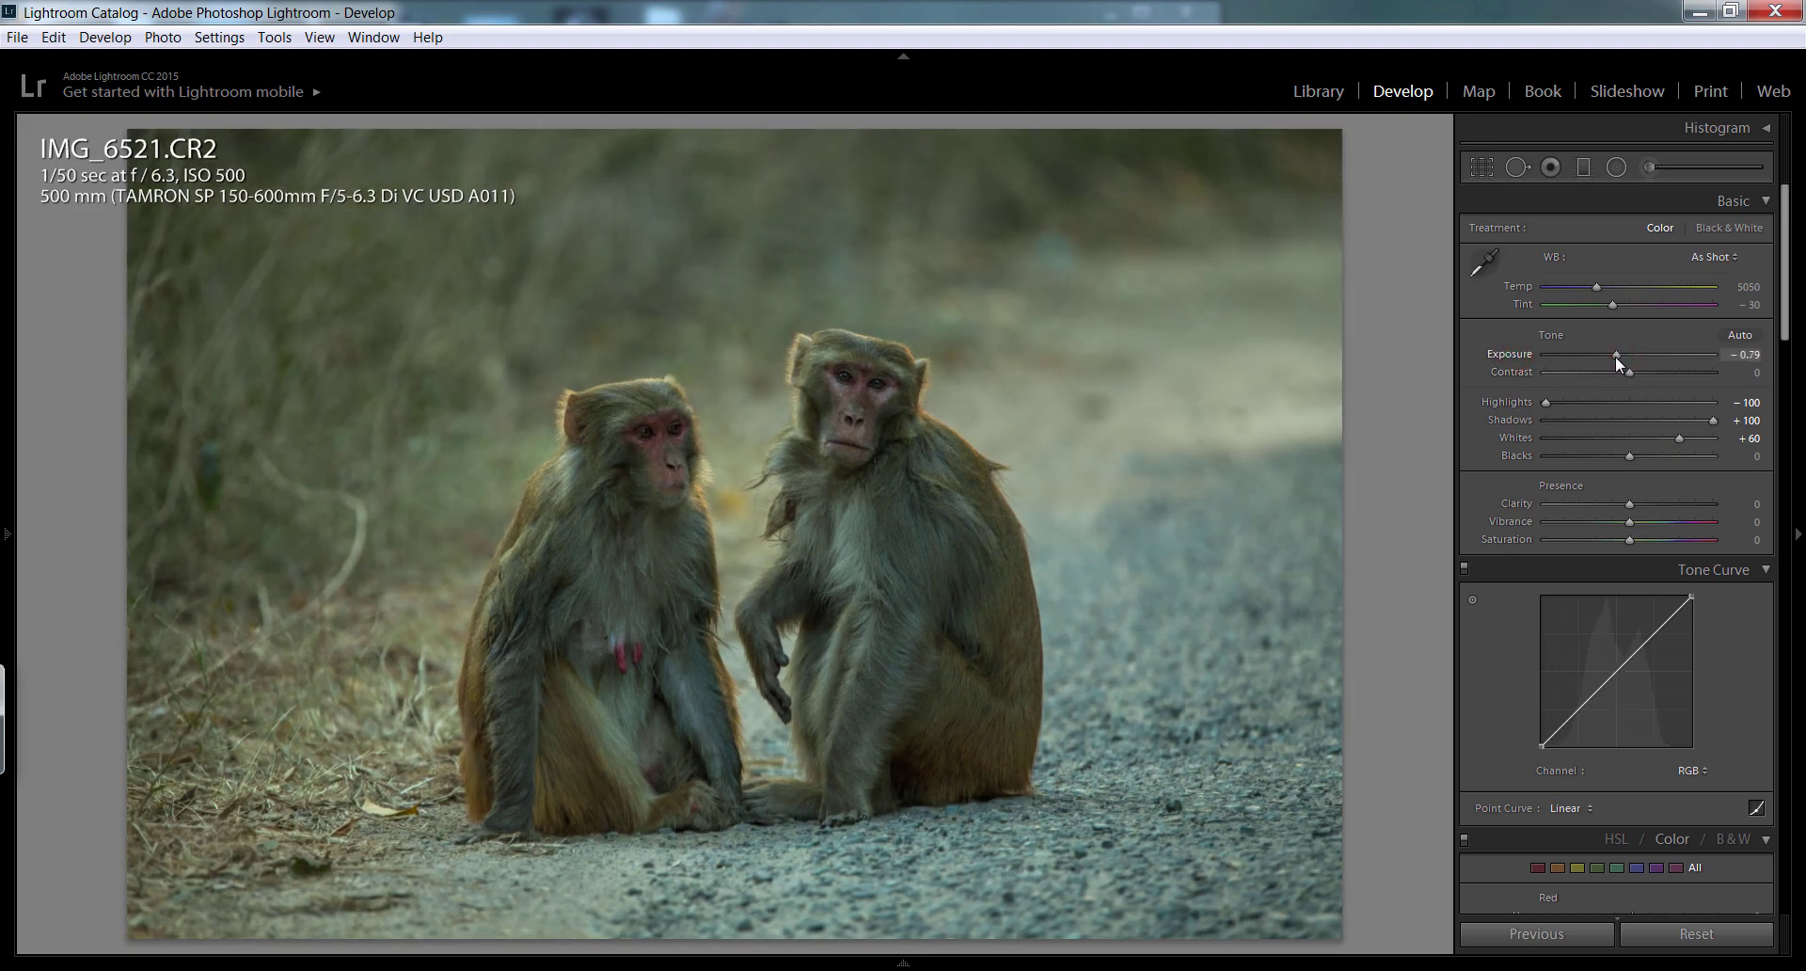
pyautogui.click(1631, 520)
pyautogui.moveTo(1633, 521); pyautogui.dragTo(1674, 523)
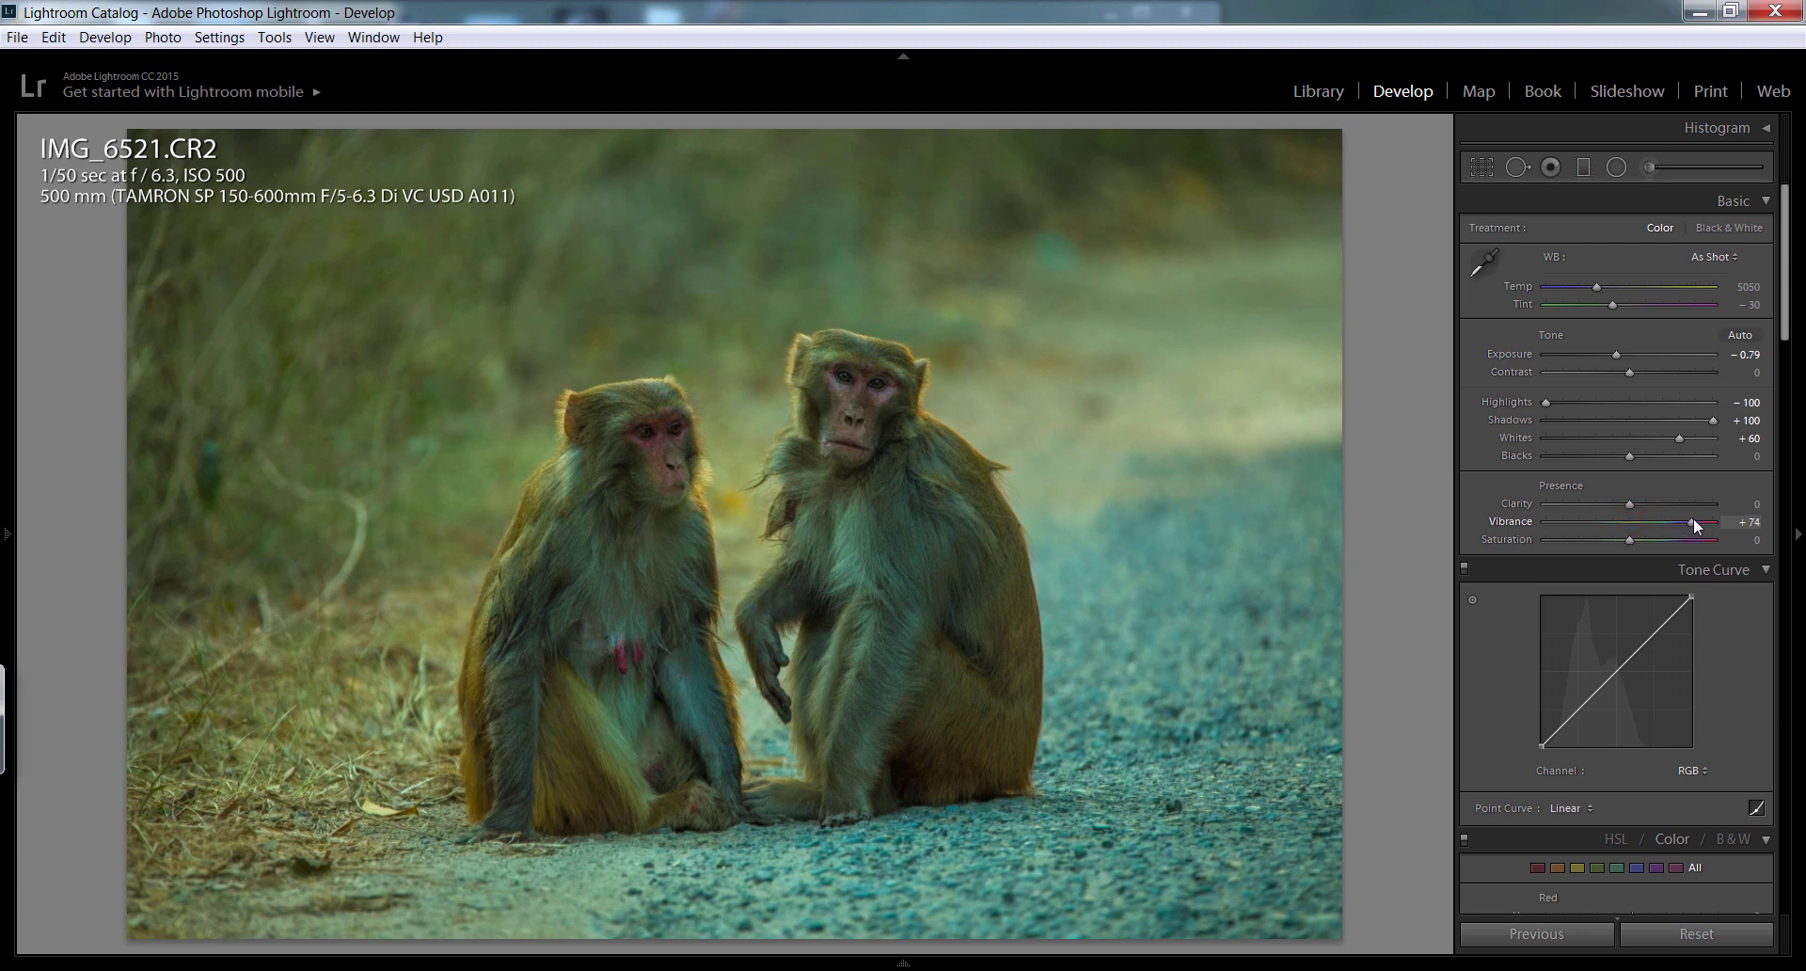
pyautogui.moveTo(1633, 505); pyautogui.dragTo(1644, 507)
pyautogui.moveTo(1784, 302); pyautogui.dragTo(1778, 428)
# Reduce Aqua saturation to -42 and reset Yellow saturation to 0 in the HSL panel.
pyautogui.moveTo(1632, 607); pyautogui.dragTo(1540, 614)
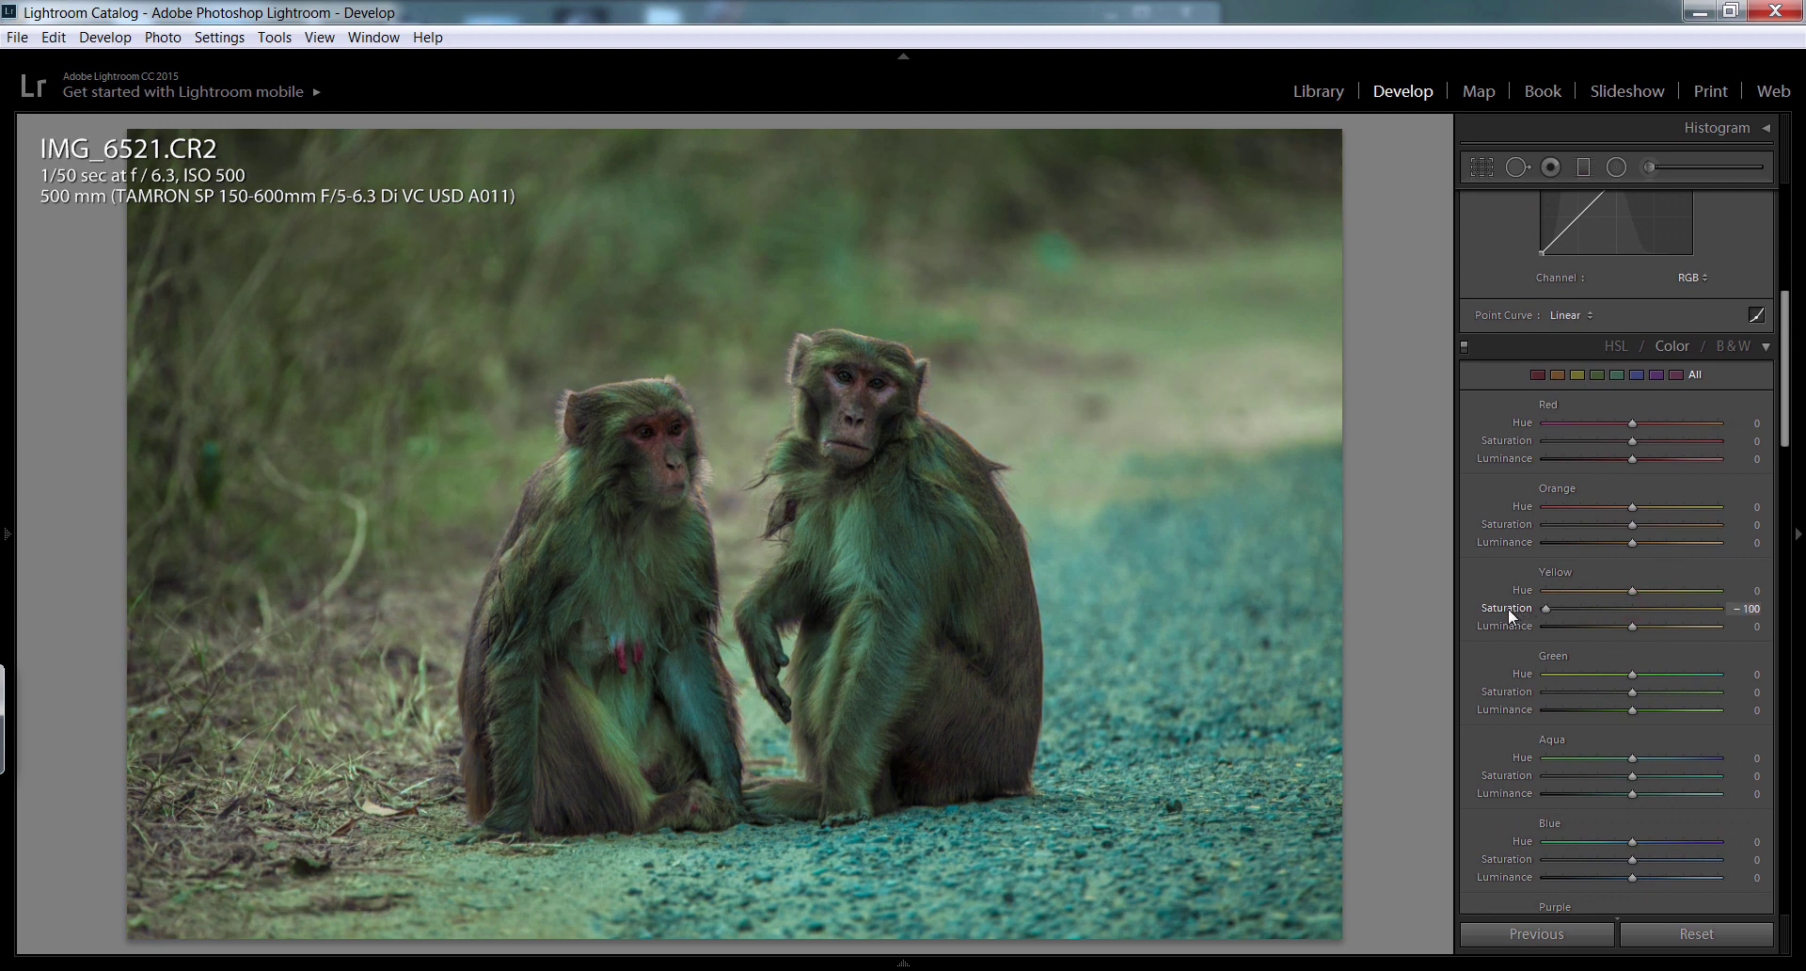
pyautogui.moveTo(1782, 393); pyautogui.dragTo(1786, 437)
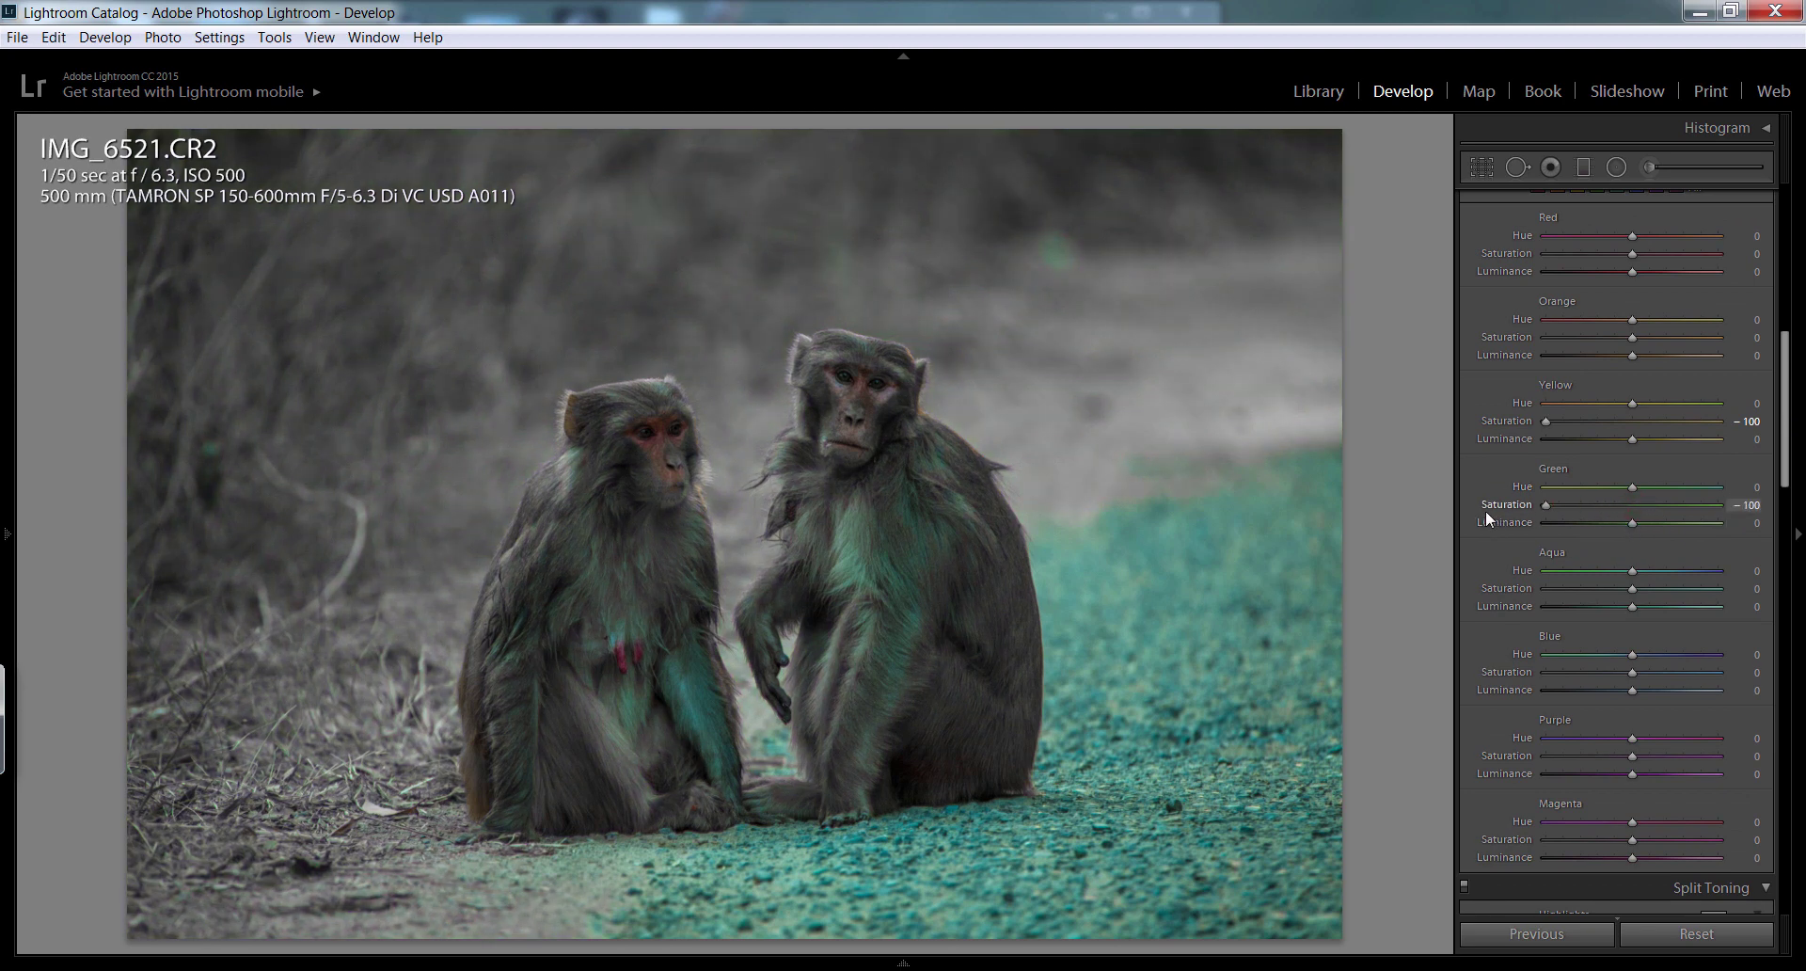
pyautogui.click(1625, 587)
pyautogui.doubleClick(1514, 420)
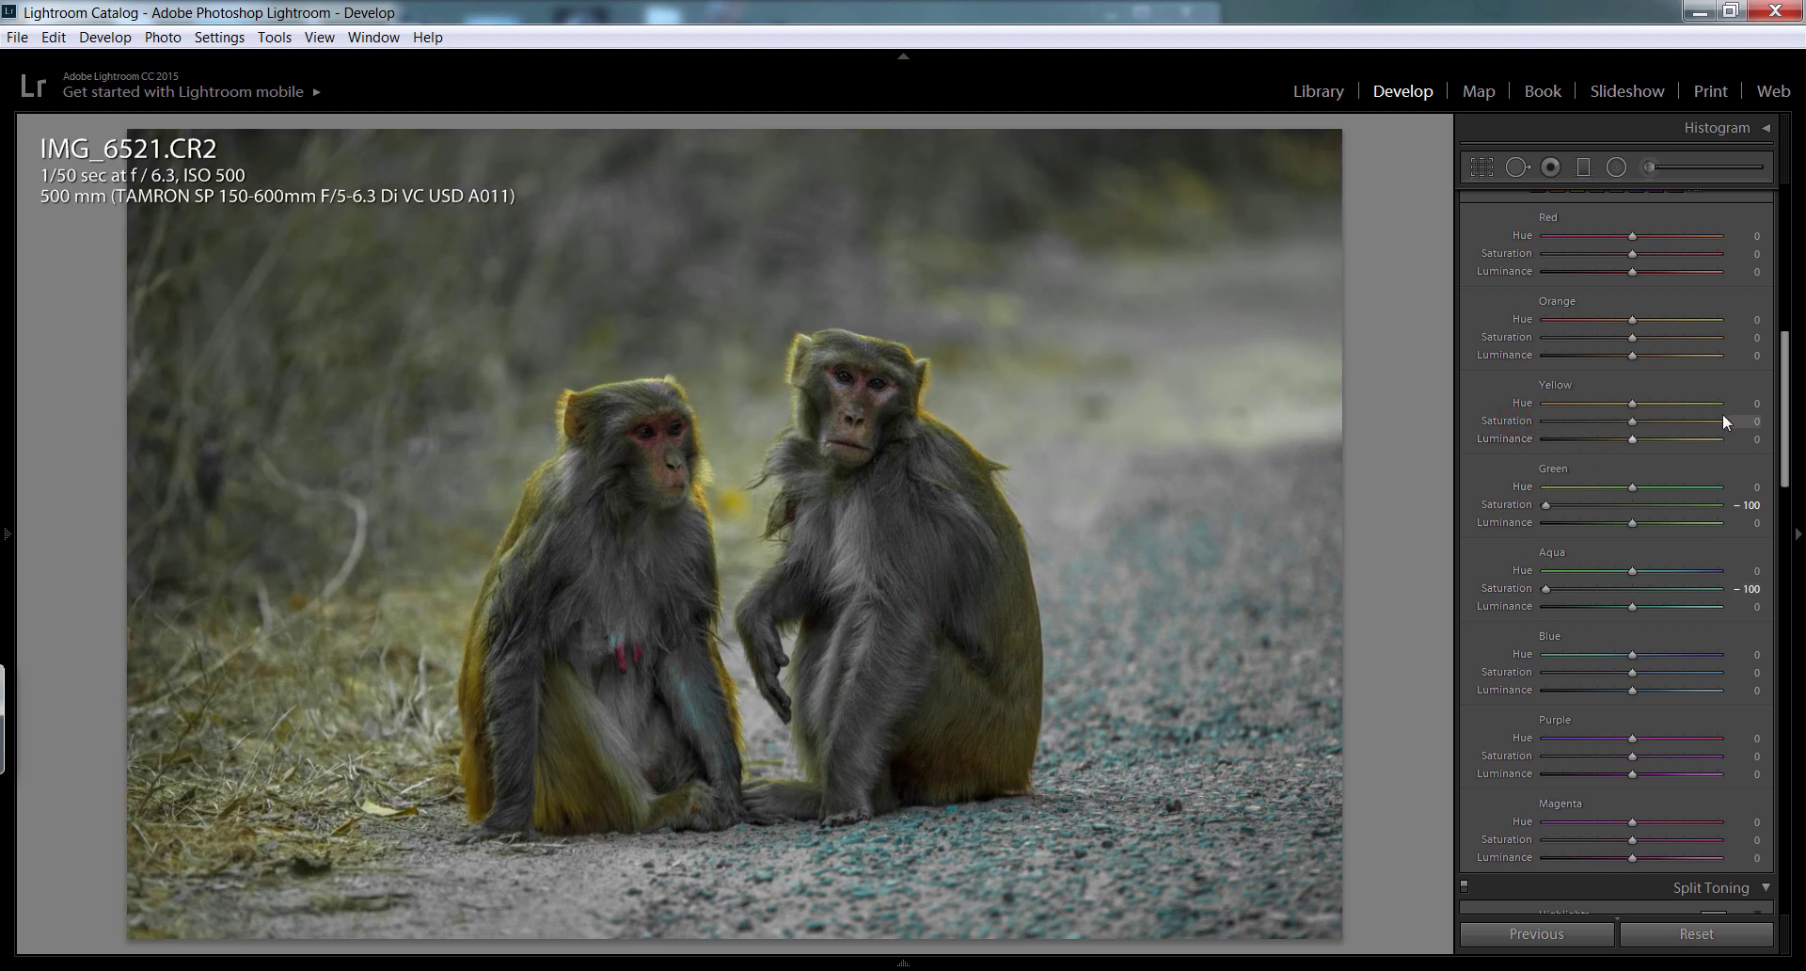
pyautogui.moveTo(1782, 387); pyautogui.dragTo(1784, 394)
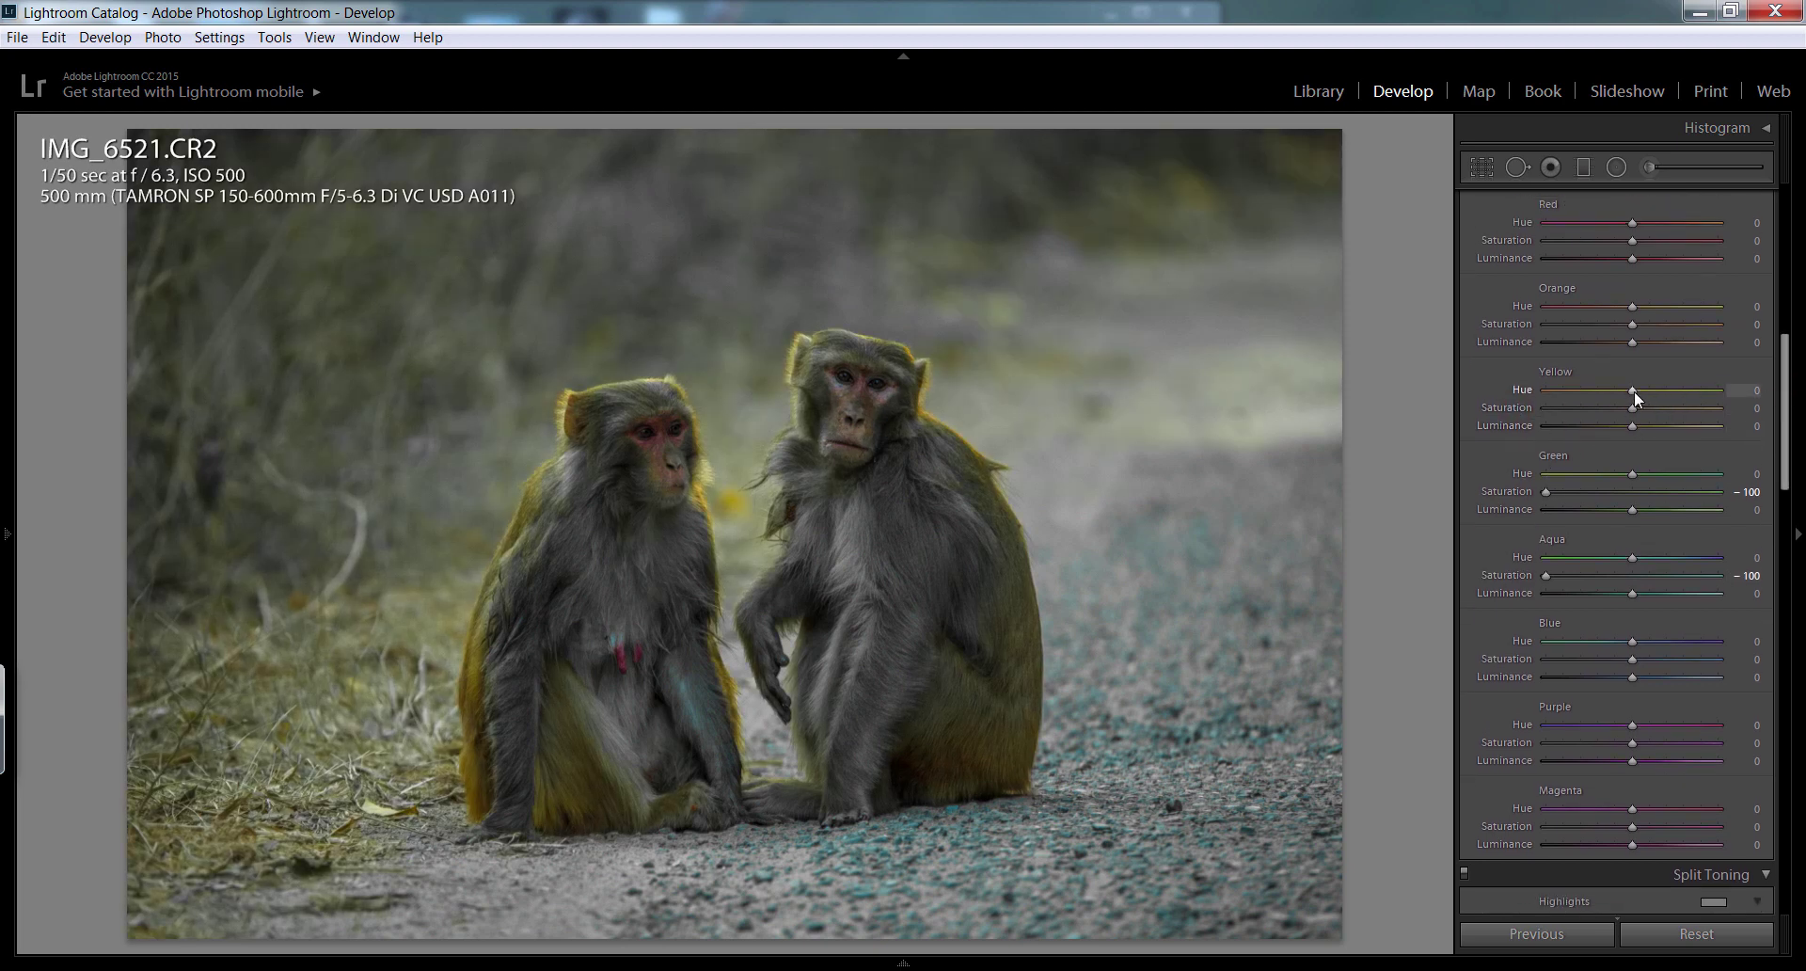
# Set Yellow hue to -66 and Green hue to -38, resetting Green saturation to 0.
pyautogui.moveTo(1633, 391)
pyautogui.mouseDown()
pyautogui.moveTo(1521, 401)
pyautogui.moveTo(1576, 399)
pyautogui.mouseUp()
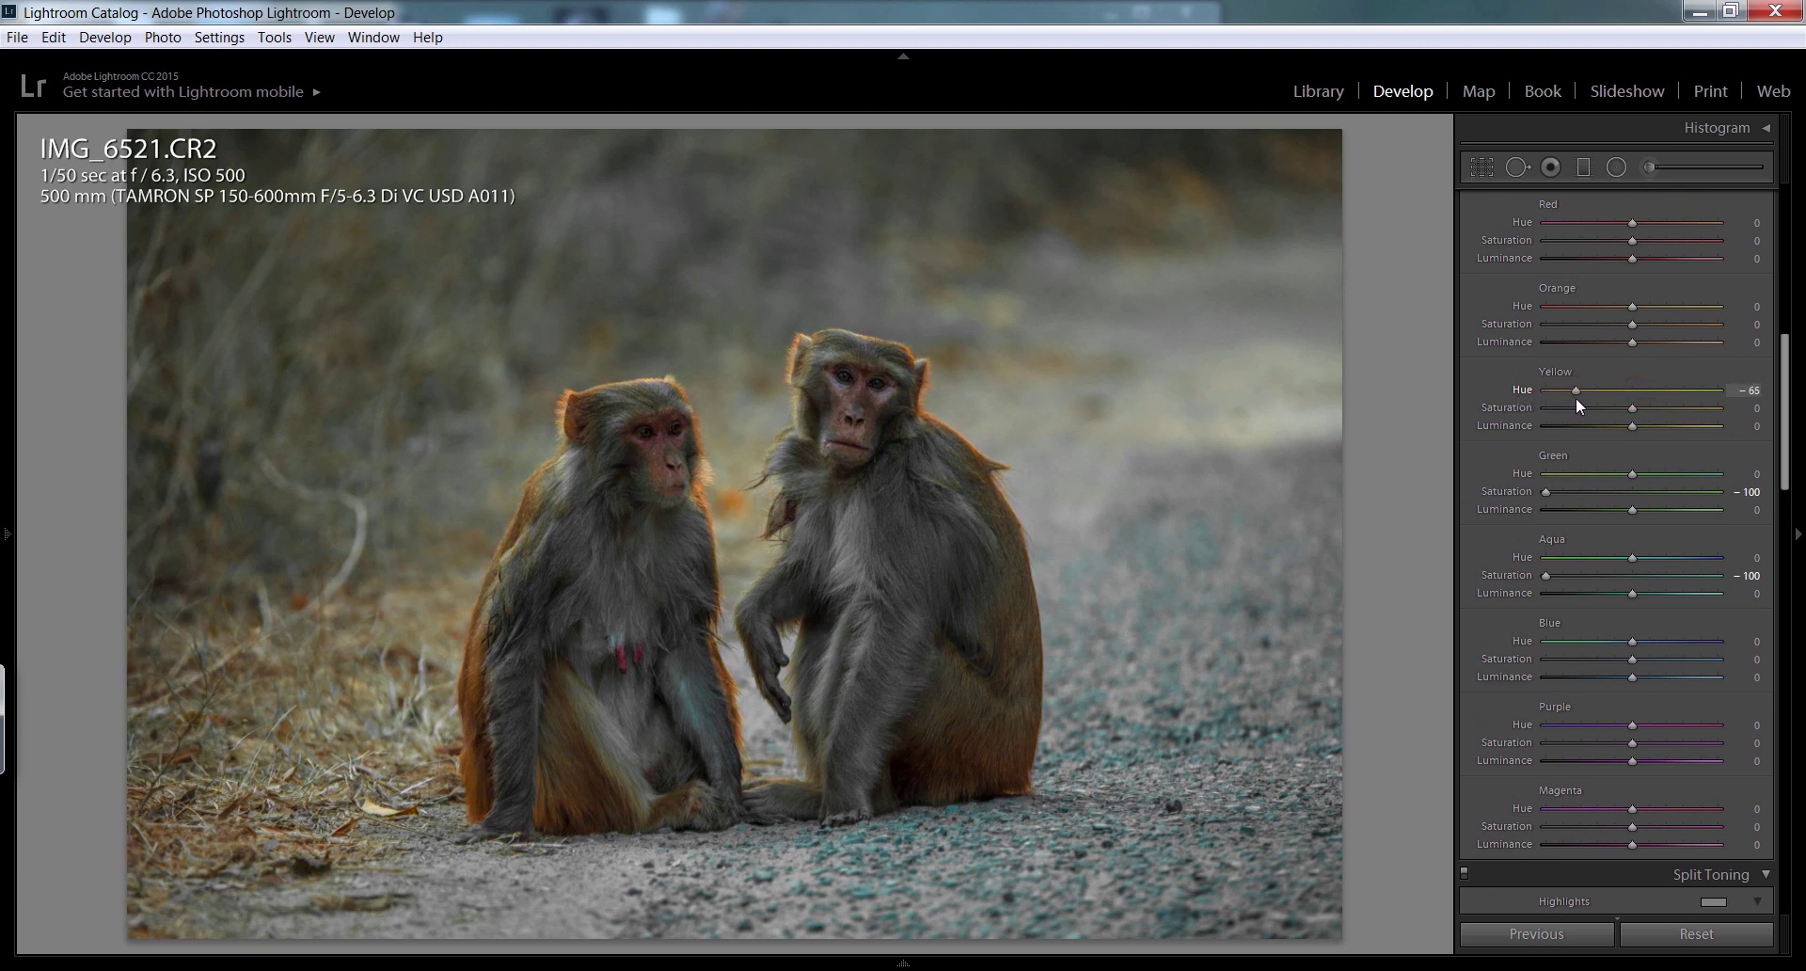
pyautogui.moveTo(1784, 401); pyautogui.dragTo(1785, 412)
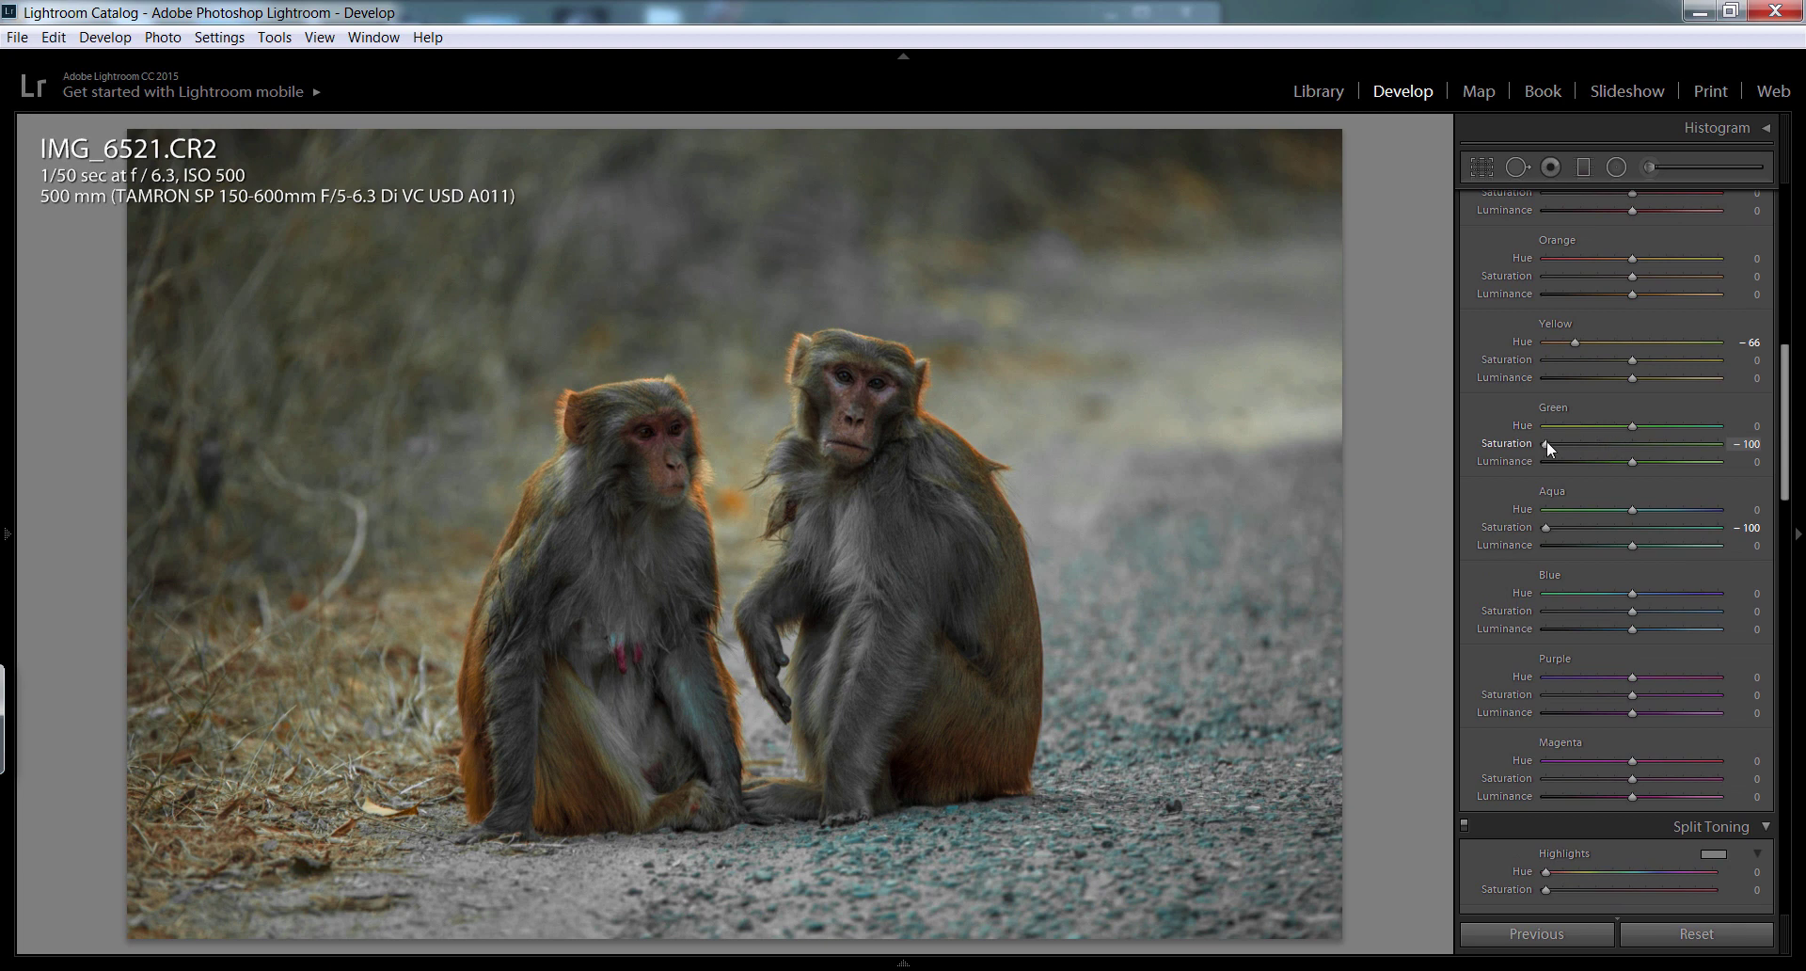
pyautogui.doubleClick(1634, 442)
pyautogui.moveTo(1629, 426); pyautogui.dragTo(1610, 422)
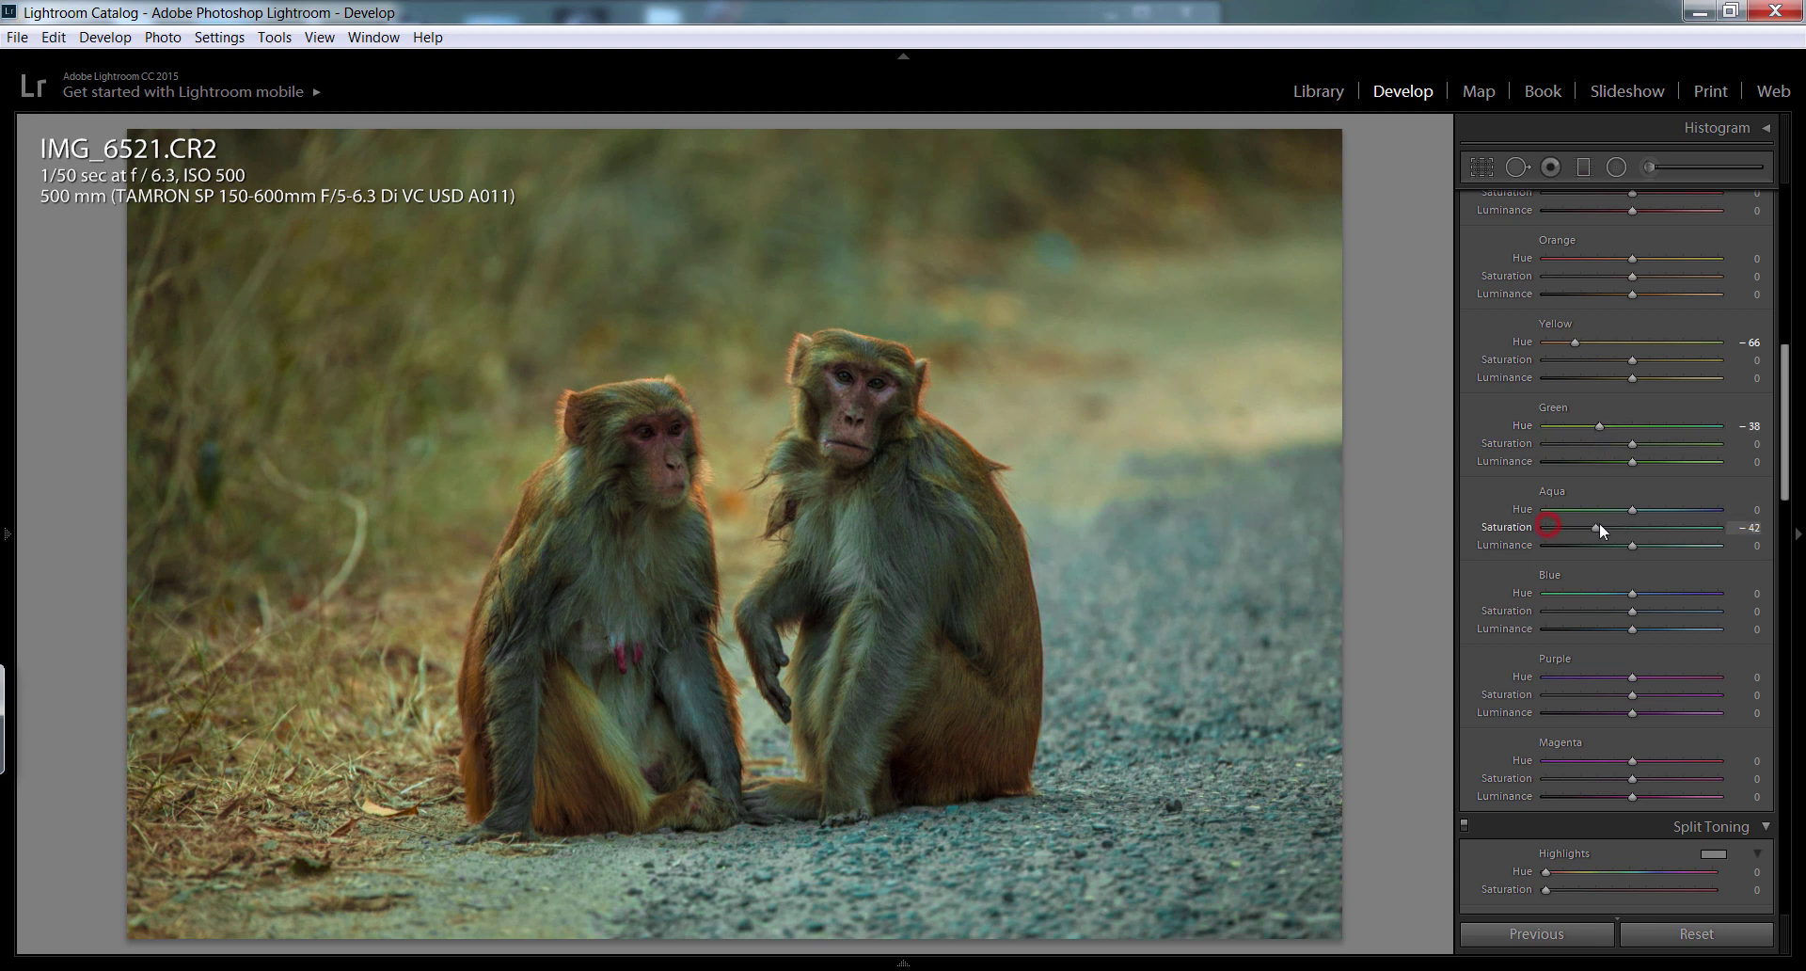
pyautogui.moveTo(1786, 433); pyautogui.dragTo(1787, 315)
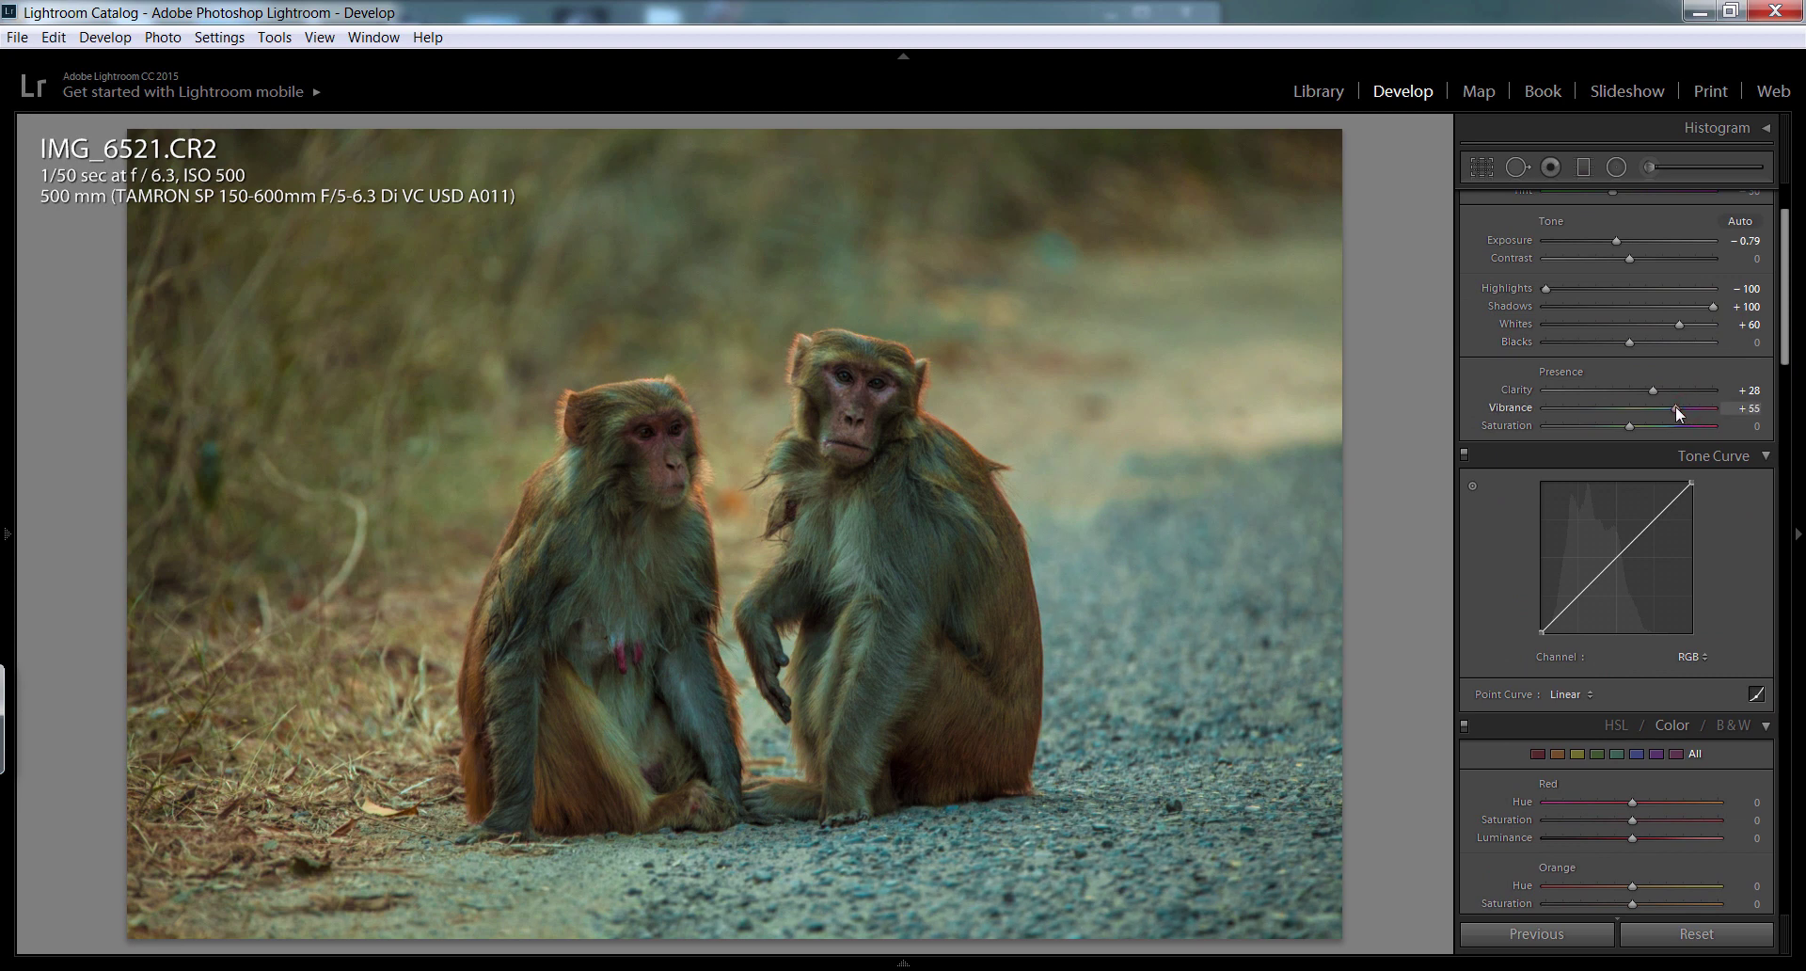
# Trim vibrance to +54 and scroll down to the Detail panel.
pyautogui.moveTo(1676, 407); pyautogui.dragTo(1673, 407)
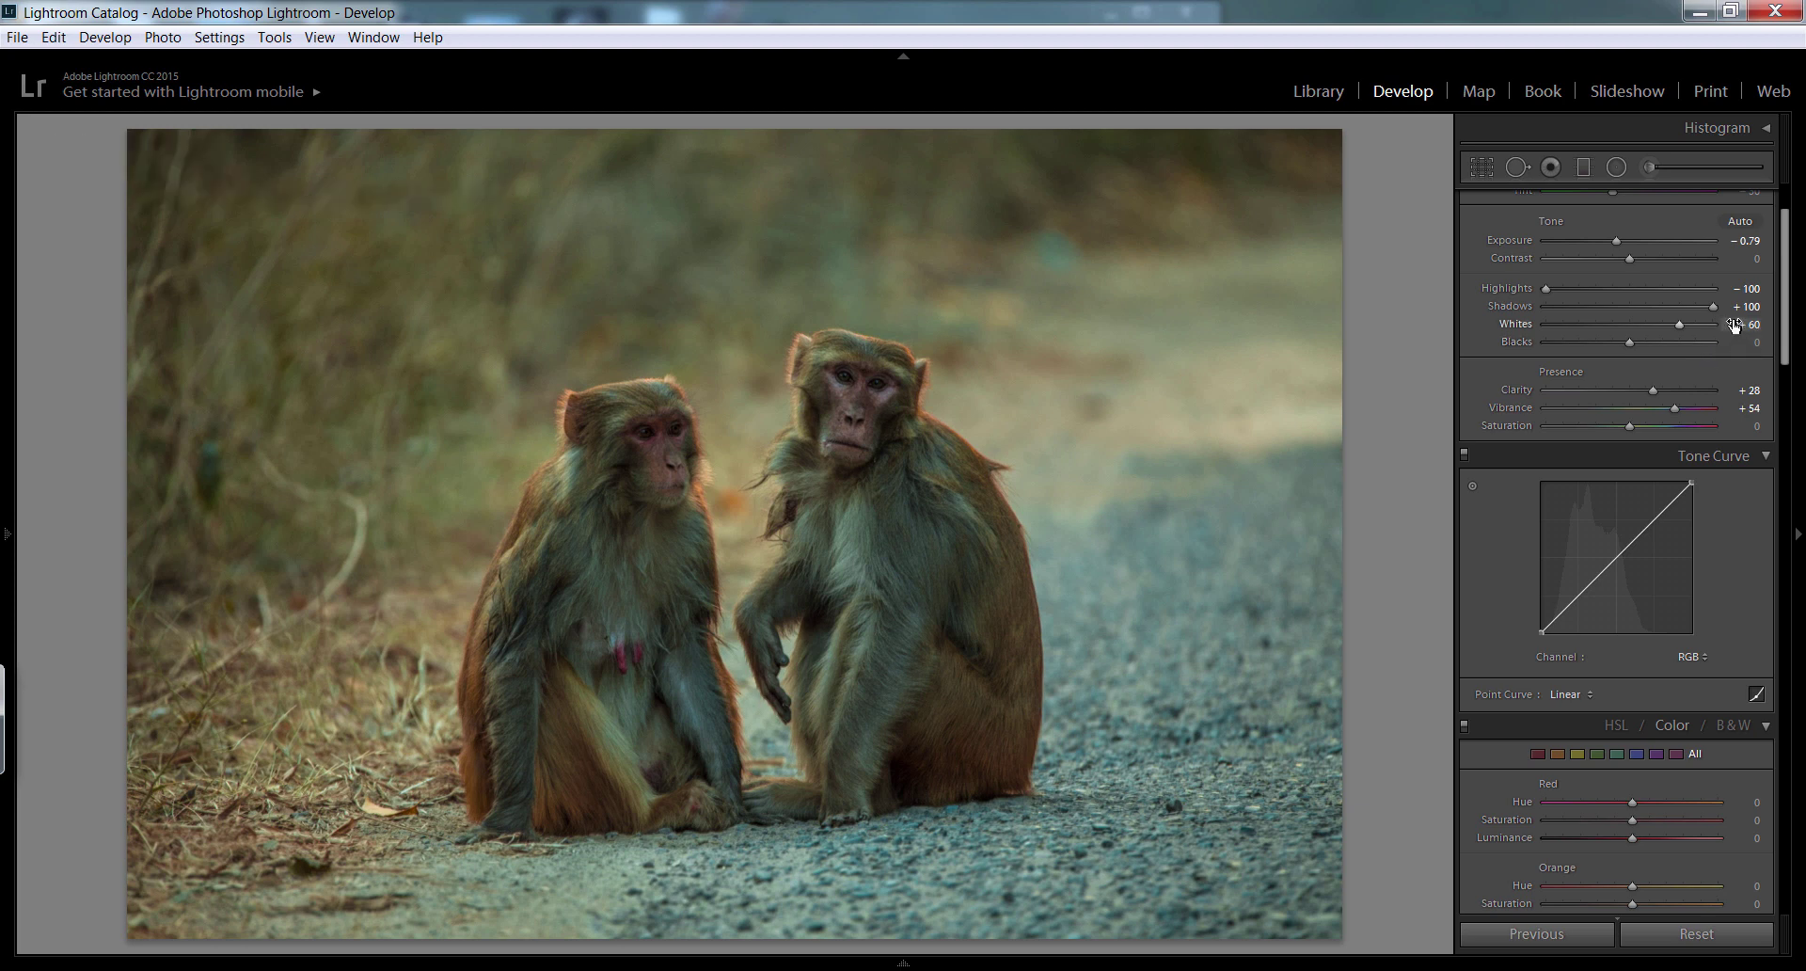
pyautogui.moveTo(1785, 302); pyautogui.dragTo(1787, 222)
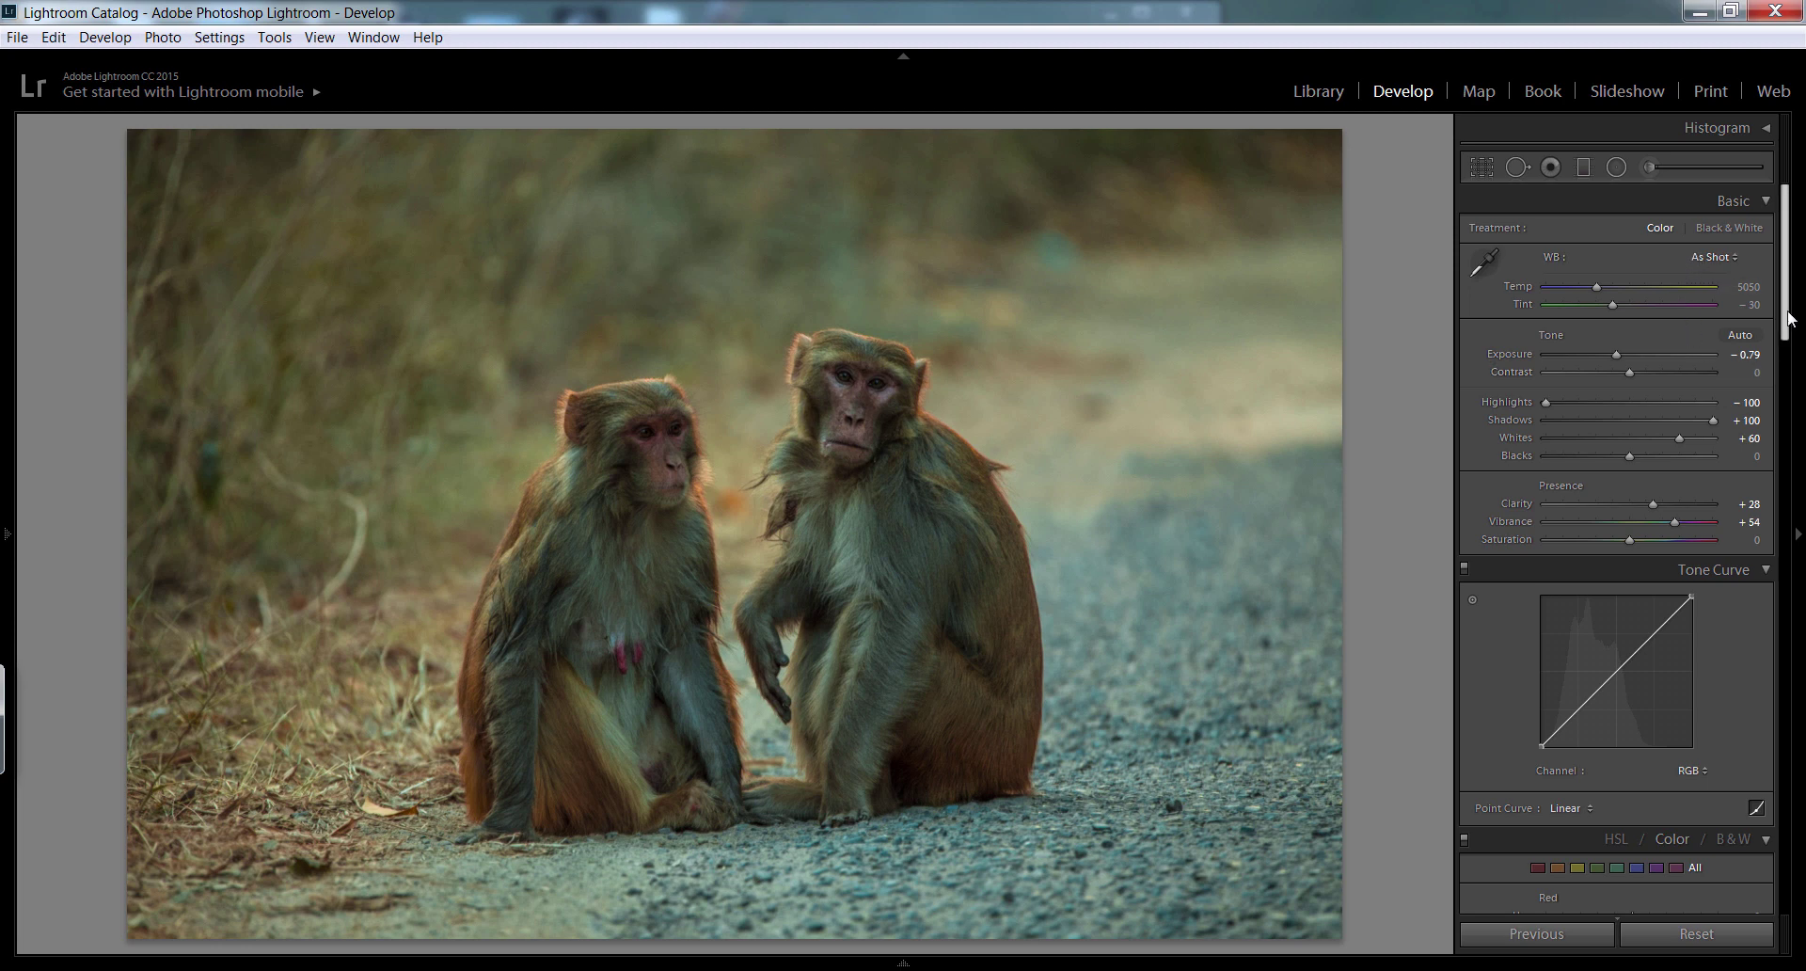
pyautogui.moveTo(1787, 320); pyautogui.dragTo(1756, 591)
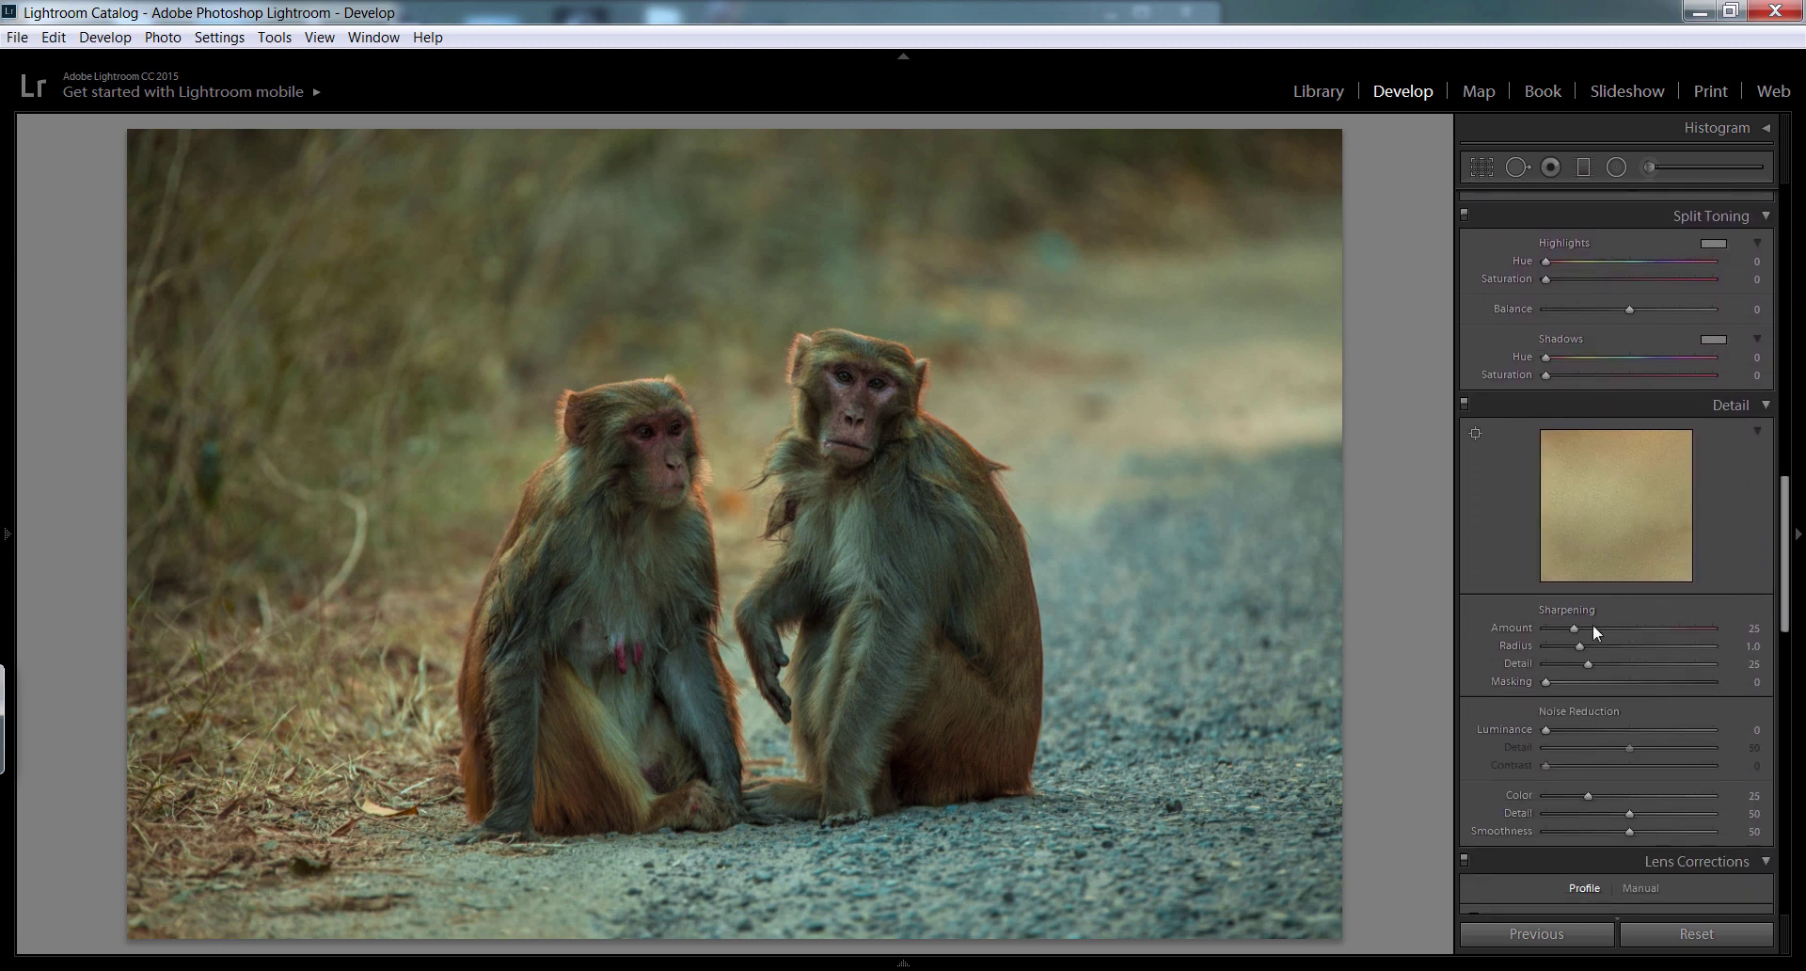
# Set sharpening Amount 150 and Radius 1.8, then compare before and after.
pyautogui.moveTo(1573, 628); pyautogui.dragTo(1601, 628)
pyautogui.moveTo(1656, 646); pyautogui.dragTo(1665, 649)
pyautogui.click(1709, 624)
pyautogui.press('\\')
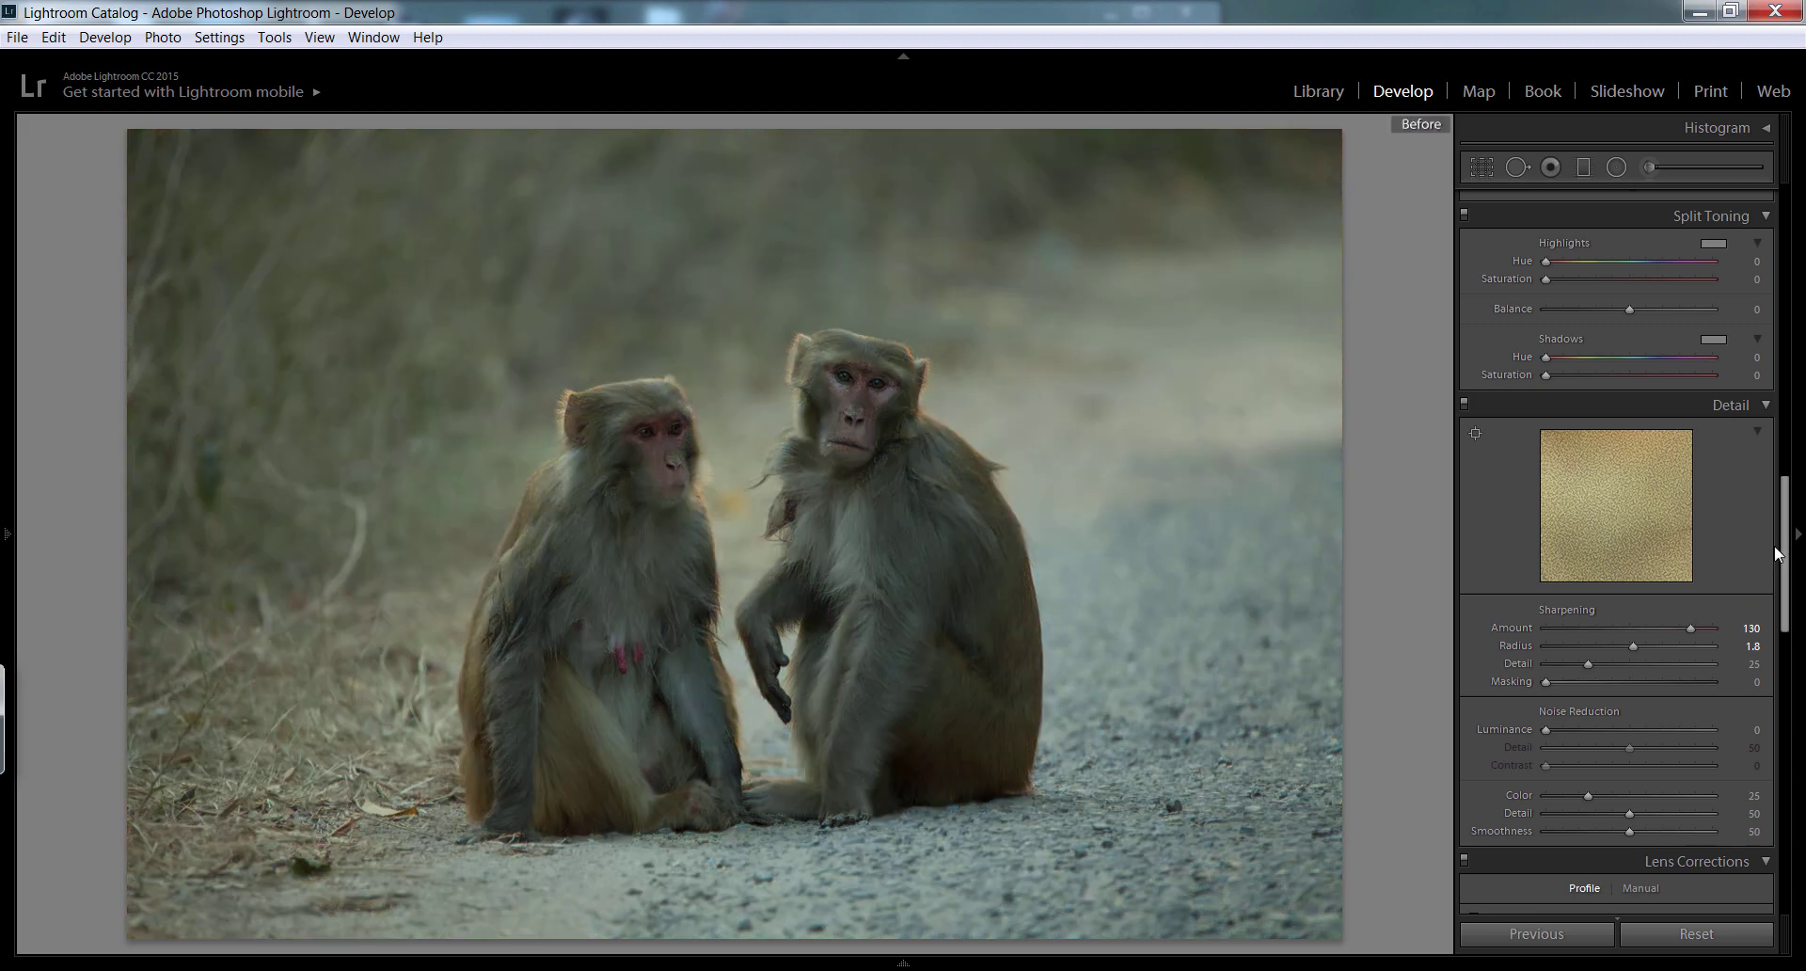
pyautogui.press('\\')
pyautogui.press('\\')
pyautogui.press('\\')
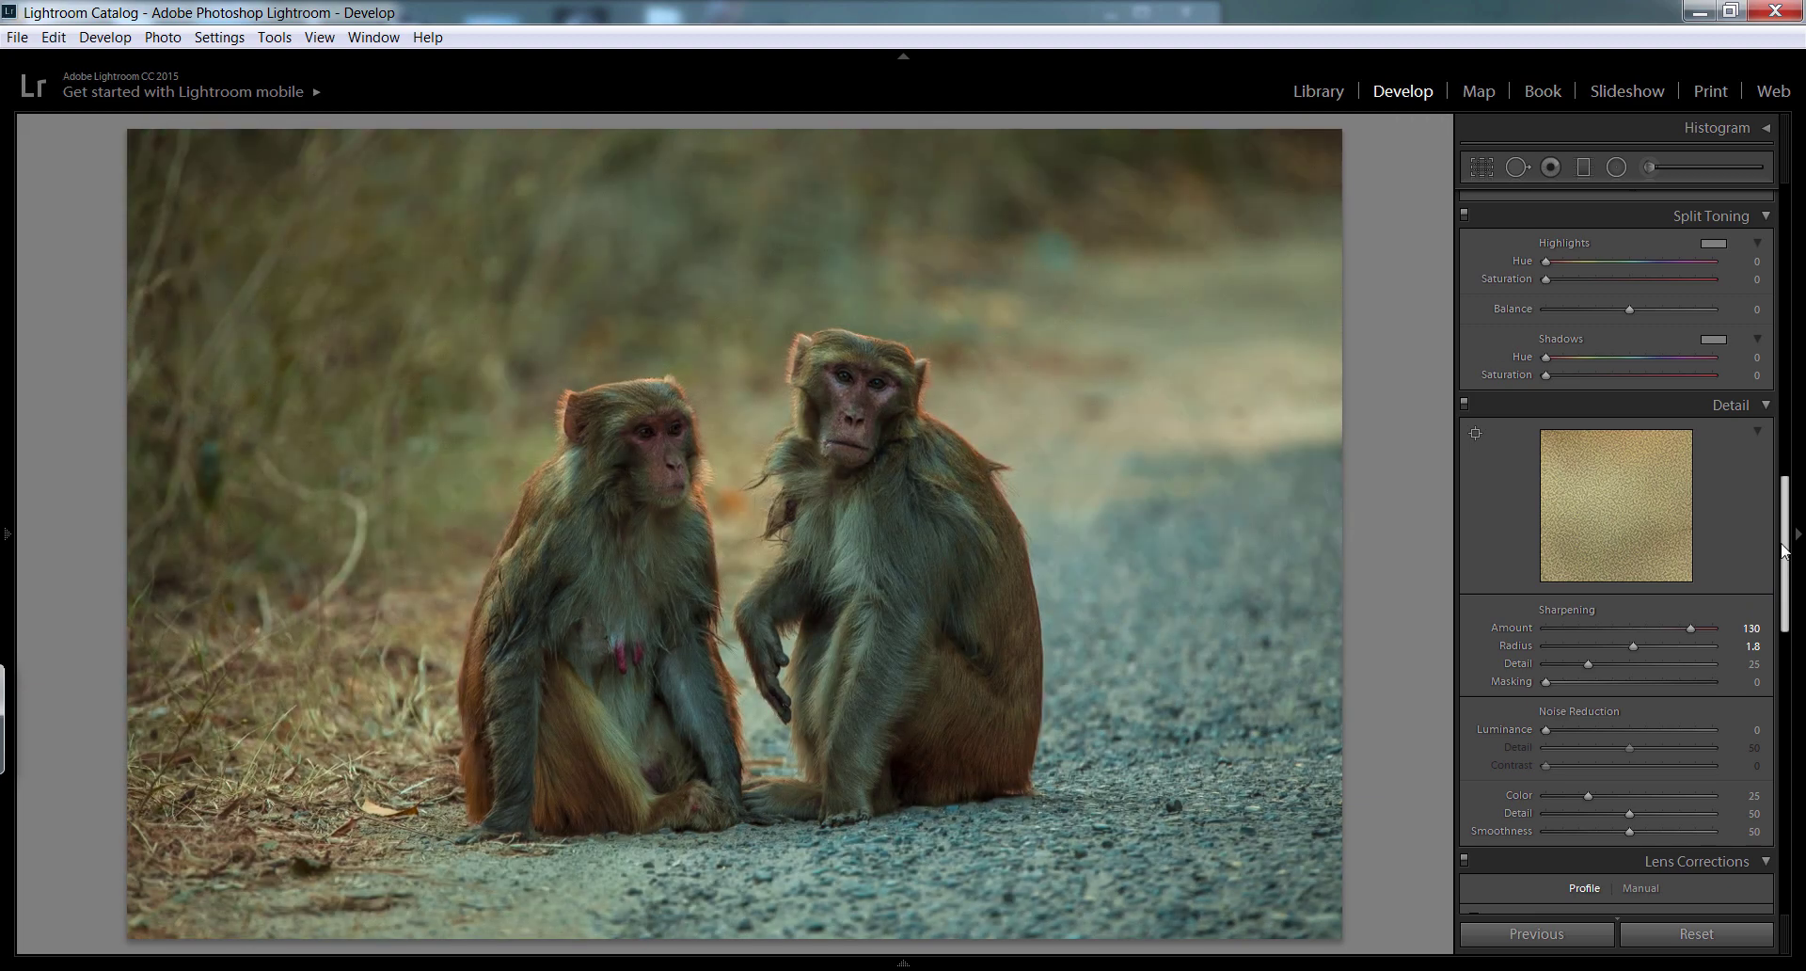
pyautogui.moveTo(1779, 556); pyautogui.dragTo(1798, 225)
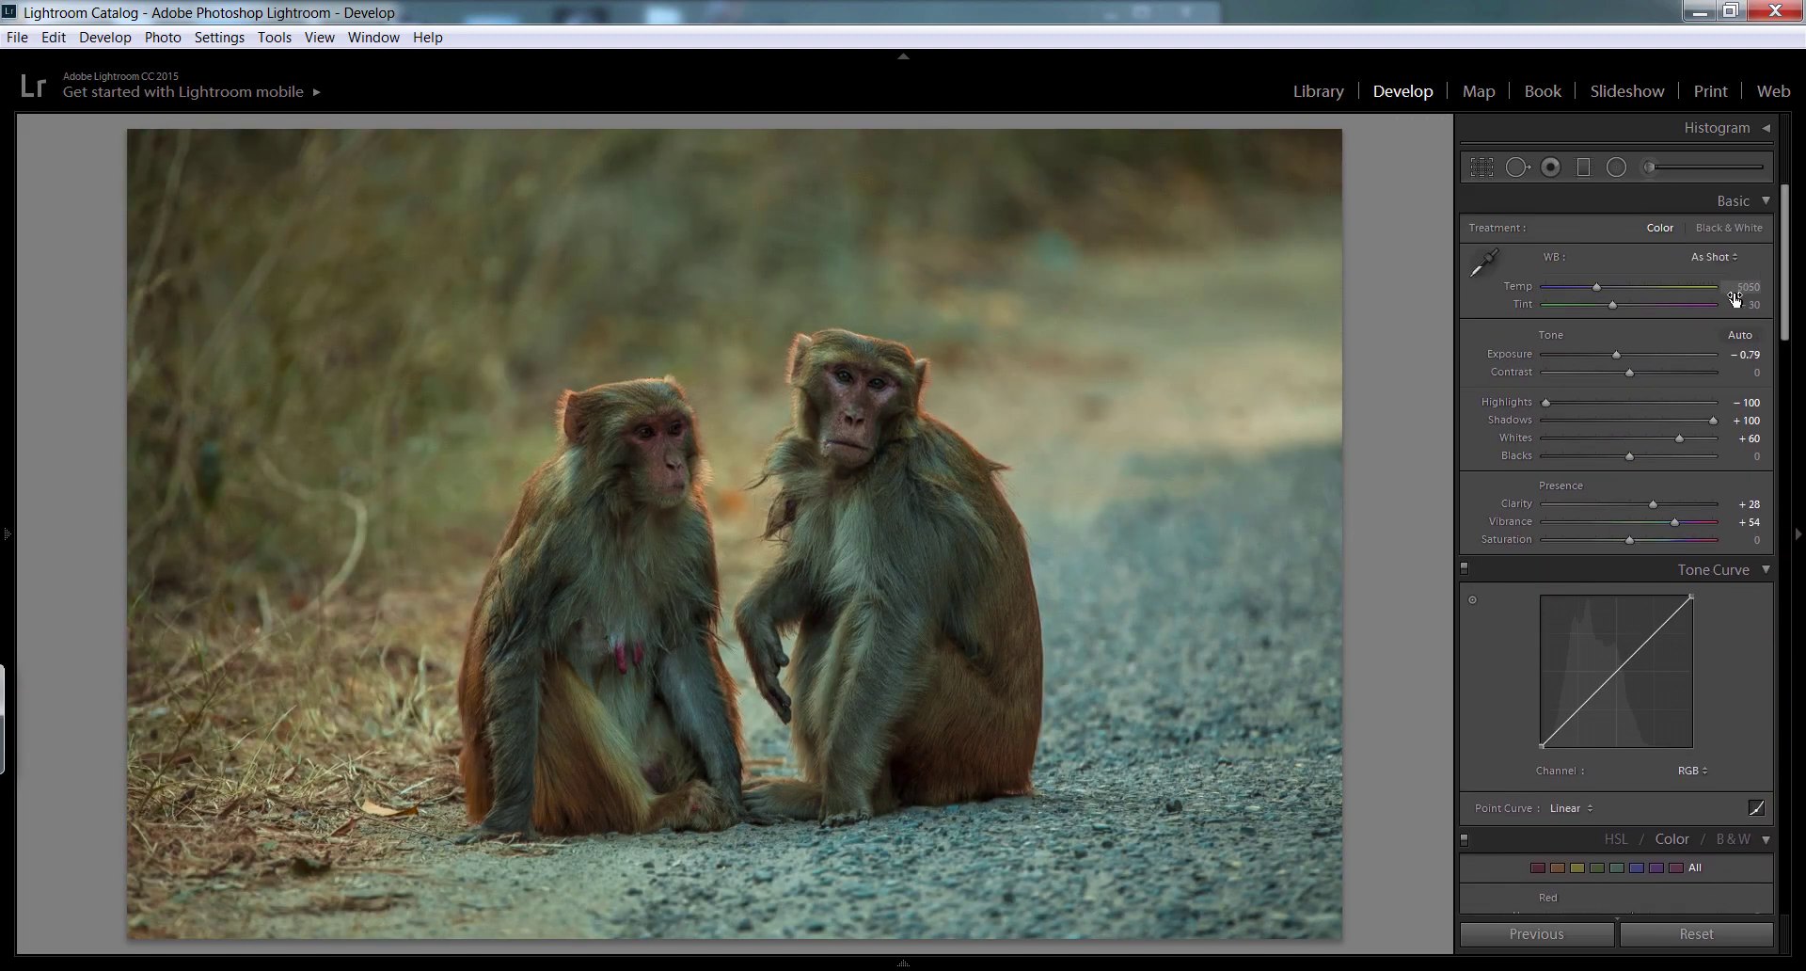
# Brush Exposure +0.85, Clarity 9 over the right monkey's chest and the left monkey's body and thigh.
pyautogui.click(1648, 168)
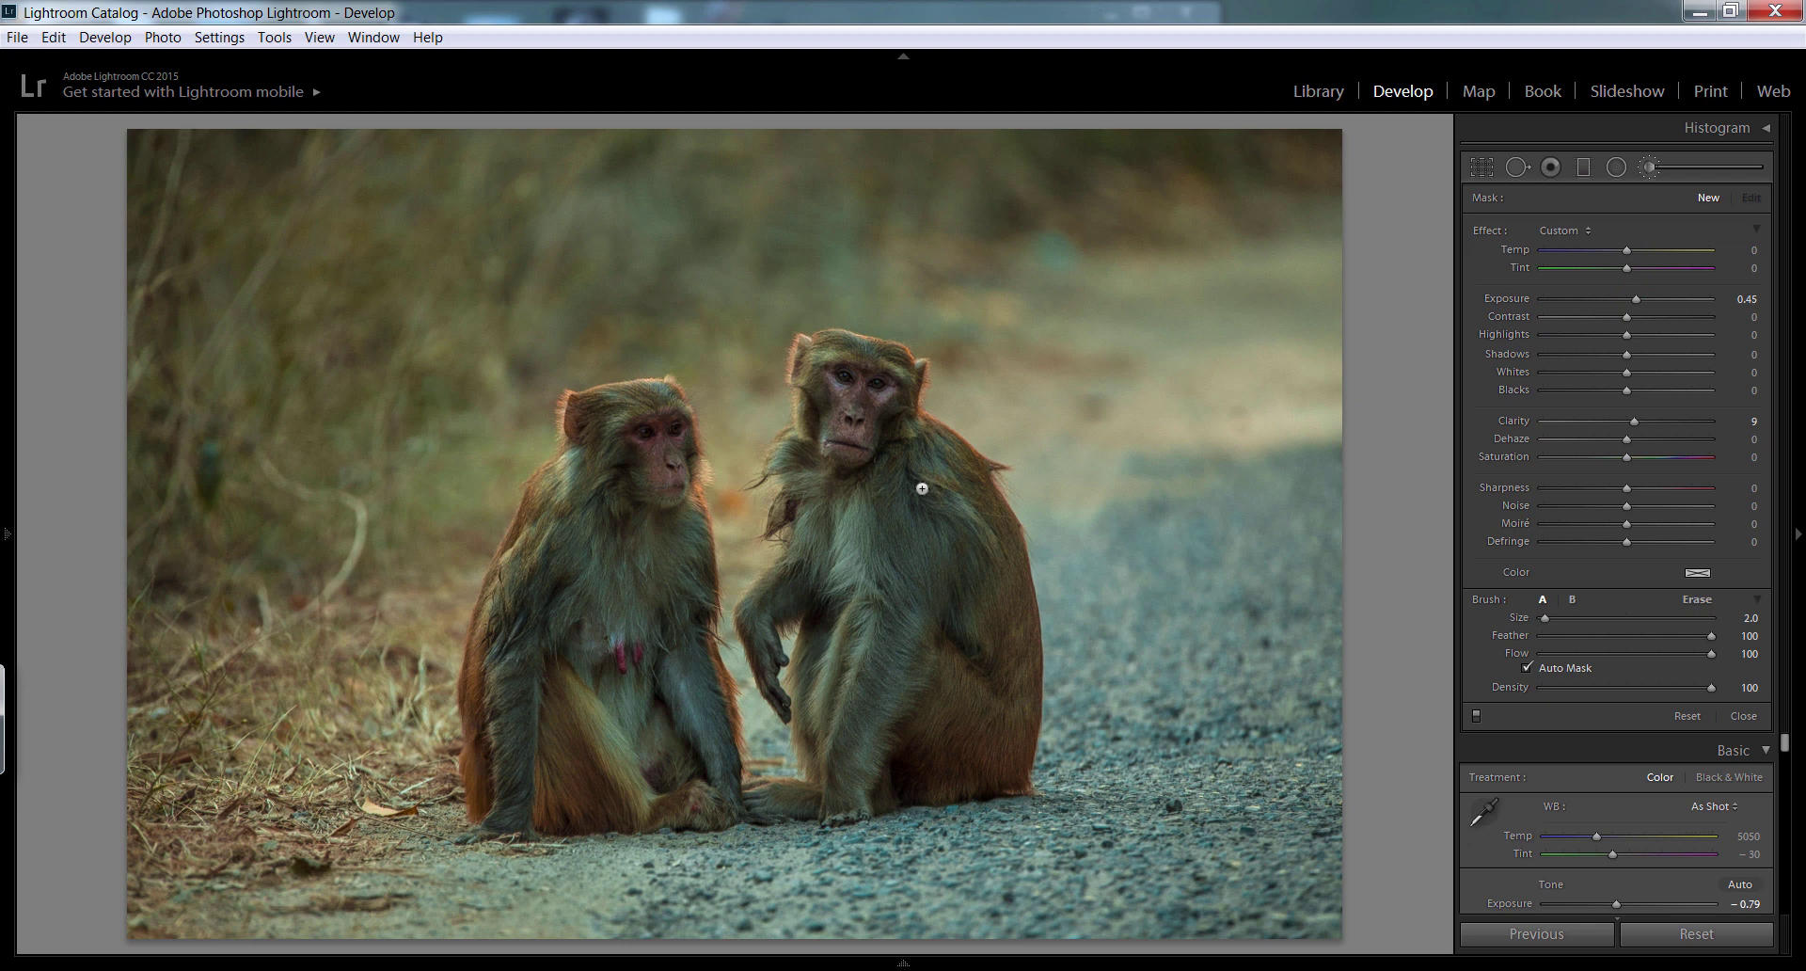
pyautogui.press(']')
pyautogui.moveTo(882, 561)
pyautogui.mouseDown()
pyautogui.moveTo(849, 707)
pyautogui.moveTo(962, 569)
pyautogui.moveTo(824, 444)
pyautogui.moveTo(761, 670)
pyautogui.mouseUp()
pyautogui.press('[')
pyautogui.press('[')
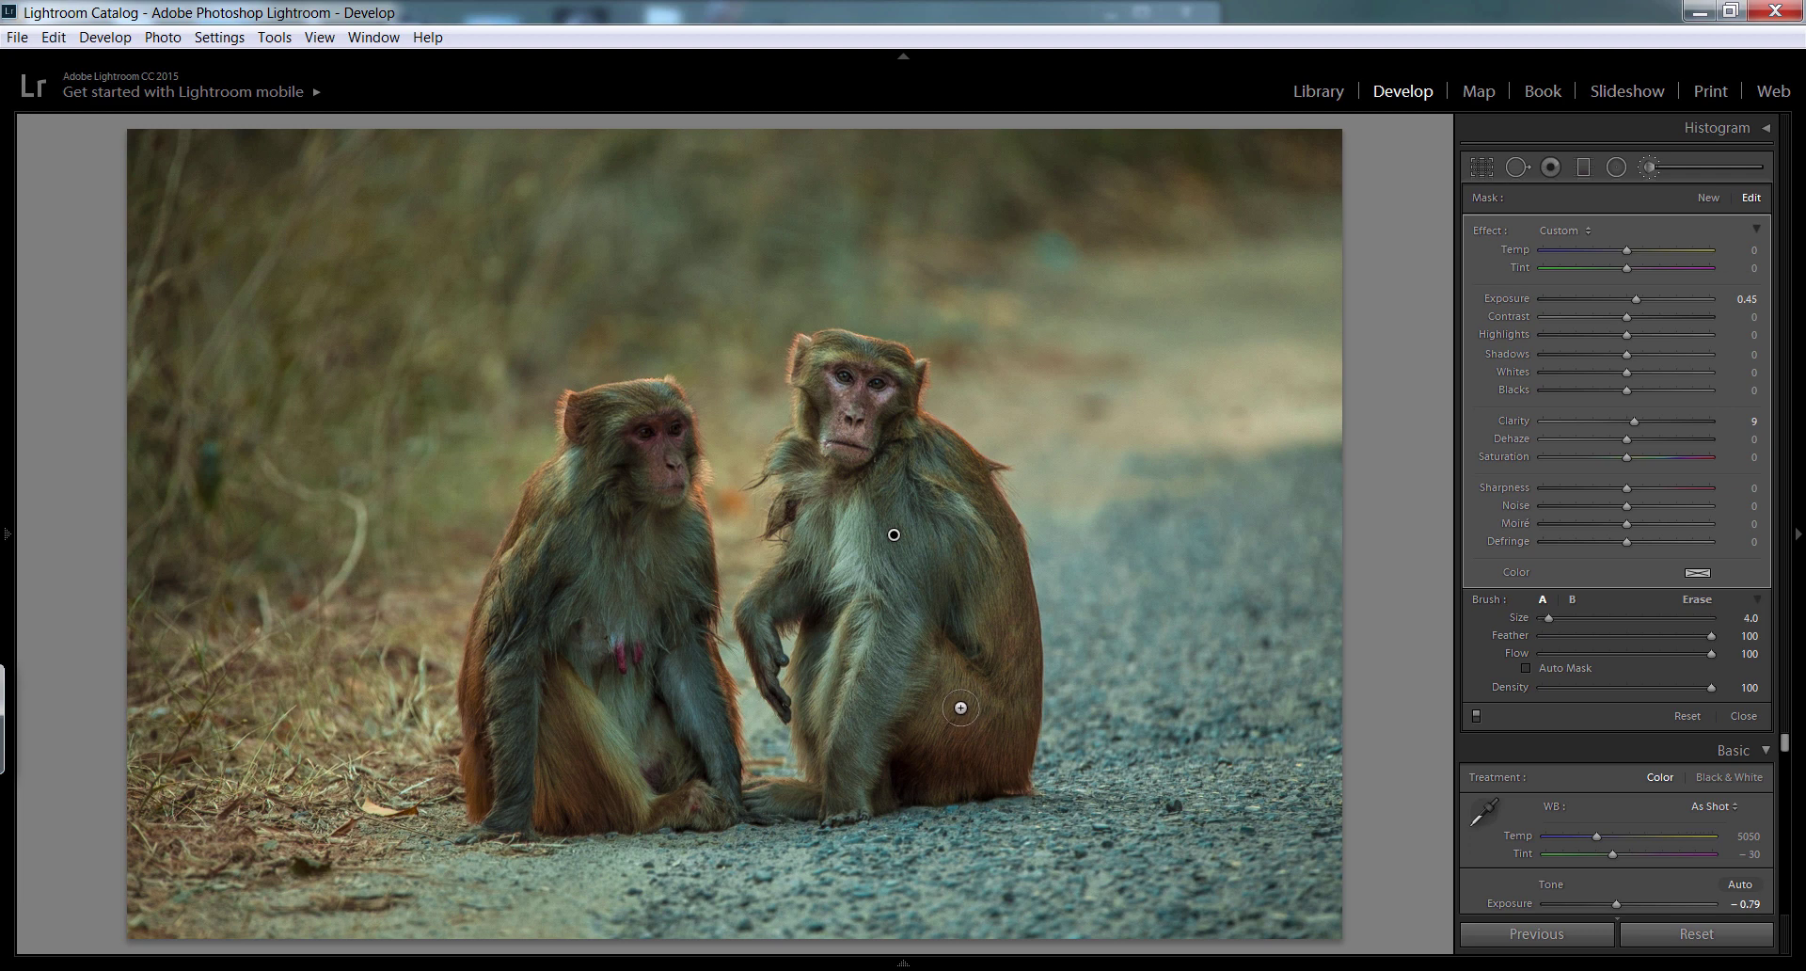
pyautogui.press(']')
pyautogui.press(']')
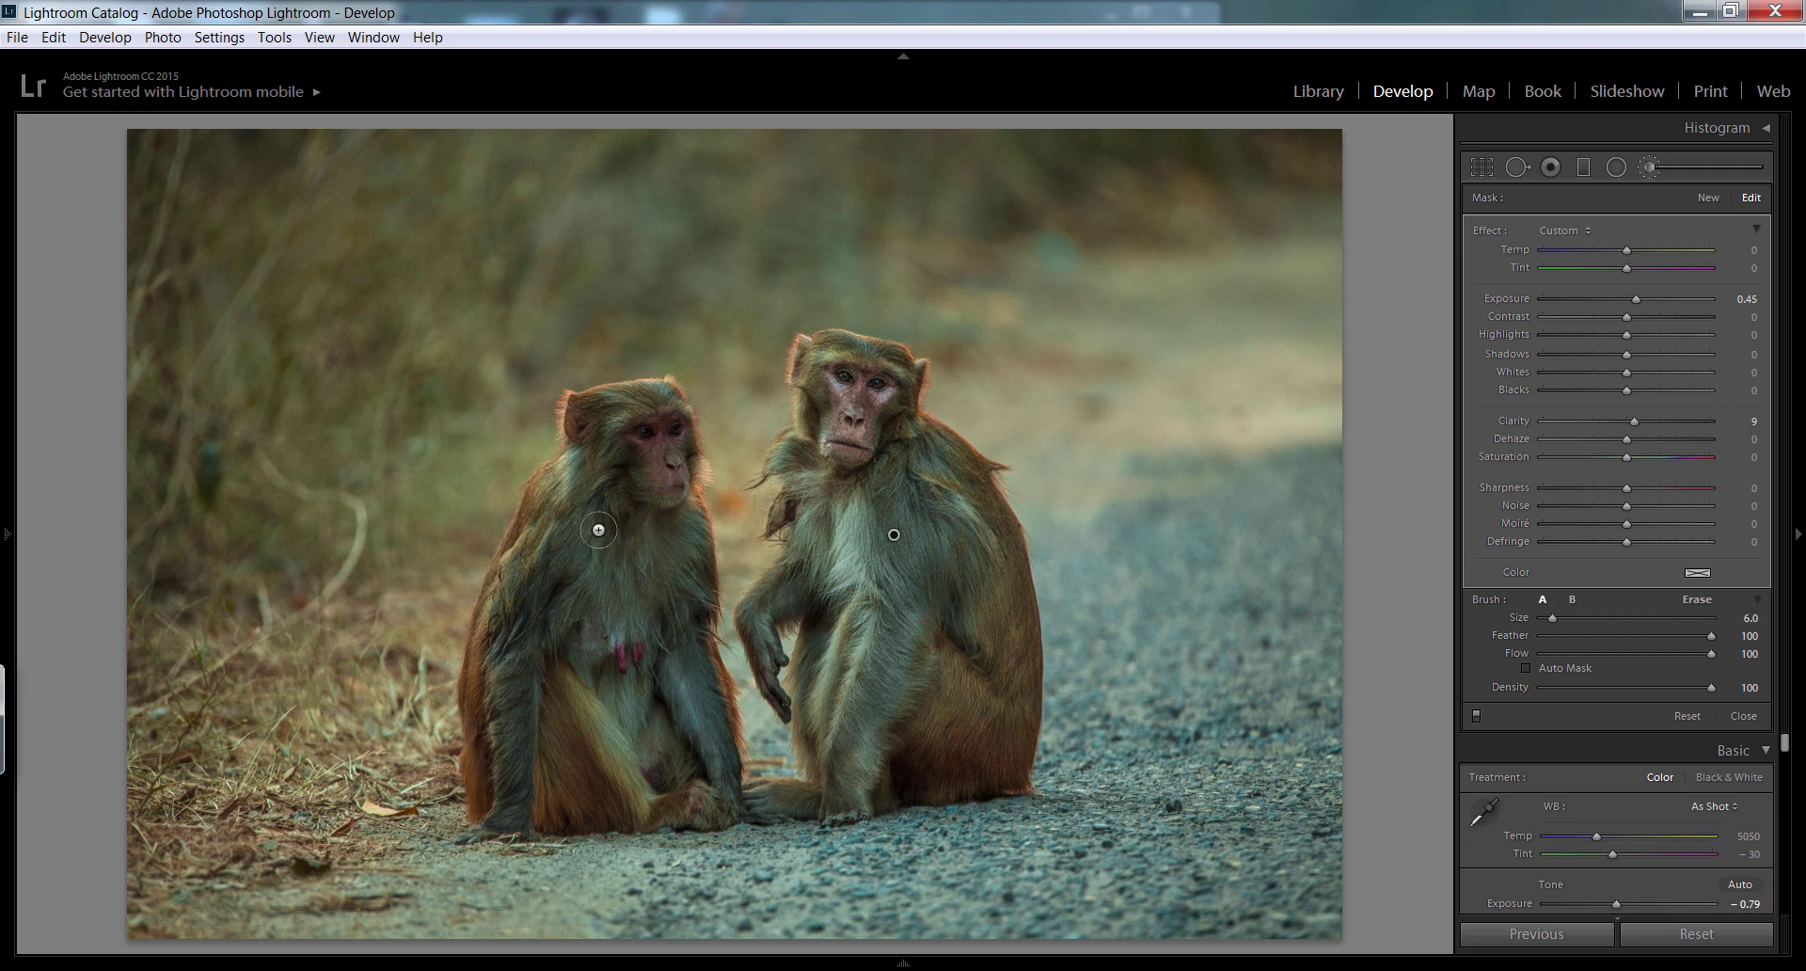
pyautogui.moveTo(598, 529)
pyautogui.mouseDown()
pyautogui.moveTo(587, 764)
pyautogui.moveTo(621, 433)
pyautogui.moveTo(556, 587)
pyautogui.moveTo(528, 741)
pyautogui.moveTo(552, 761)
pyautogui.moveTo(605, 628)
pyautogui.moveTo(653, 709)
pyautogui.moveTo(597, 730)
pyautogui.moveTo(524, 797)
pyautogui.moveTo(649, 793)
pyautogui.moveTo(682, 722)
pyautogui.mouseUp()
pyautogui.moveTo(677, 616)
pyautogui.mouseDown()
pyautogui.moveTo(680, 663)
pyautogui.moveTo(533, 640)
pyautogui.moveTo(485, 748)
pyautogui.moveTo(582, 778)
pyautogui.mouseUp()
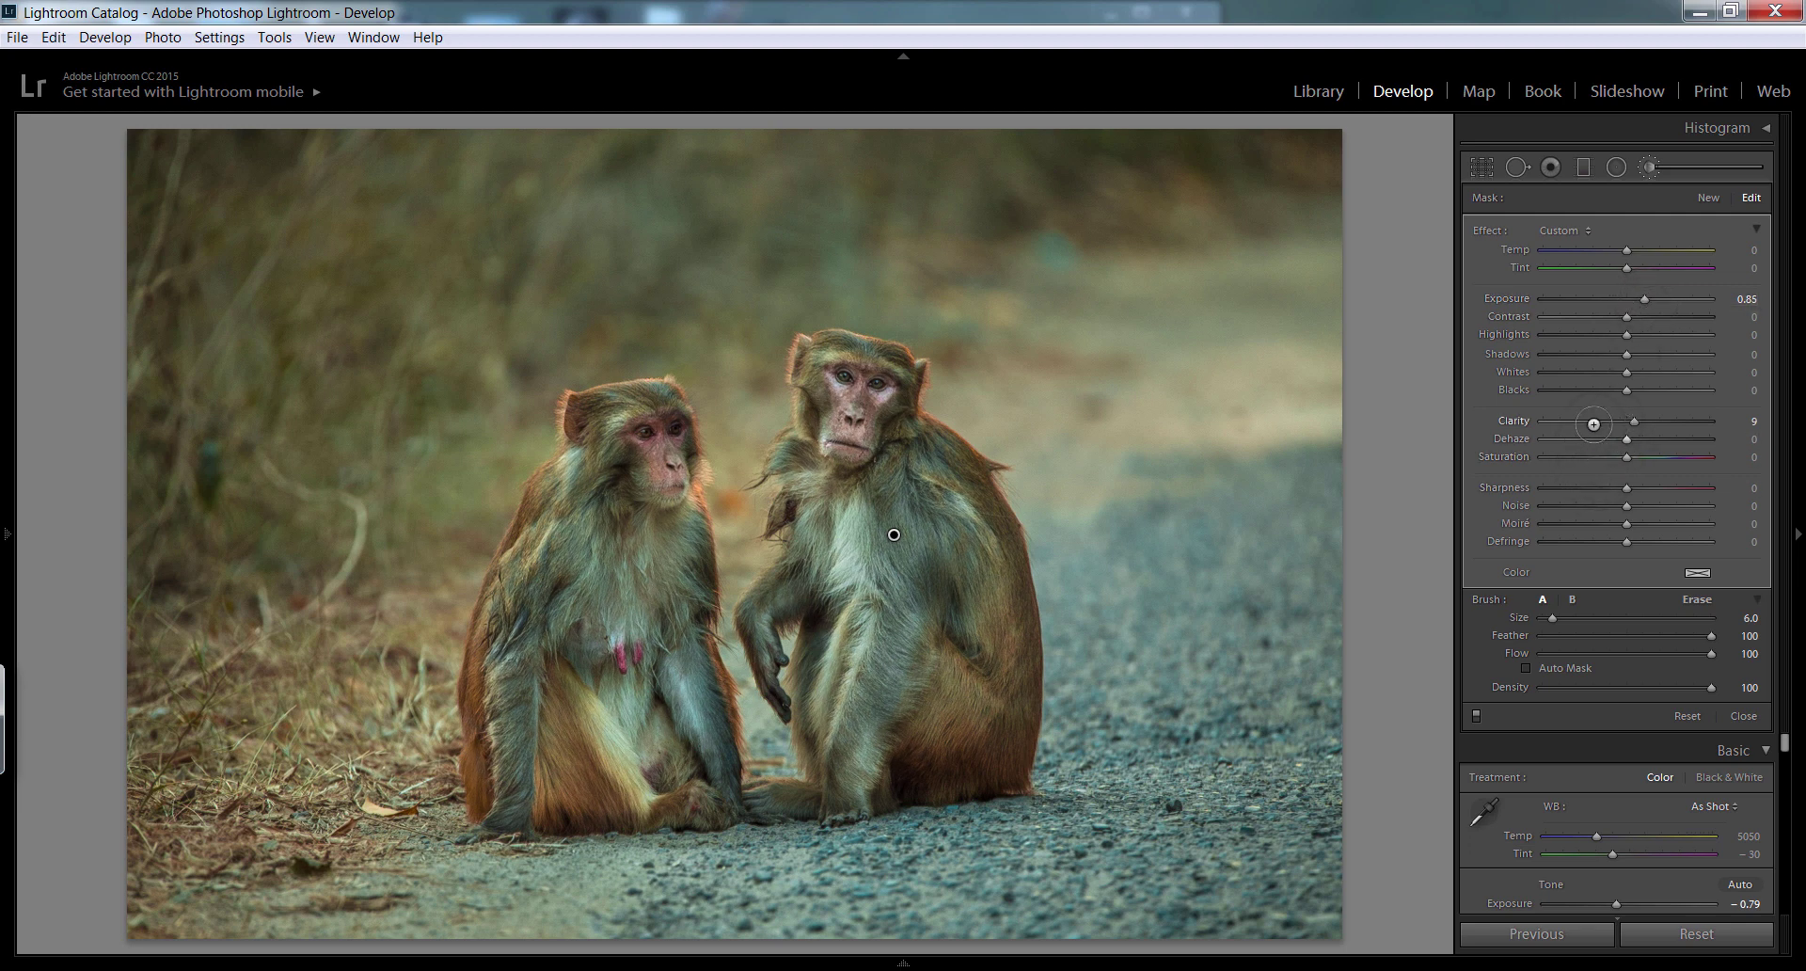
# Start a new Auto Mask brush adjustment over the right monkey's shoulder, forehead and back.
pyautogui.press('k')
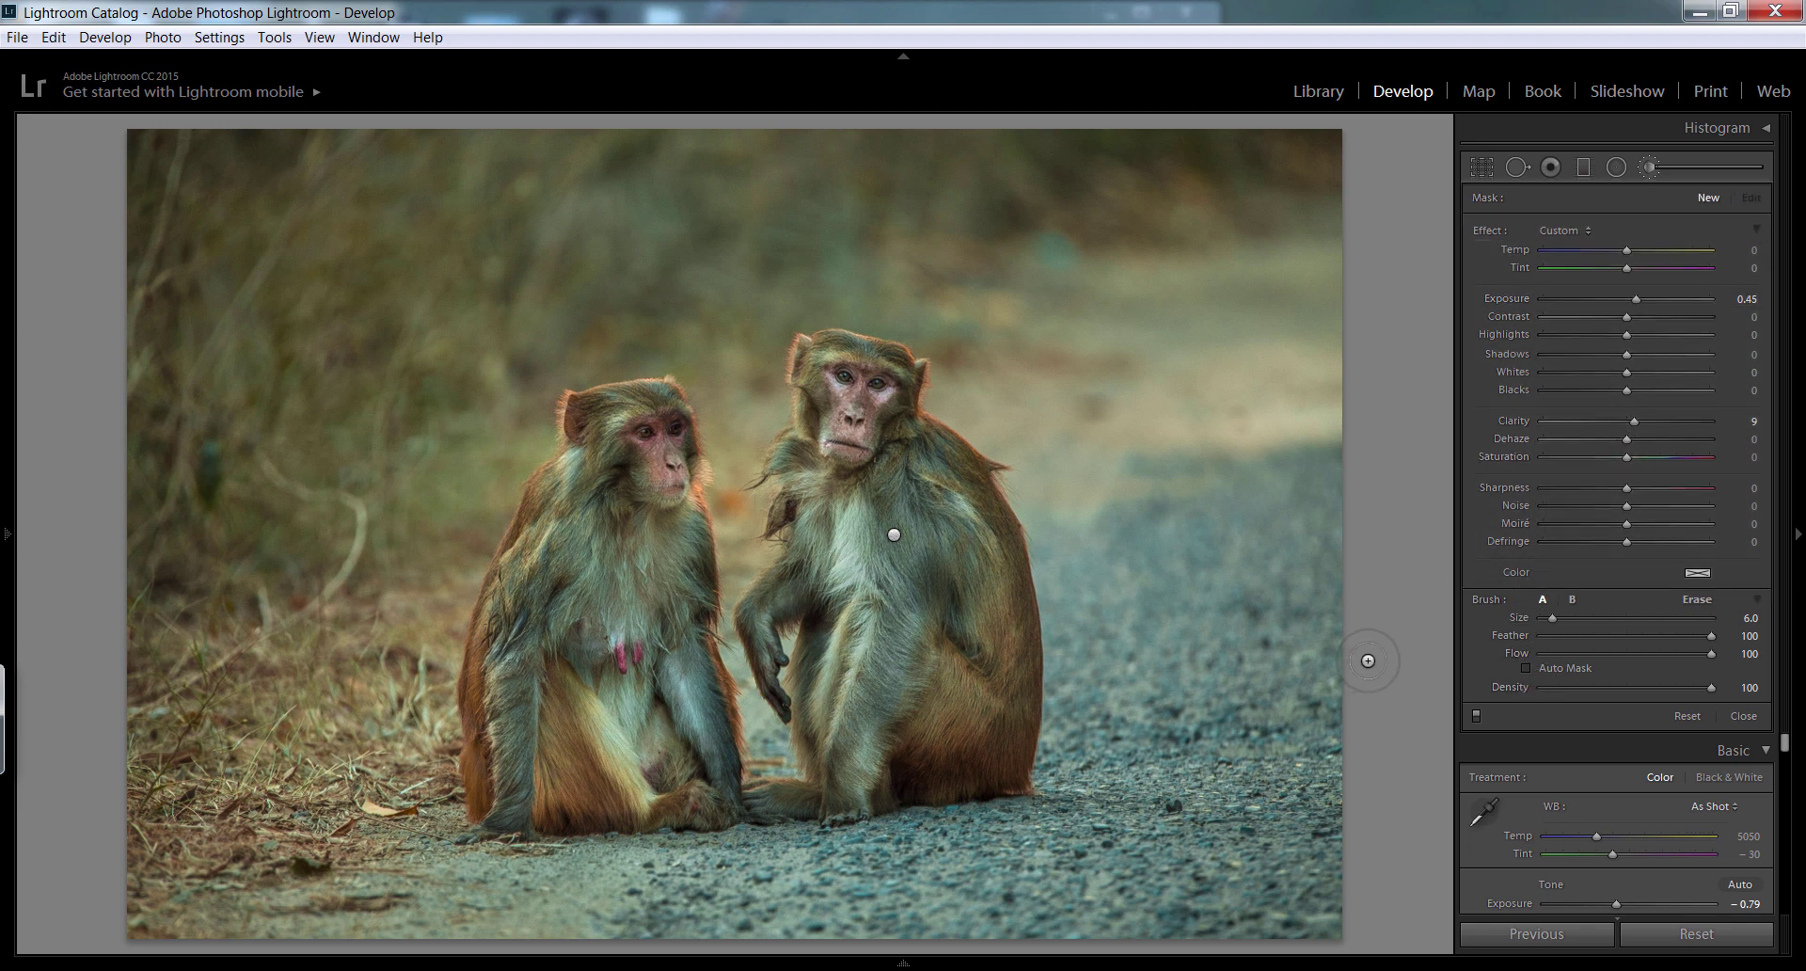
pyautogui.click(1648, 167)
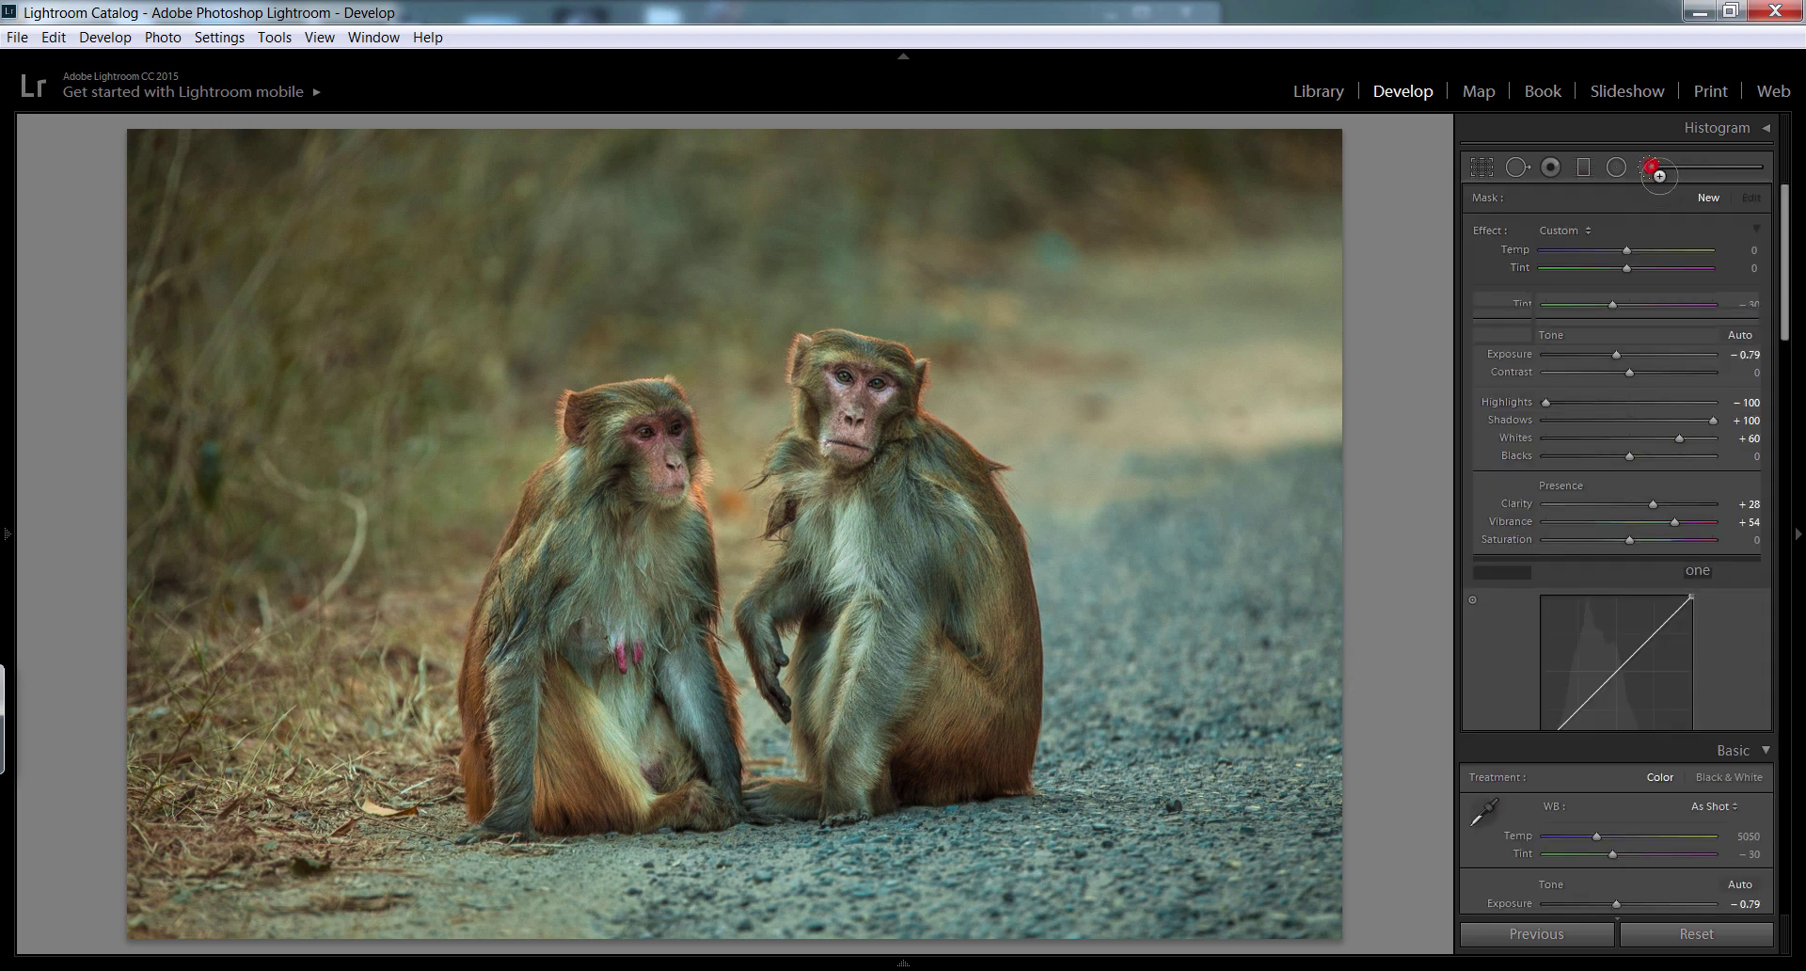
pyautogui.click(1528, 666)
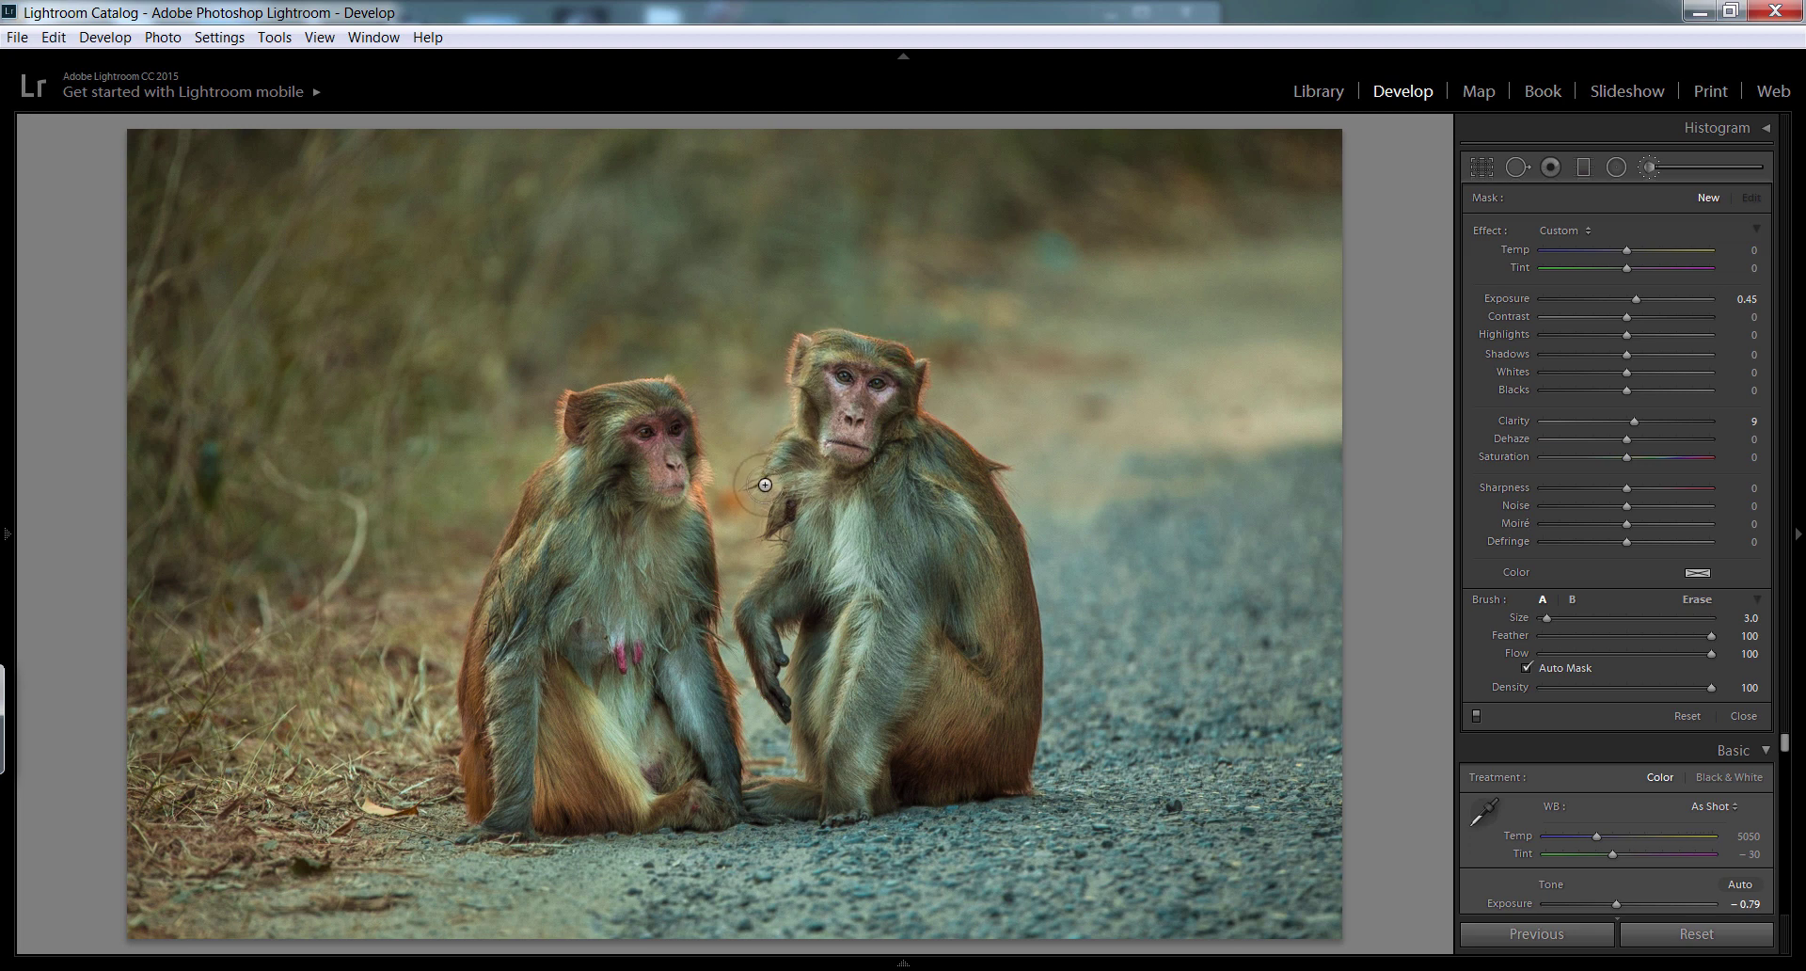
pyautogui.moveTo(765, 484); pyautogui.dragTo(903, 479)
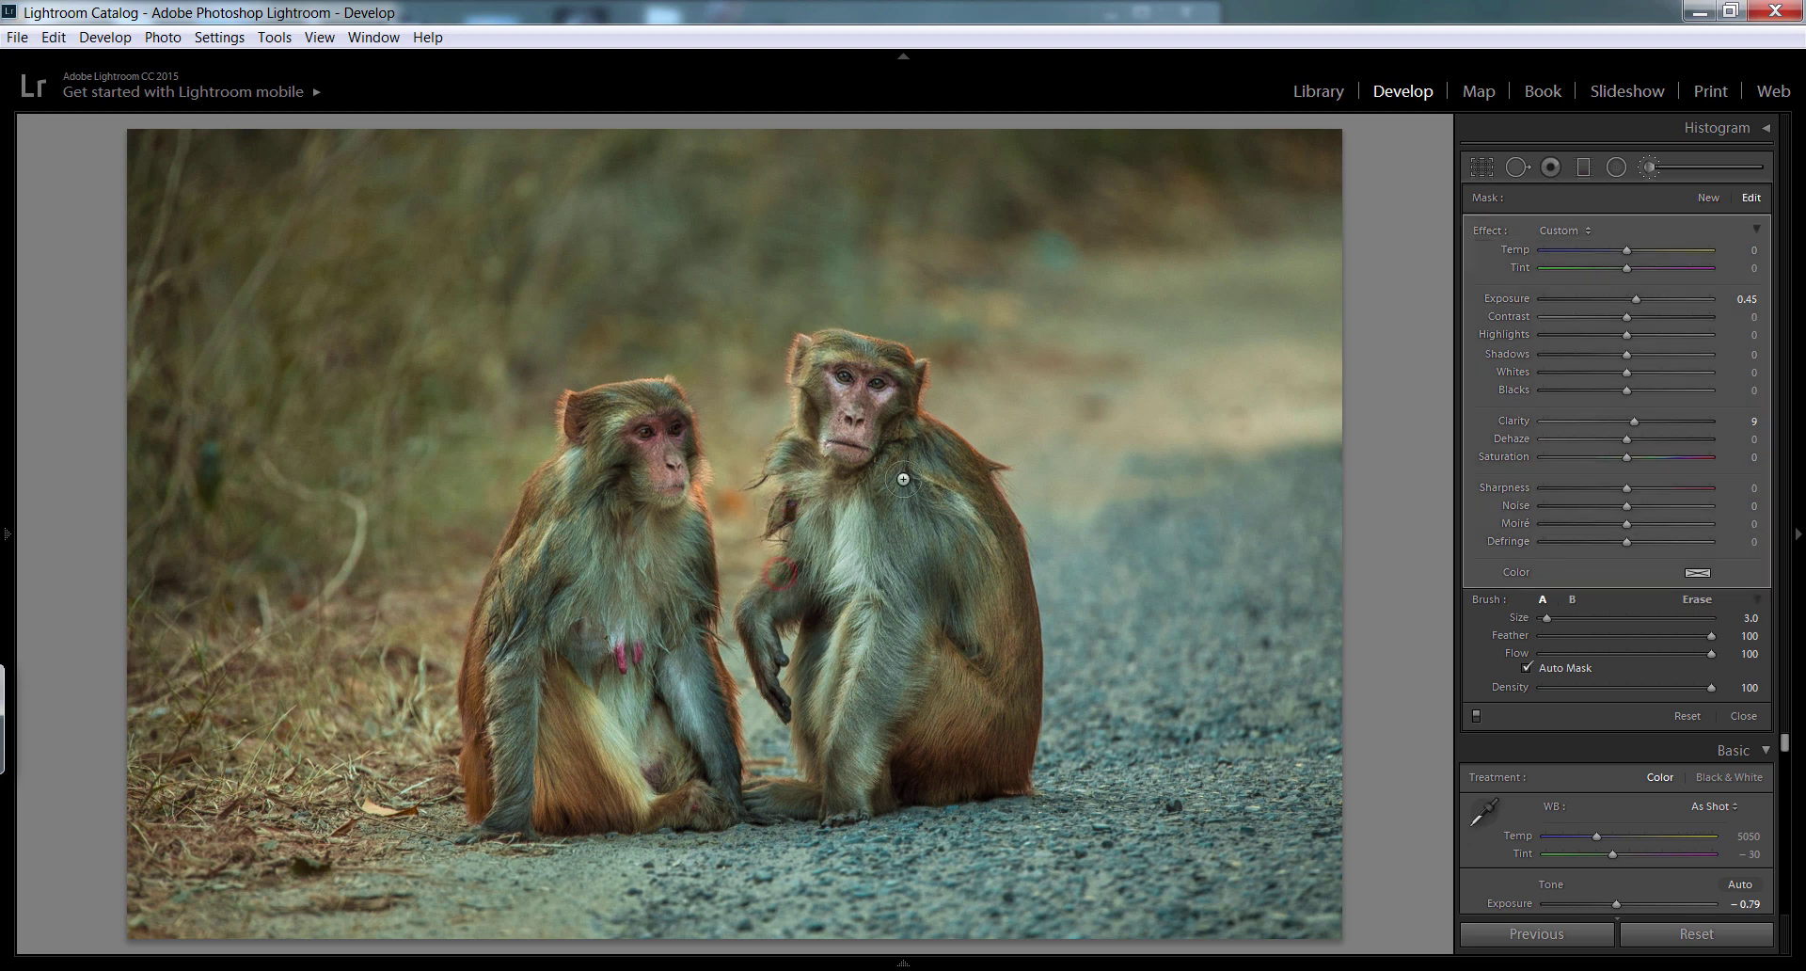
pyautogui.moveTo(893, 349); pyautogui.dragTo(886, 365)
pyautogui.moveTo(997, 500); pyautogui.dragTo(1009, 714)
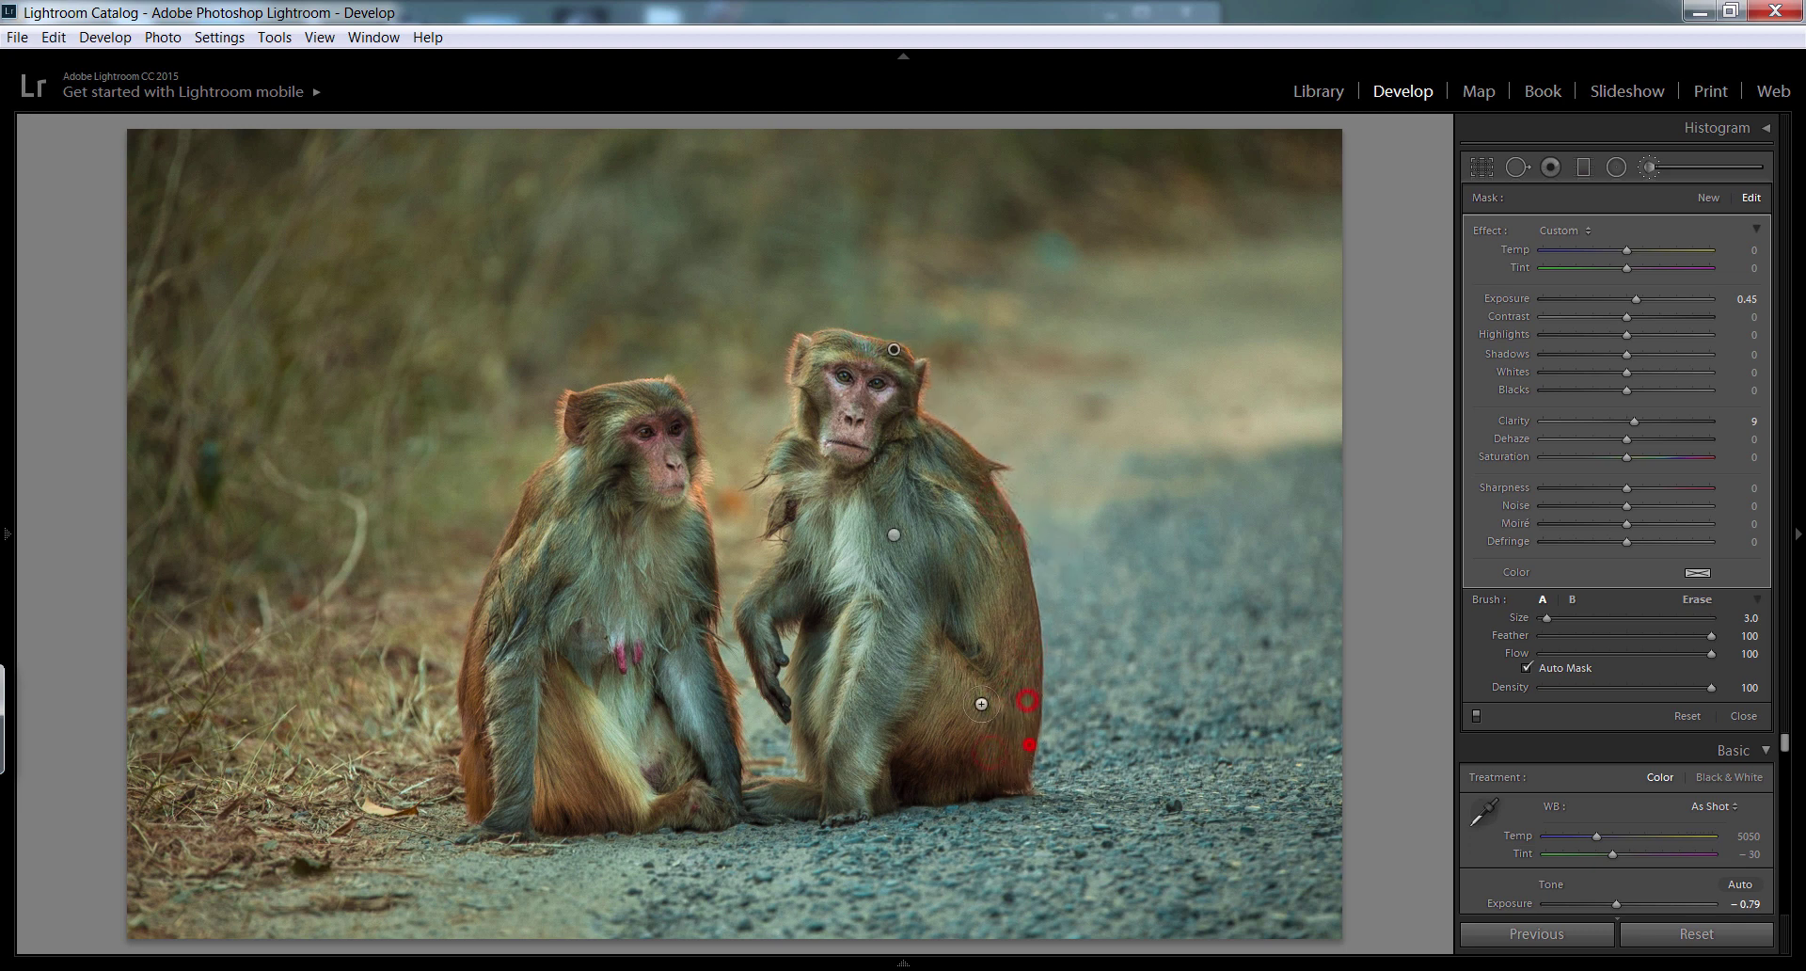
# Brush the left monkey's head, edge and arm, and set Sharpness to 55.
pyautogui.moveTo(569, 395)
pyautogui.mouseDown()
pyautogui.moveTo(698, 491)
pyautogui.moveTo(748, 757)
pyautogui.mouseUp()
pyautogui.moveTo(563, 453); pyautogui.dragTo(468, 797)
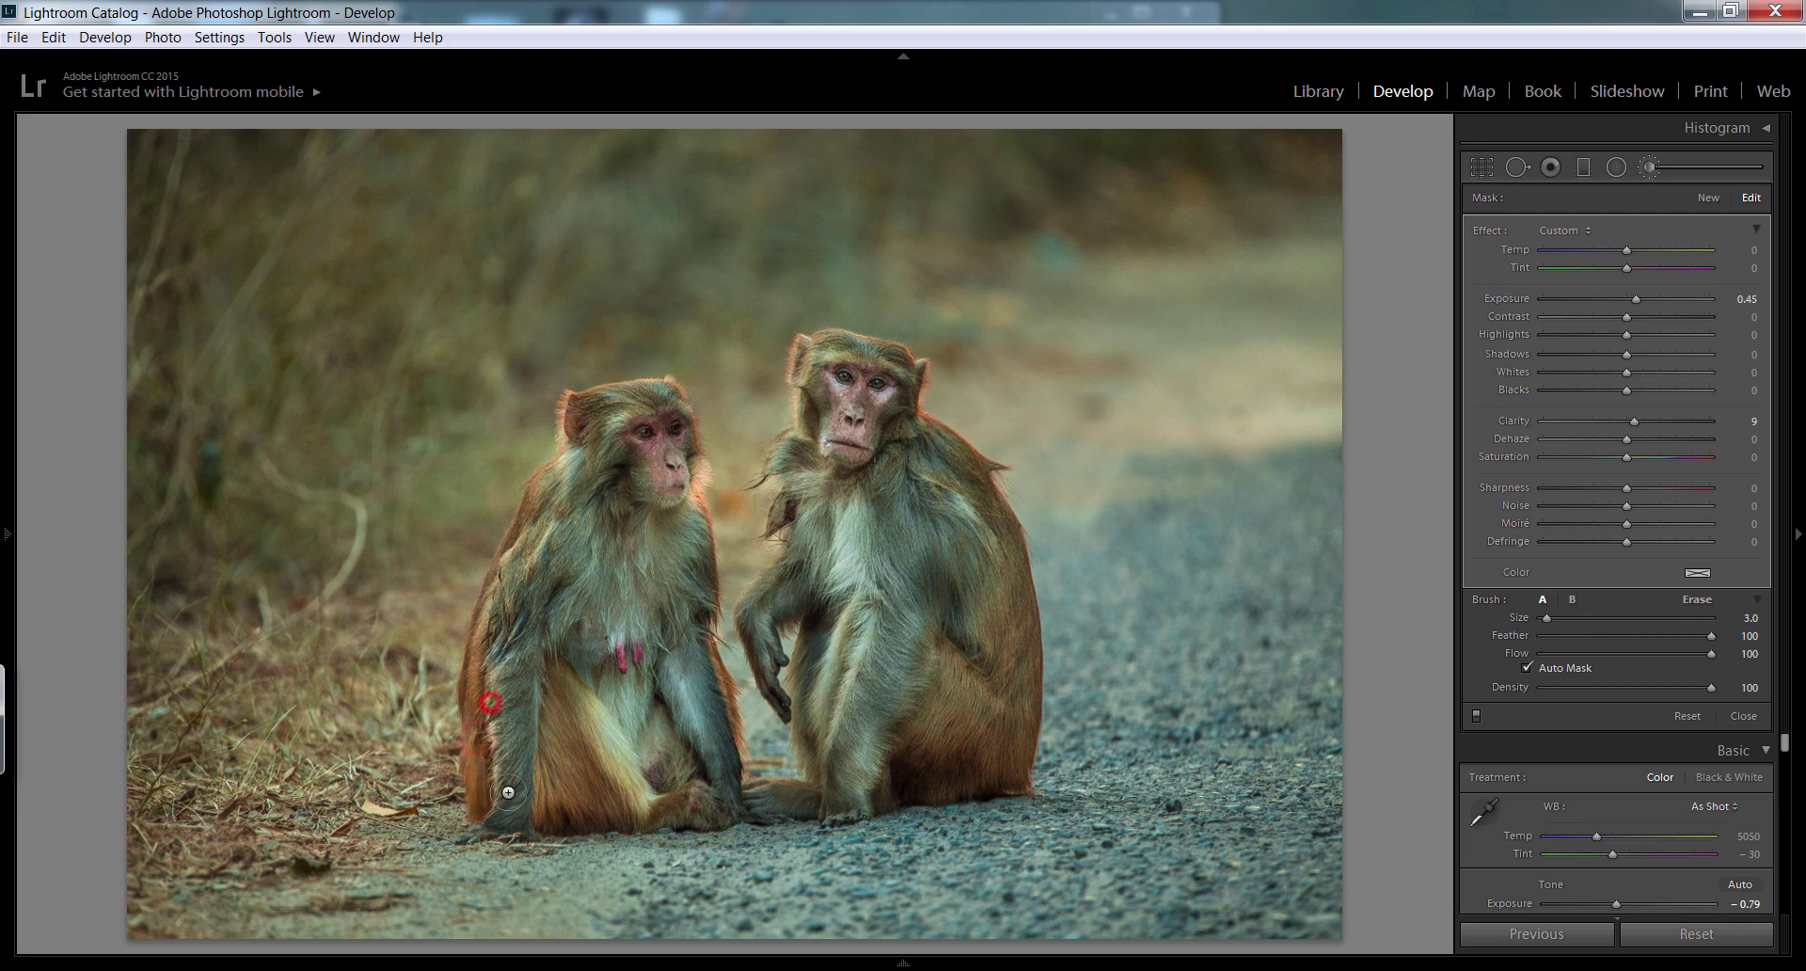
pyautogui.moveTo(468, 797); pyautogui.dragTo(490, 701)
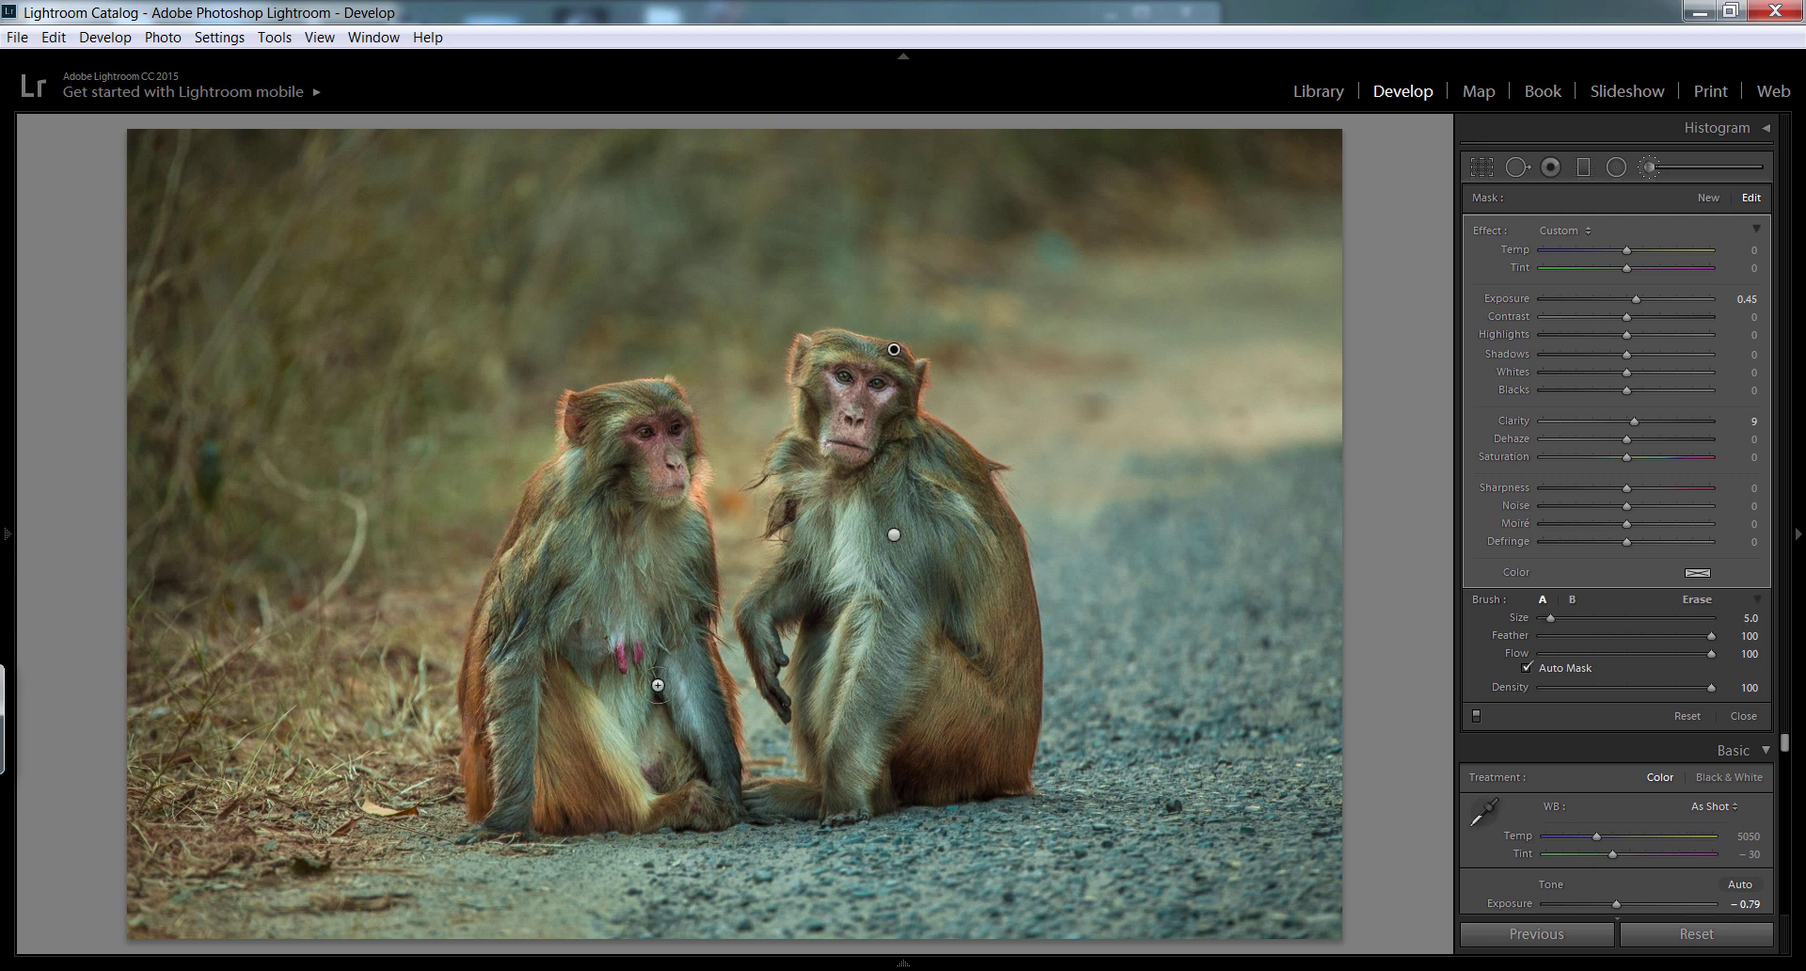
pyautogui.moveTo(658, 686); pyautogui.dragTo(729, 679)
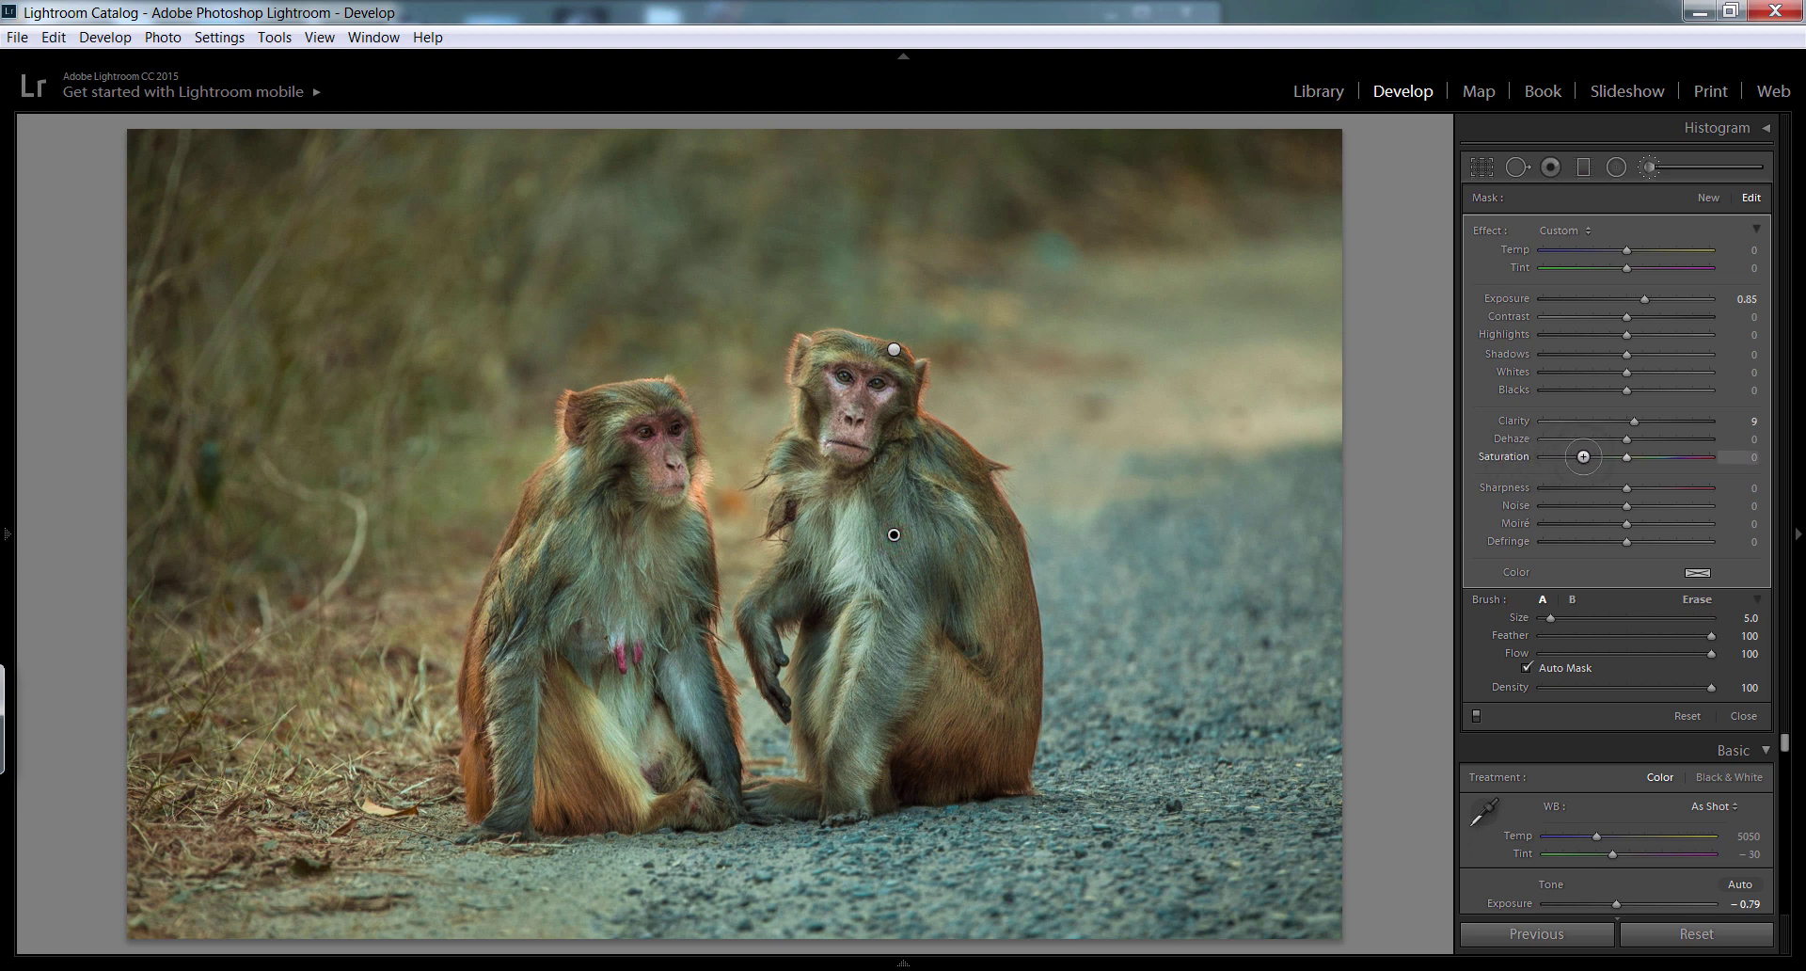
pyautogui.moveTo(1628, 487); pyautogui.dragTo(1673, 490)
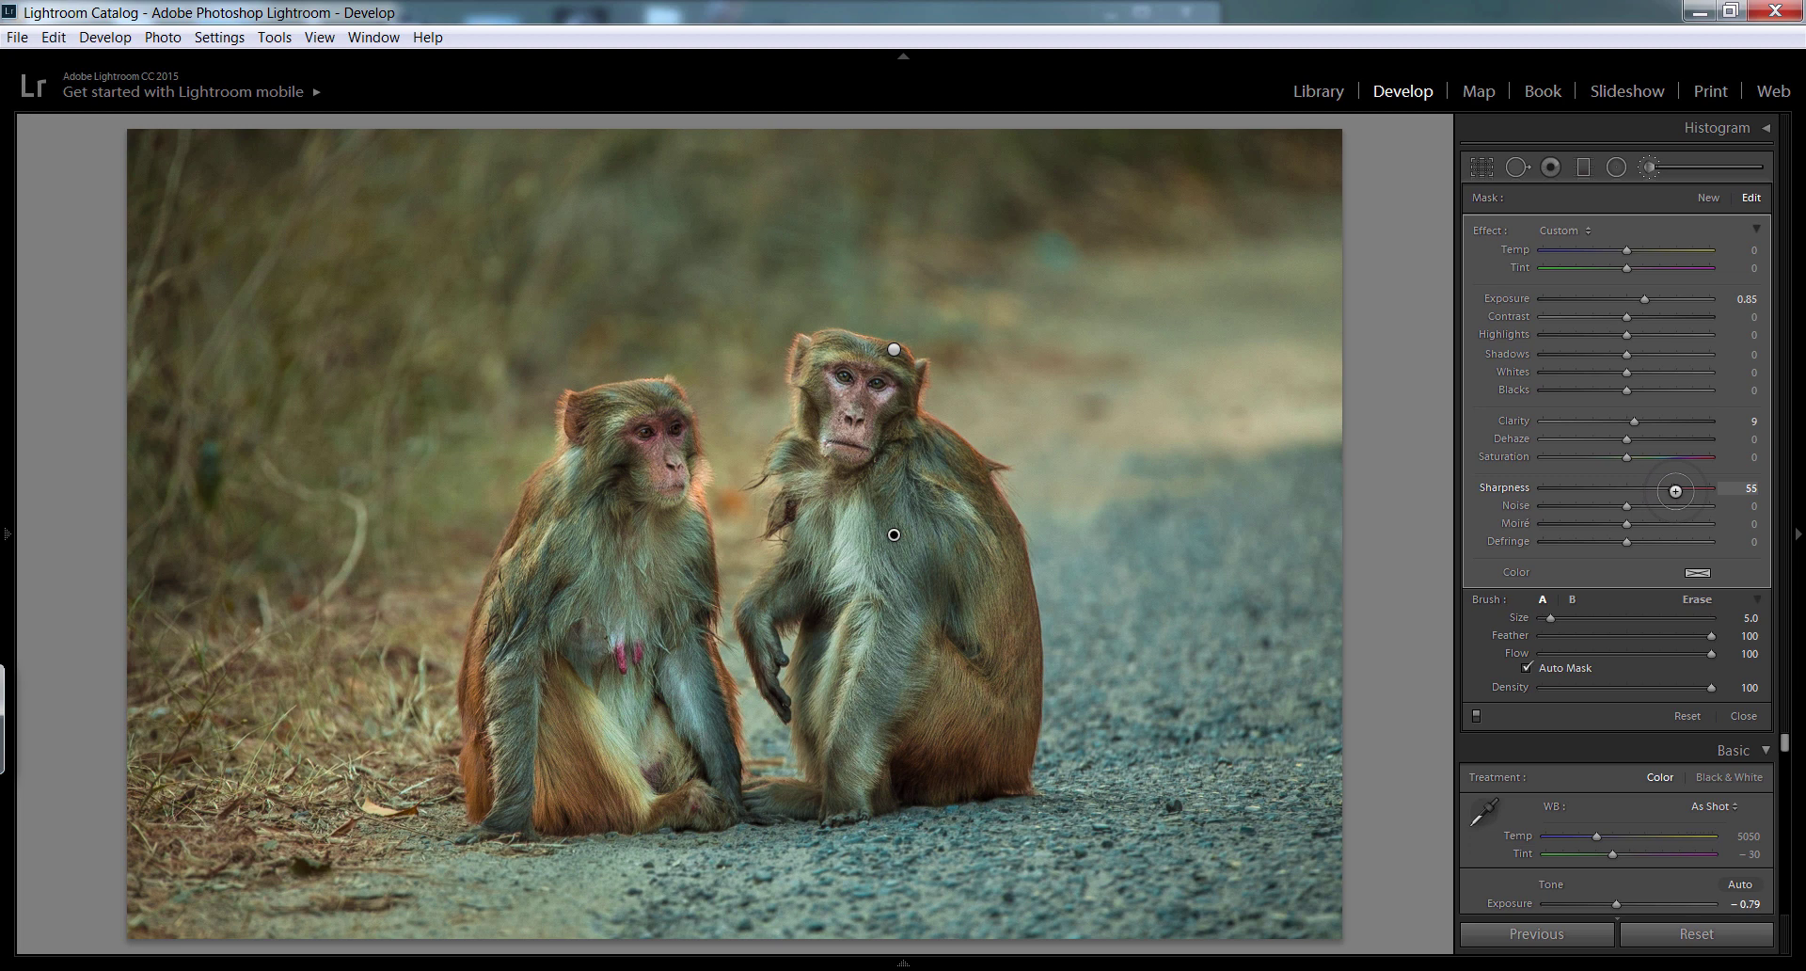
# Deselect the brush pin and exit the Adjustment Brush back to the global panels.
pyautogui.press('Return')
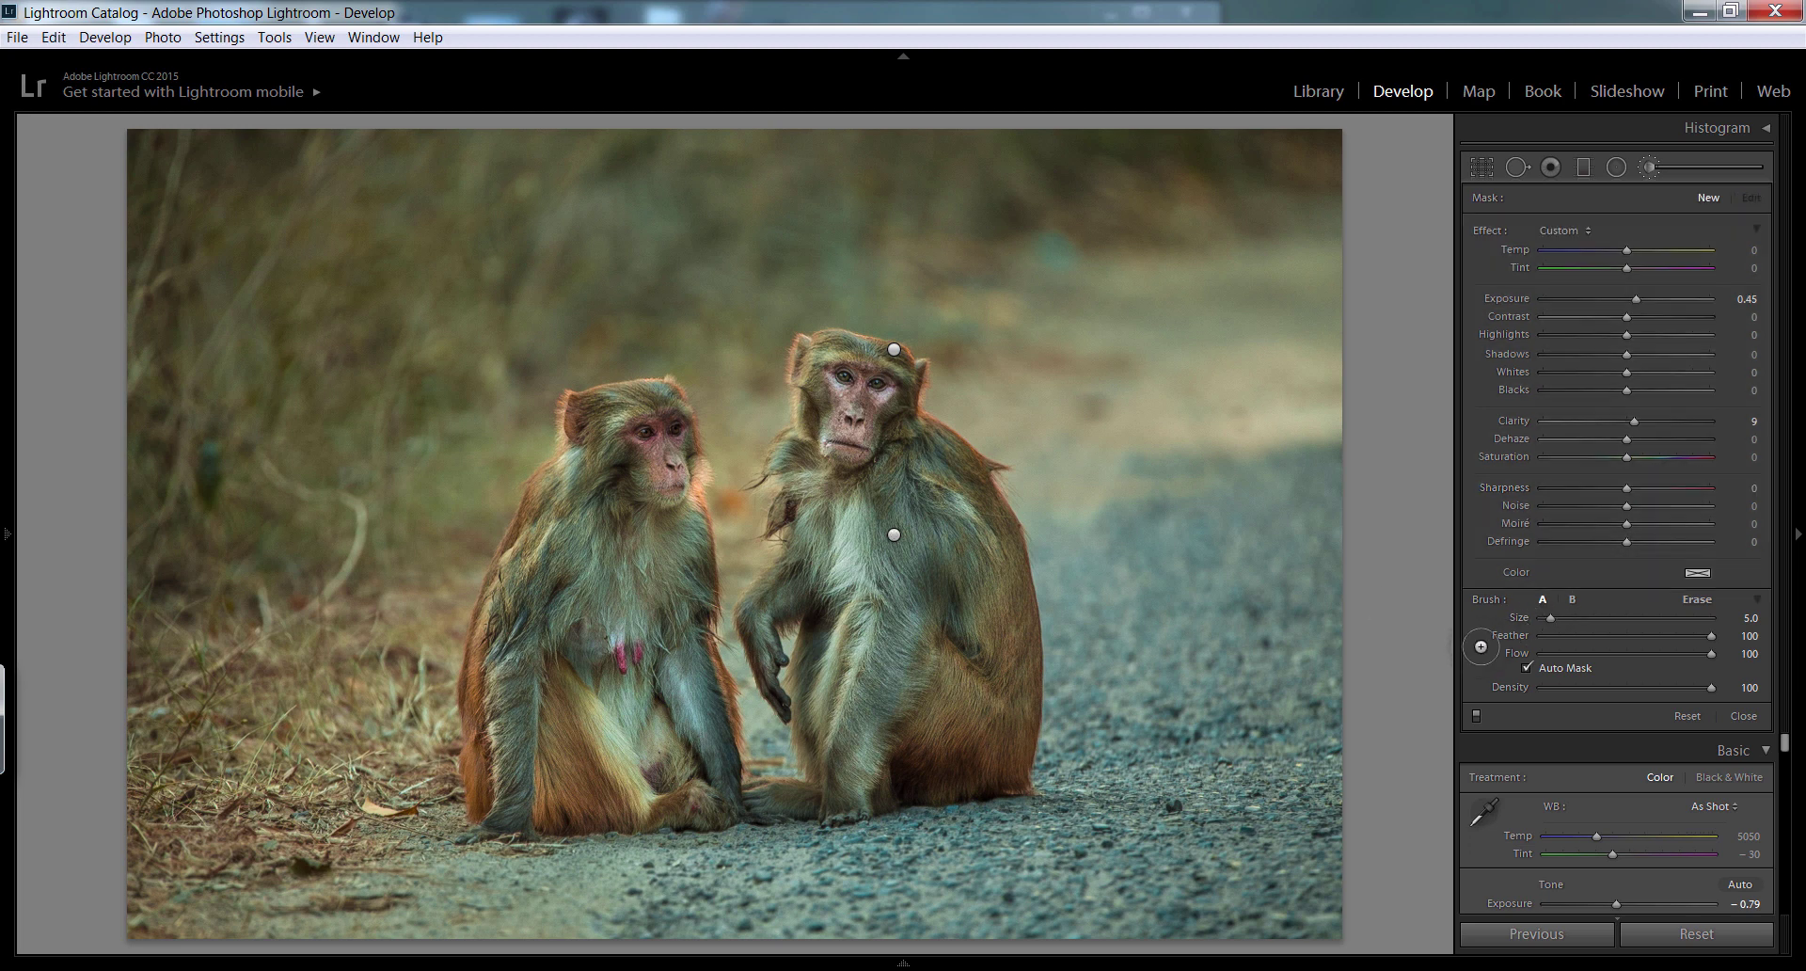
pyautogui.press('k')
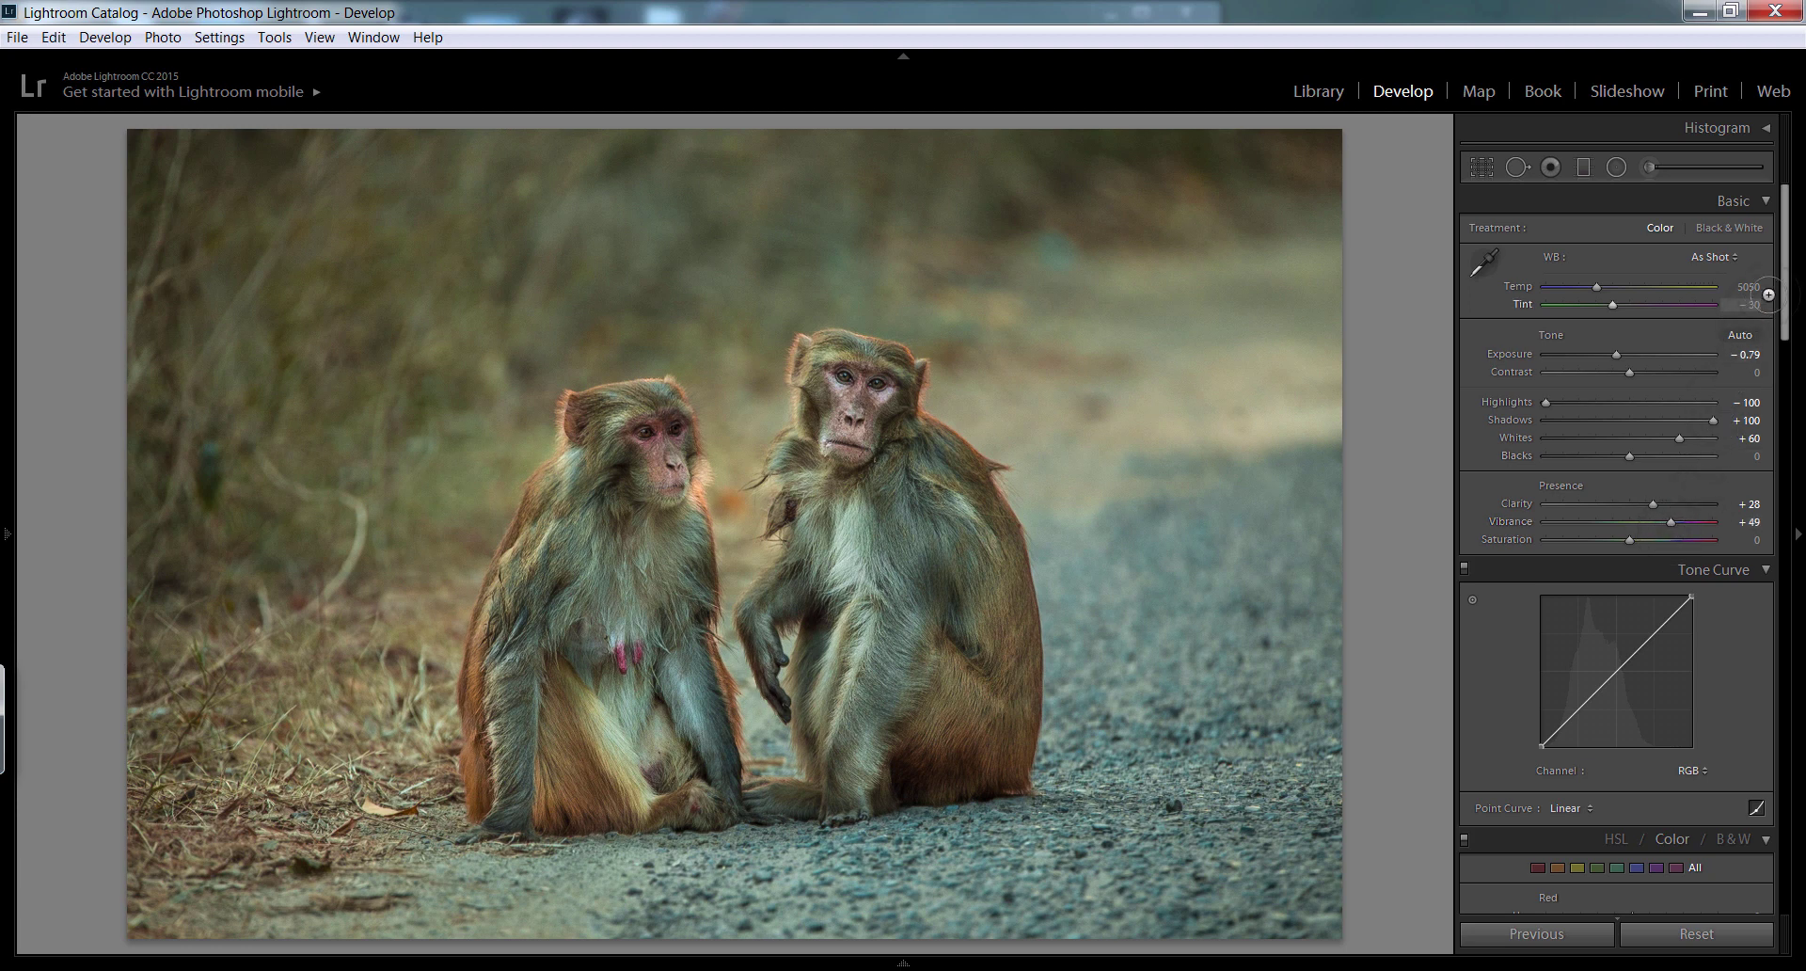
pyautogui.scroll(-5, 1757, 478)
pyautogui.scroll(-5, 1758, 478)
# Crop tighter around the two monkeys from the top, left and bottom edges.
pyautogui.scroll(-5, 1758, 478)
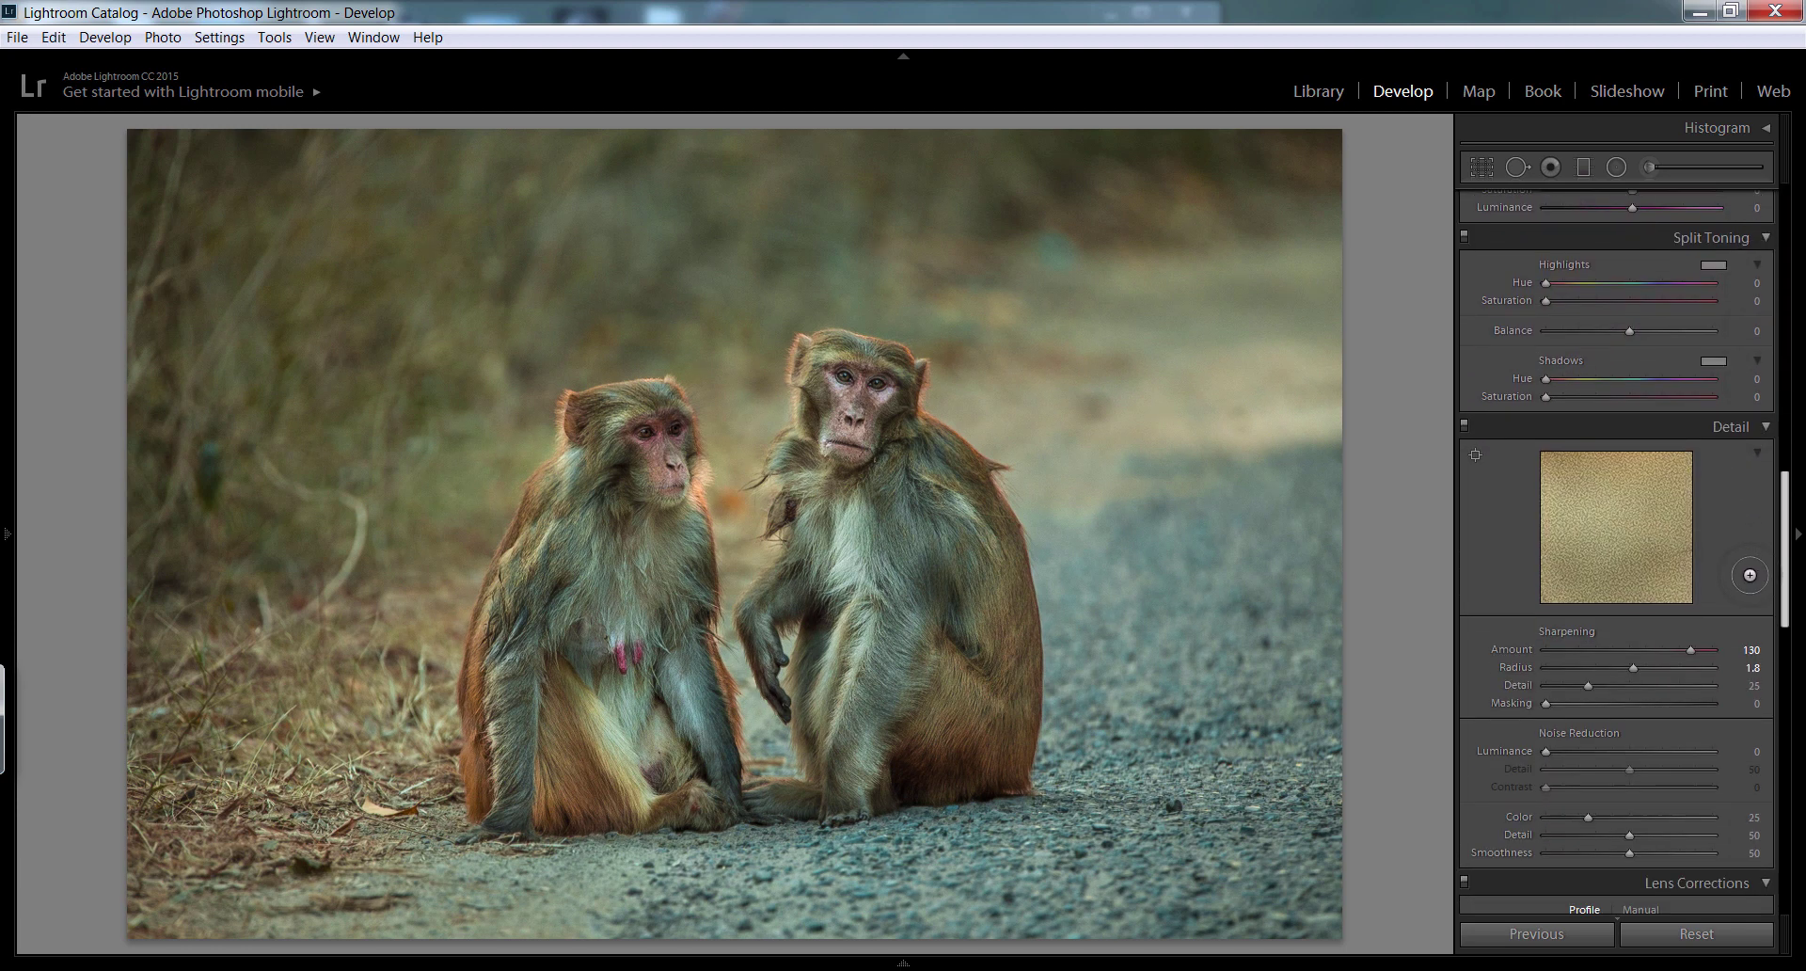
pyautogui.scroll(-5, 1757, 478)
pyautogui.scroll(-5, 1758, 477)
pyautogui.scroll(-3, 1616, 598)
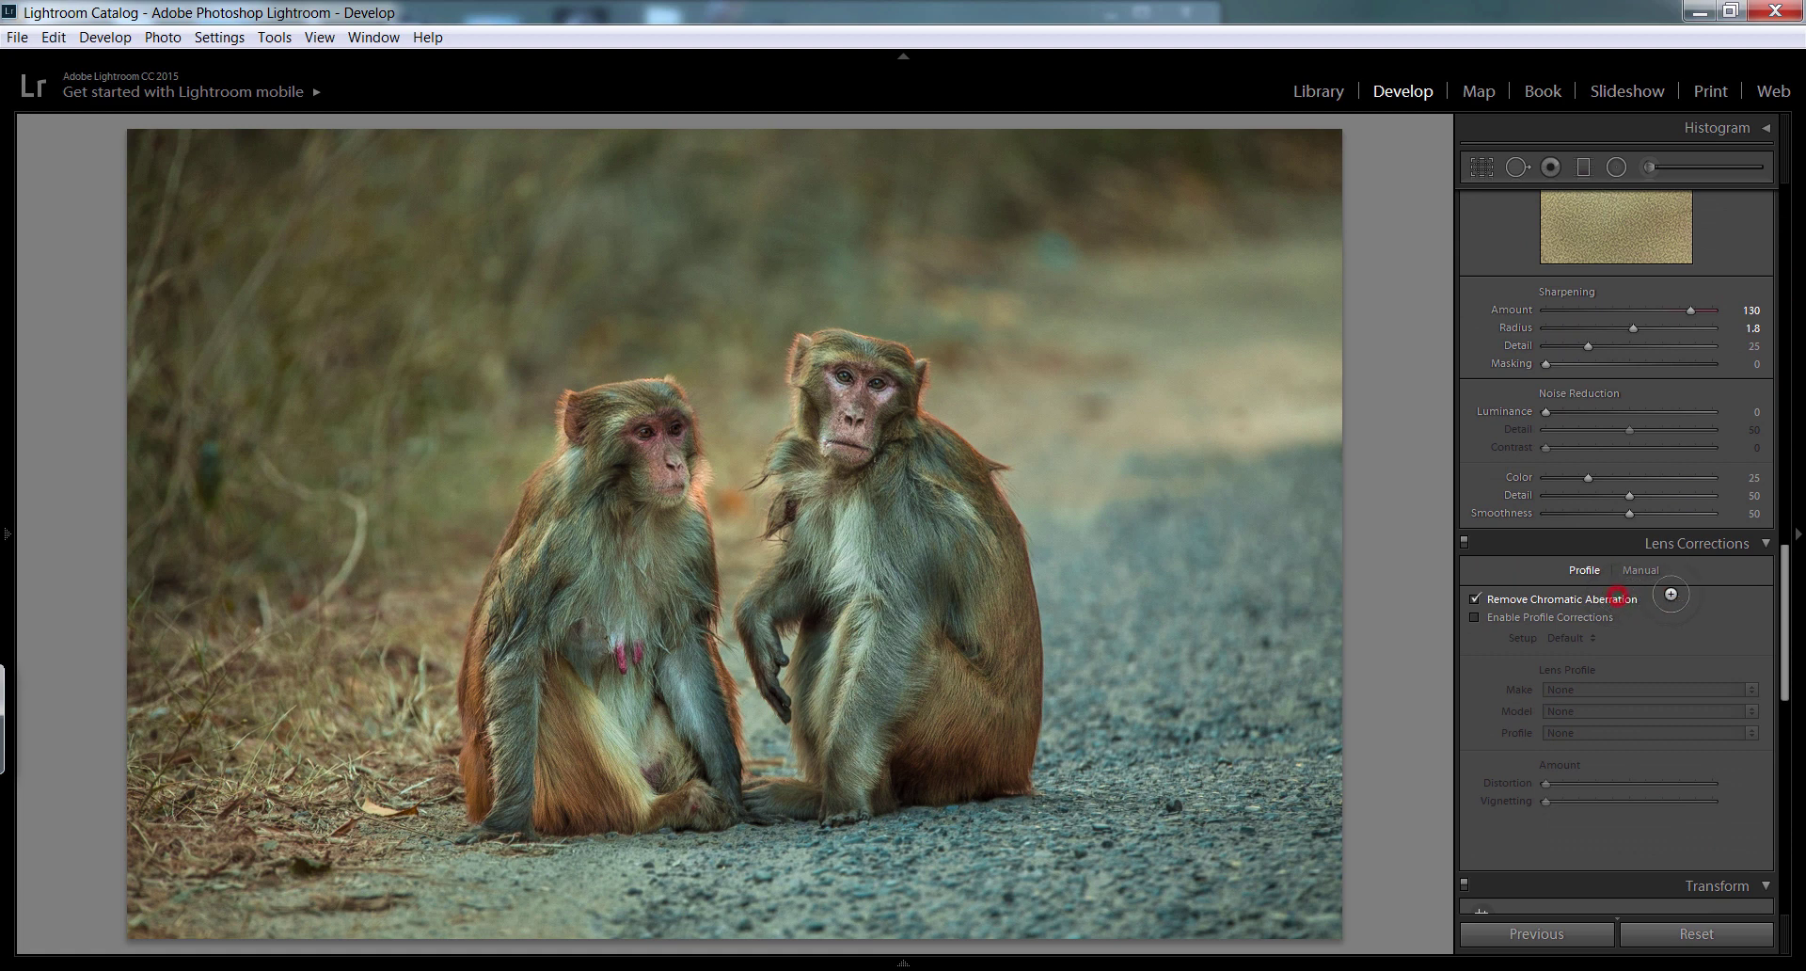
pyautogui.moveTo(1777, 550); pyautogui.dragTo(1526, 201)
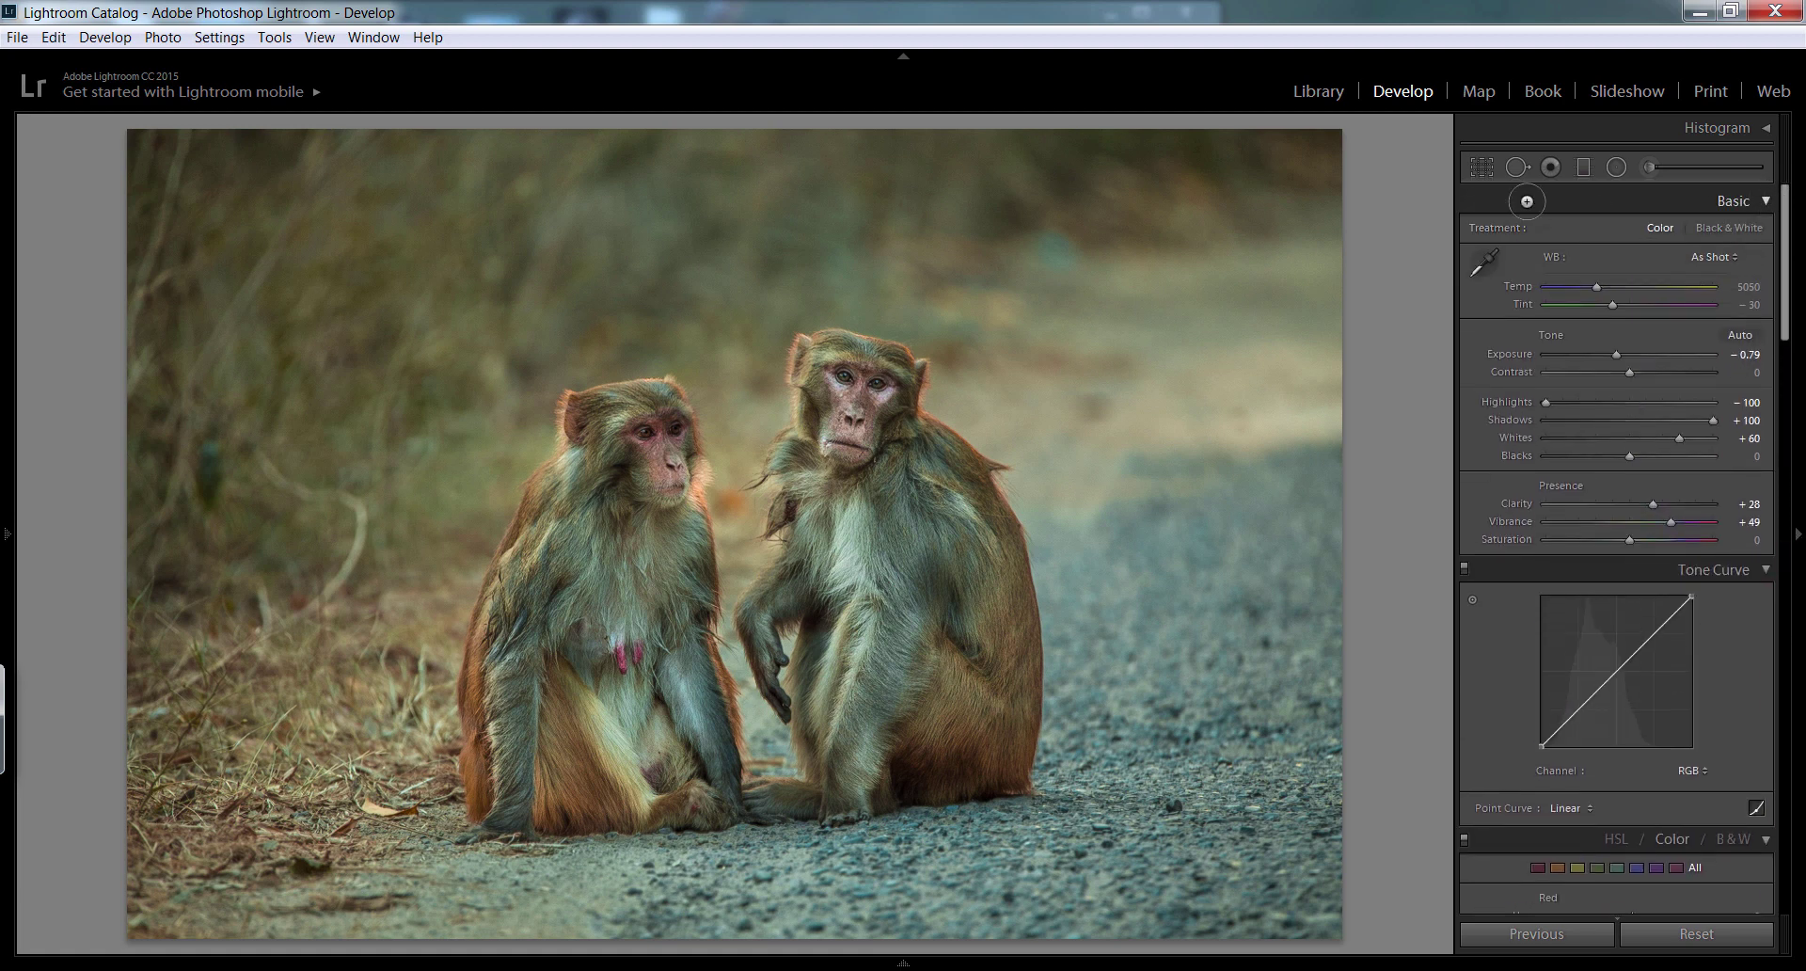
pyautogui.click(1481, 166)
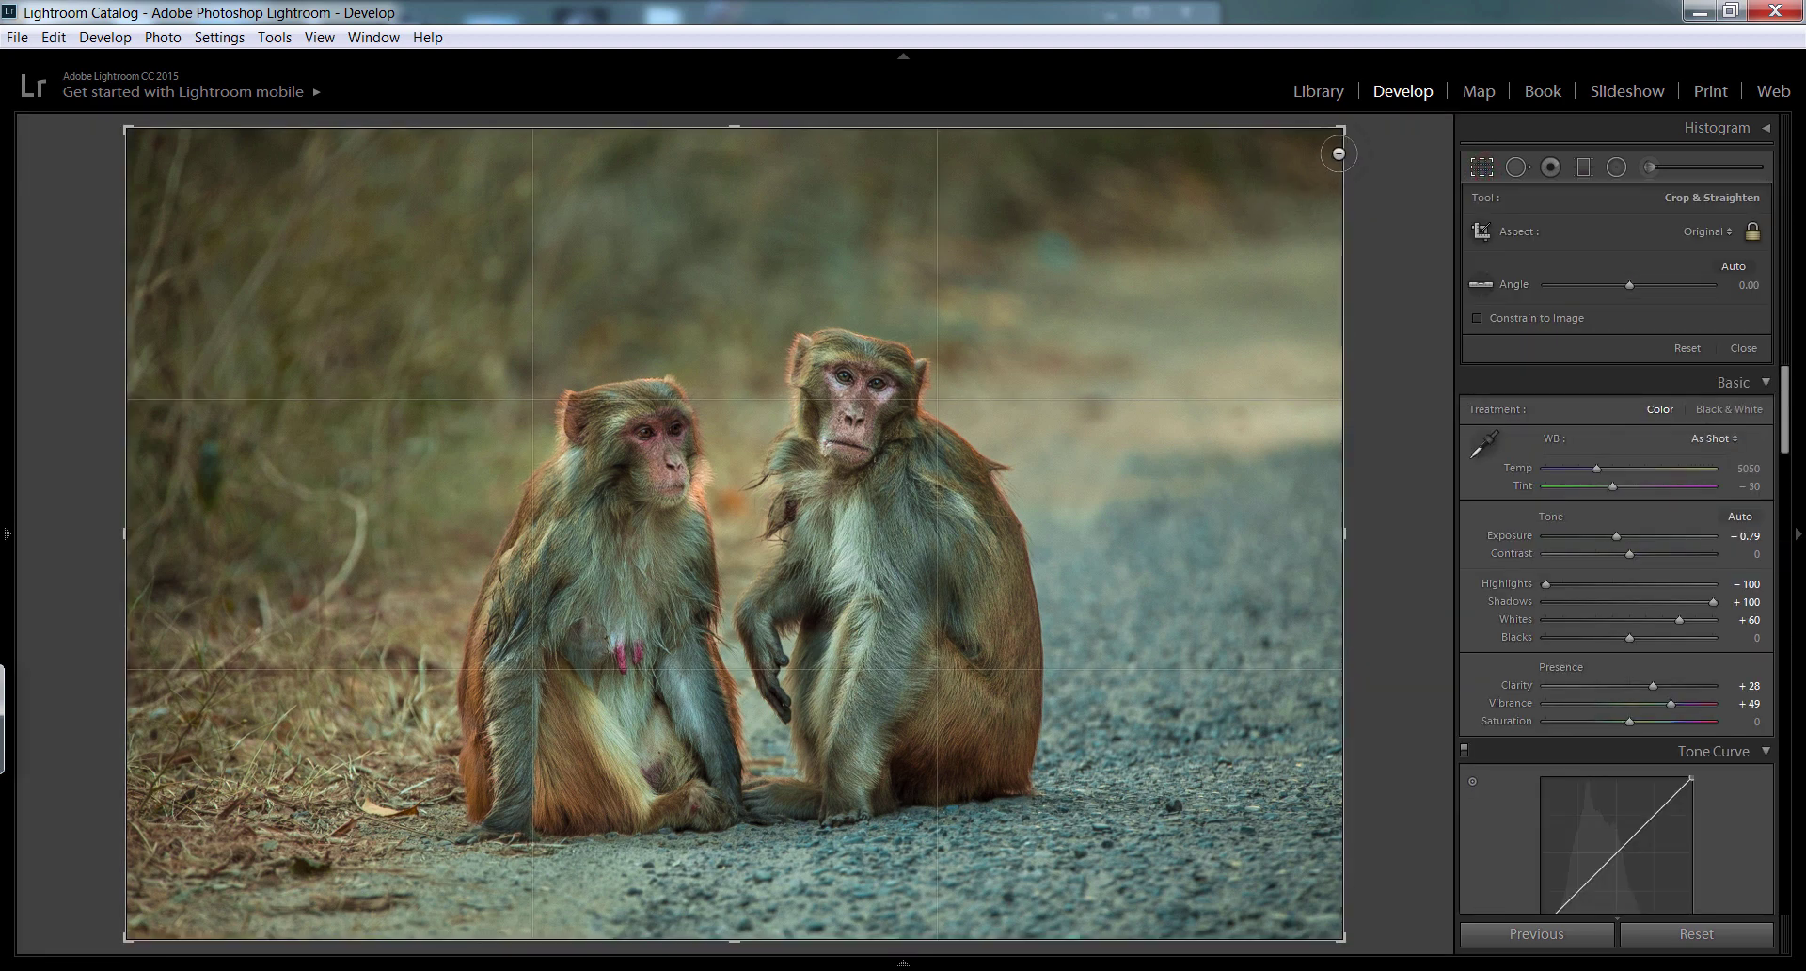
pyautogui.moveTo(1339, 153); pyautogui.dragTo(1275, 175)
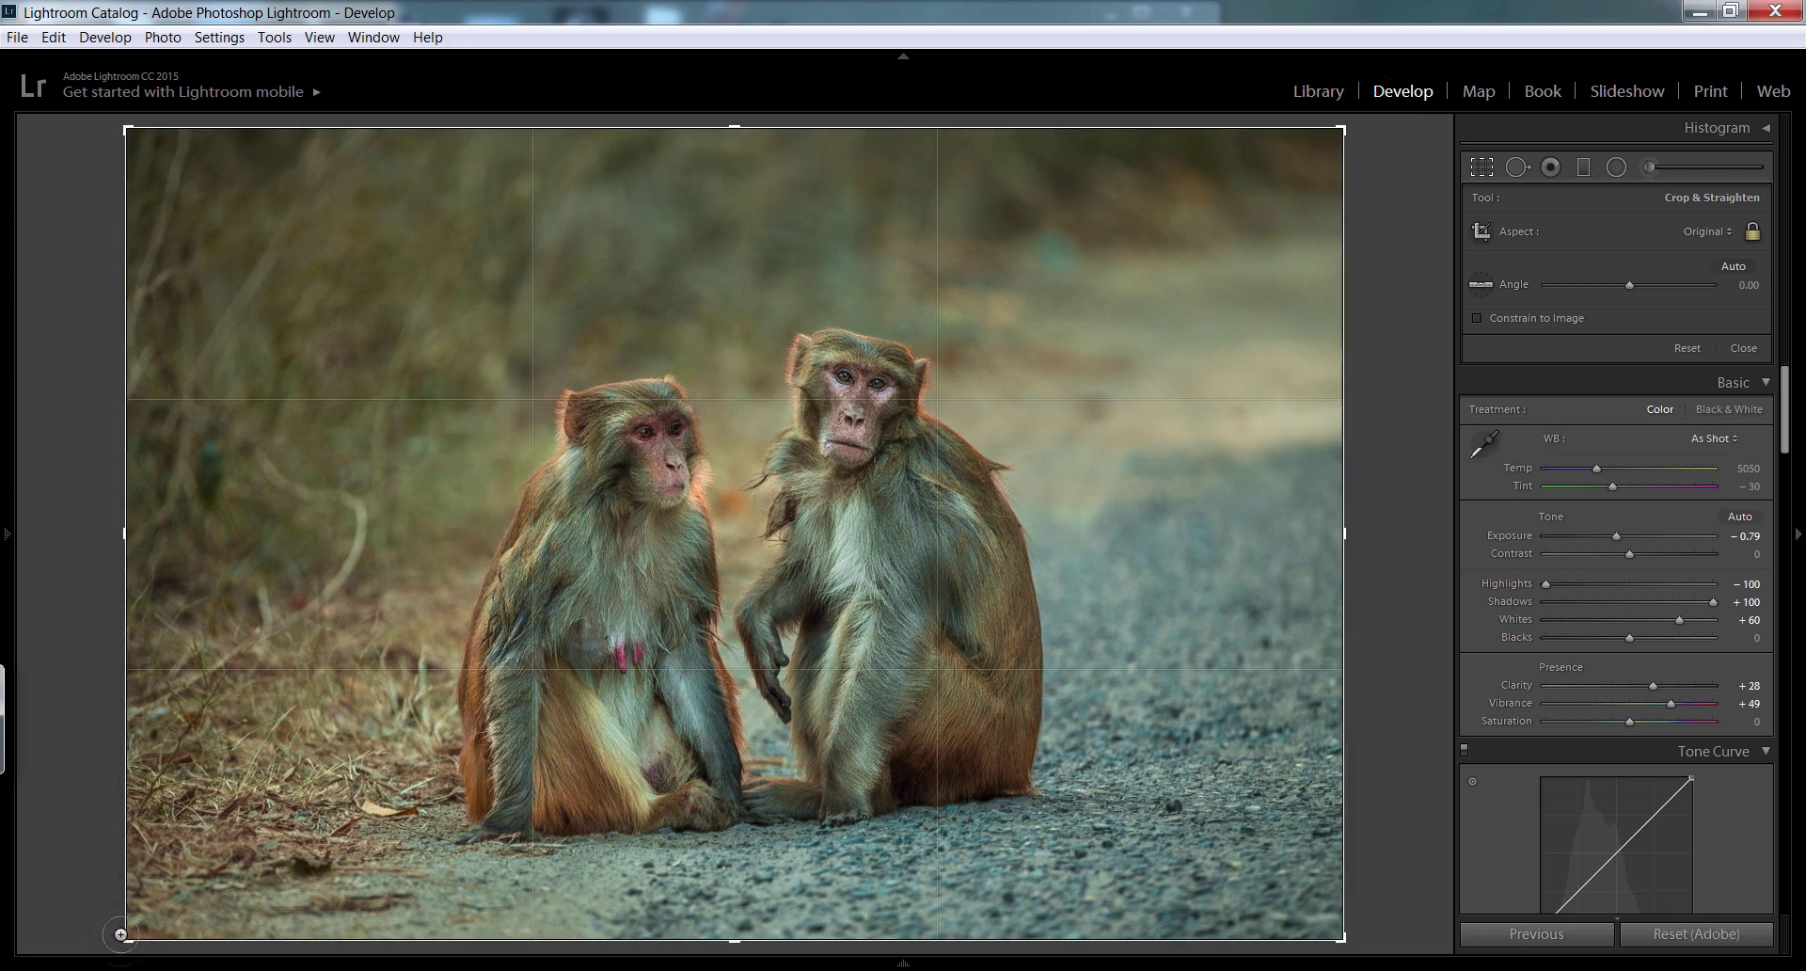
pyautogui.moveTo(131, 933); pyautogui.dragTo(165, 912)
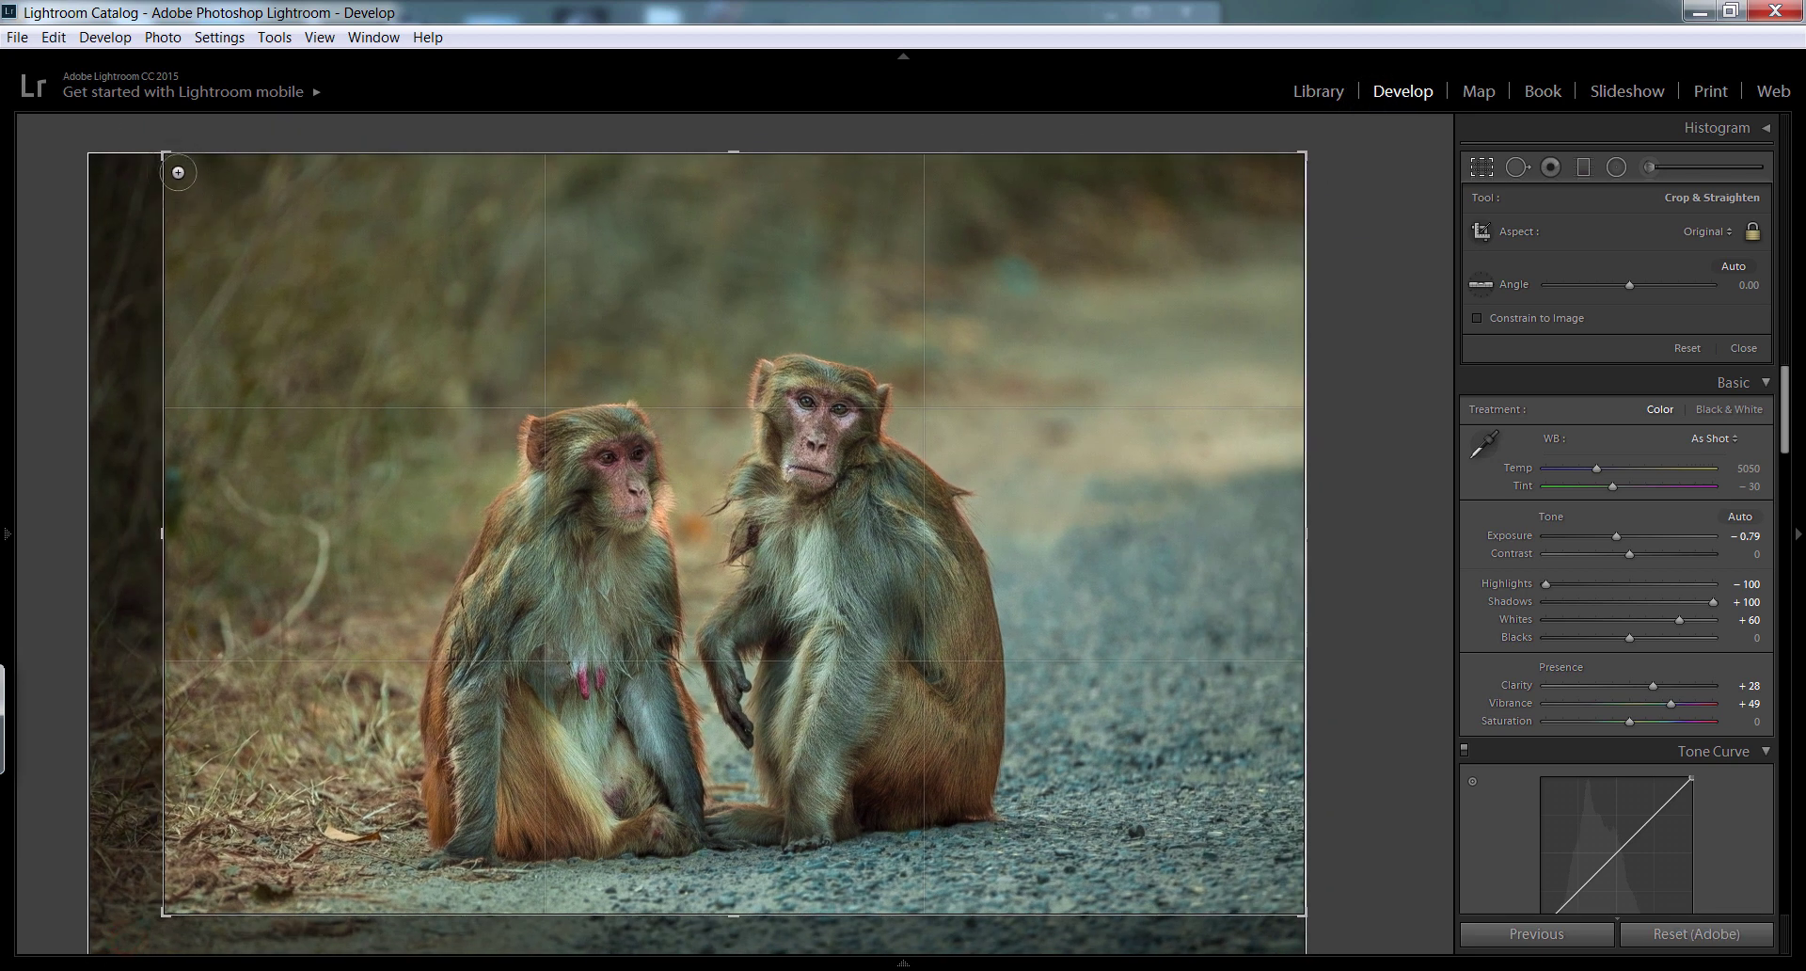
pyautogui.moveTo(165, 158); pyautogui.dragTo(225, 193)
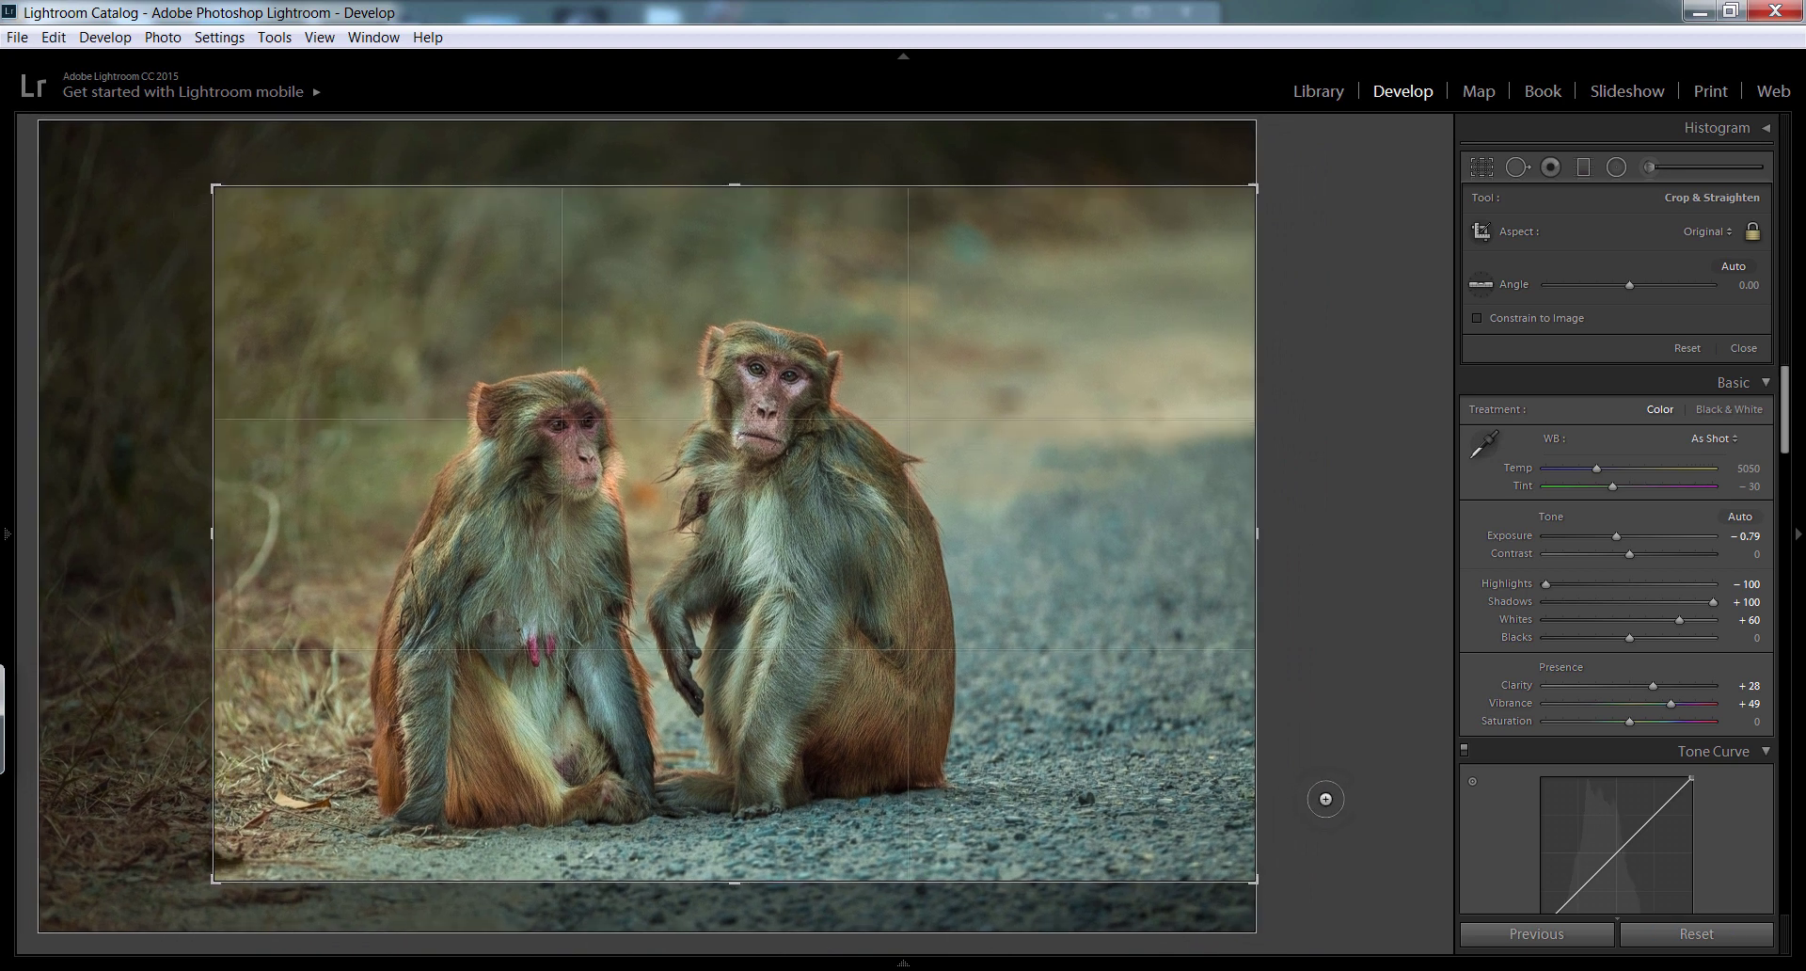
pyautogui.press('Return')
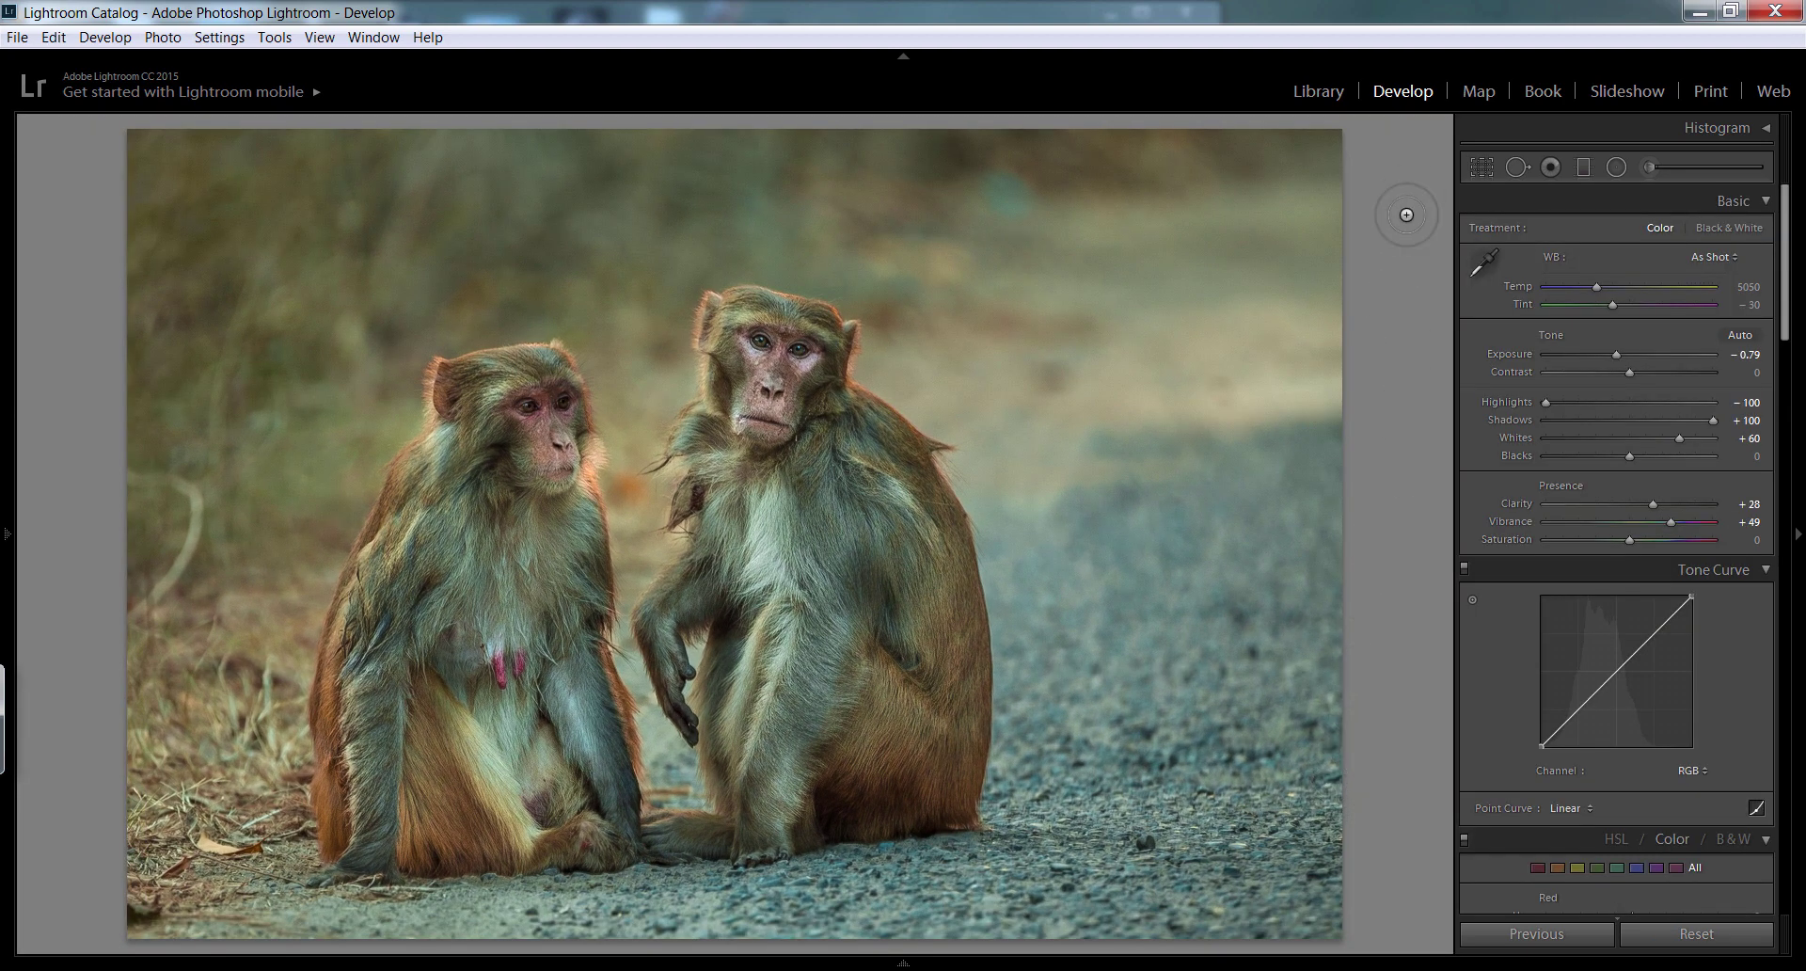
# Rotate the photo to a 1.30 straighten angle.
pyautogui.click(1481, 167)
pyautogui.moveTo(1418, 161); pyautogui.dragTo(1379, 185)
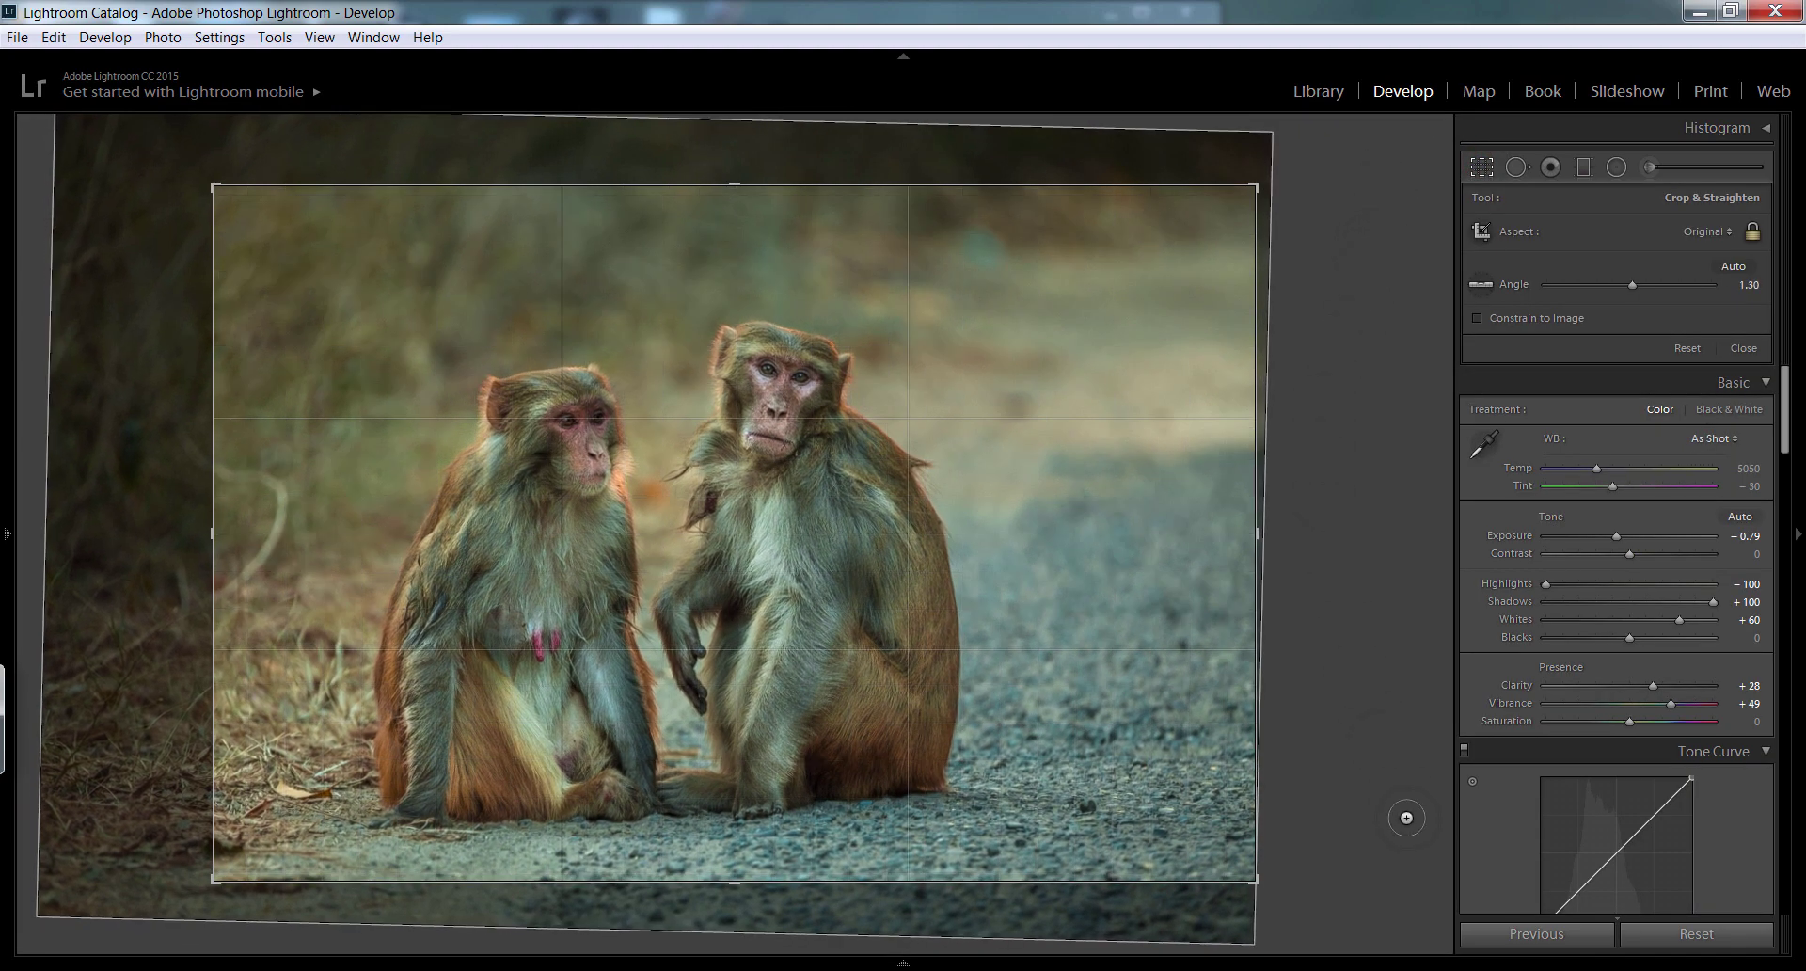
pyautogui.press('Return')
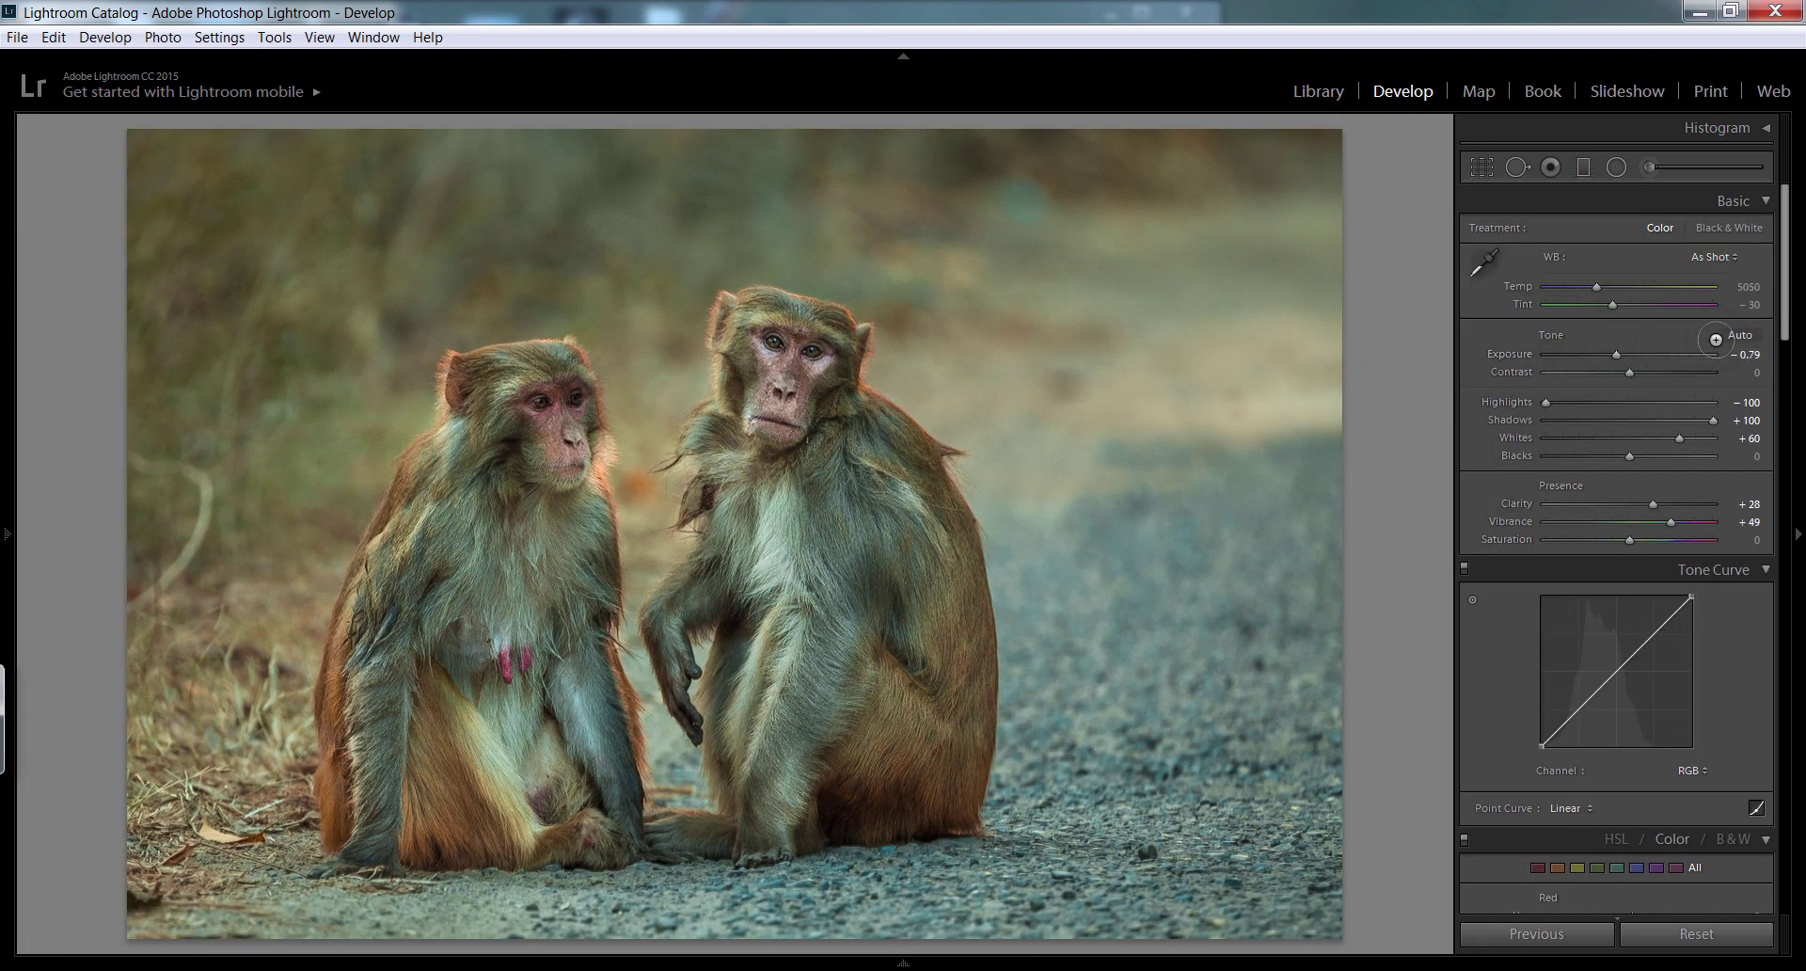
# Set the Post-Crop Vignetting Amount to about -17 in the Effects panel.
pyautogui.moveTo(1788, 284); pyautogui.dragTo(1774, 536)
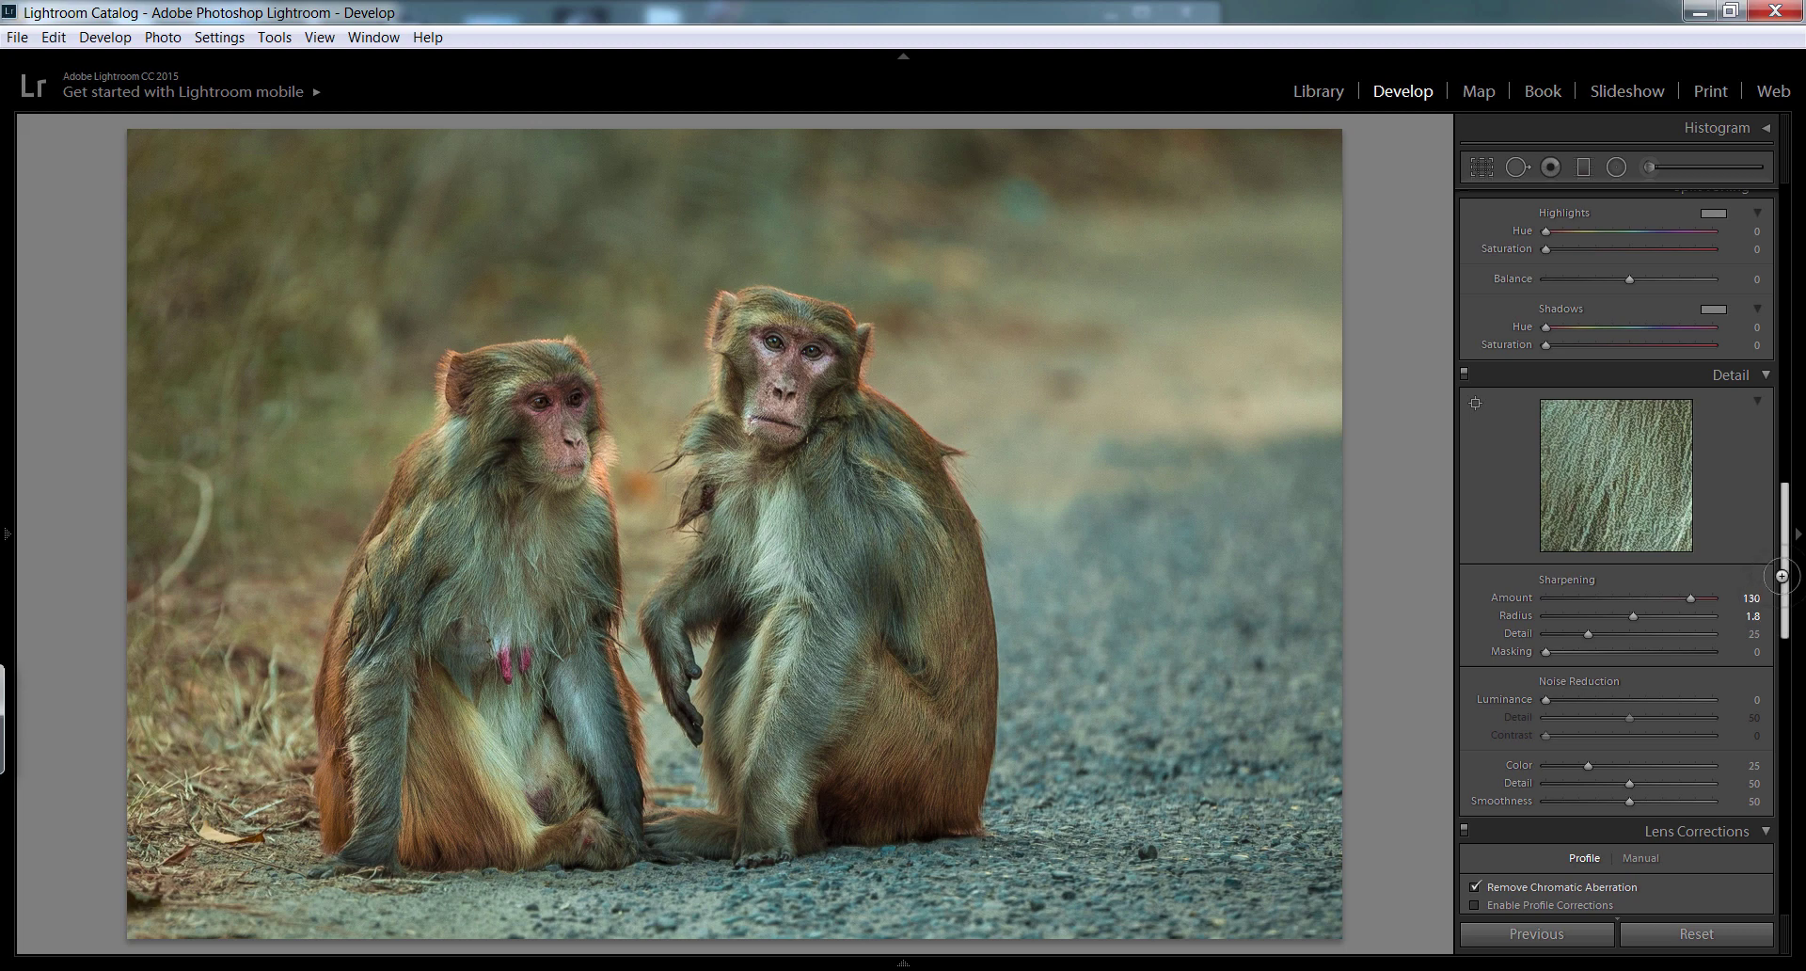
pyautogui.moveTo(1784, 602); pyautogui.dragTo(1788, 793)
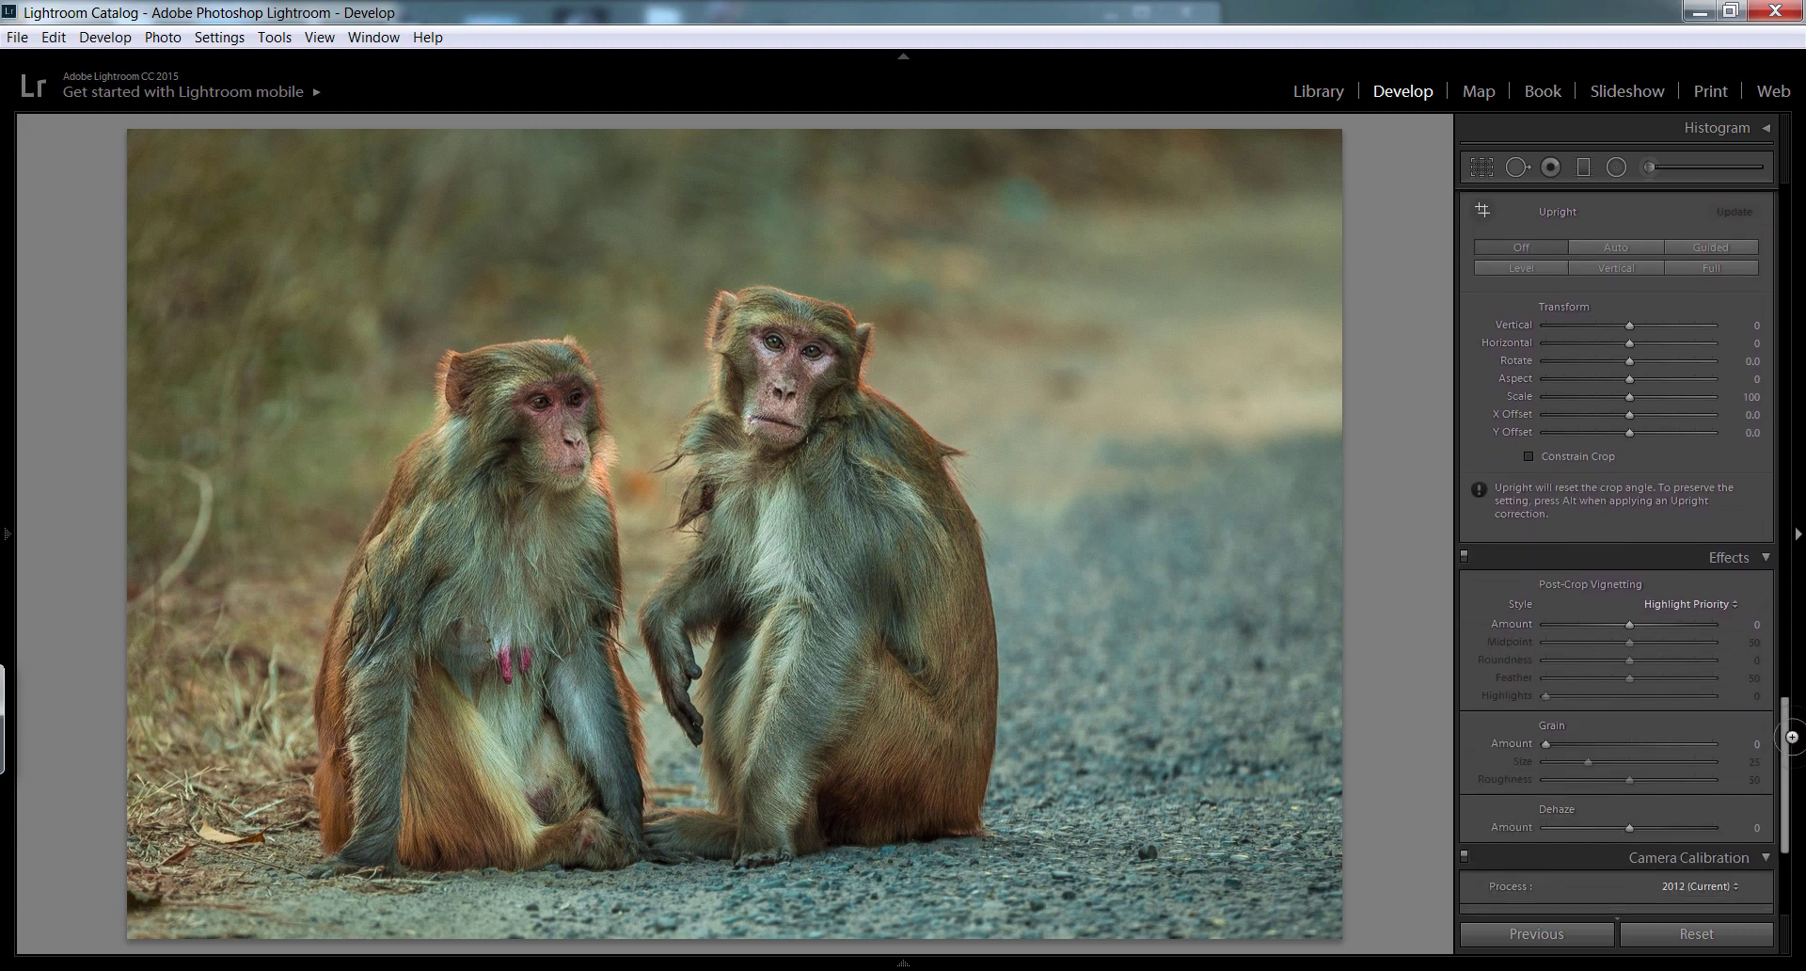
pyautogui.moveTo(1754, 624); pyautogui.dragTo(1731, 624)
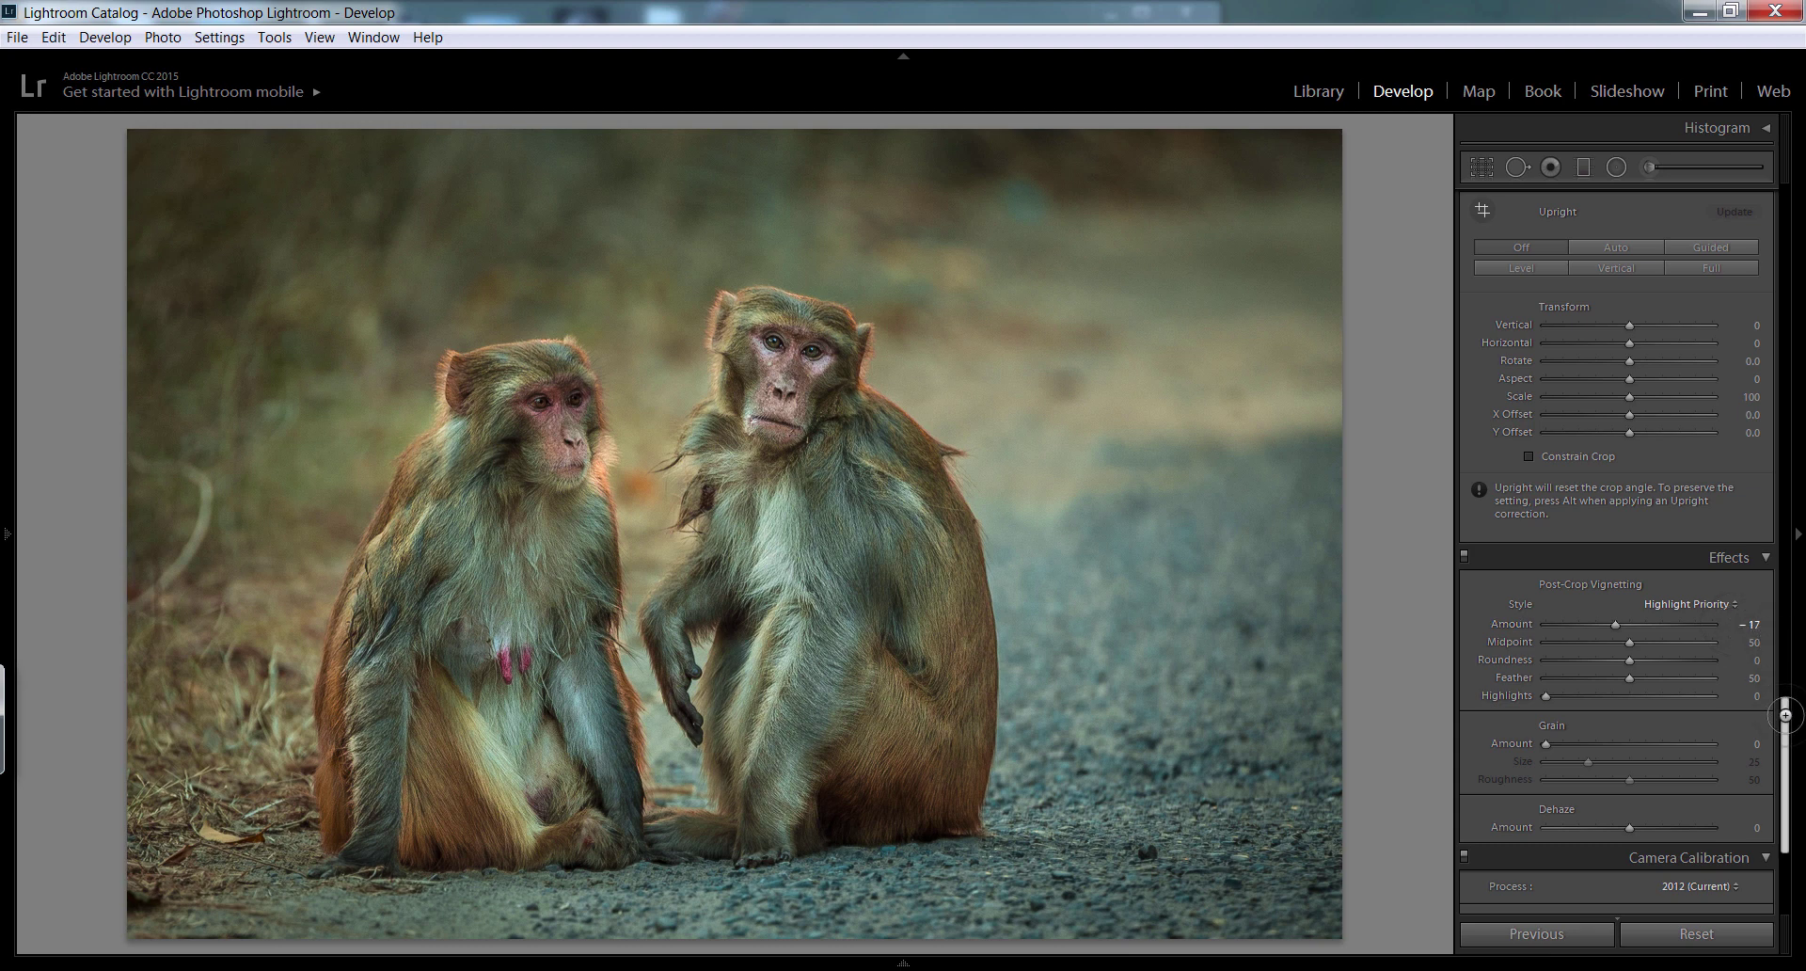
pyautogui.moveTo(1783, 705)
pyautogui.mouseDown()
pyautogui.moveTo(1777, 414)
pyautogui.moveTo(1770, 464)
pyautogui.mouseUp()
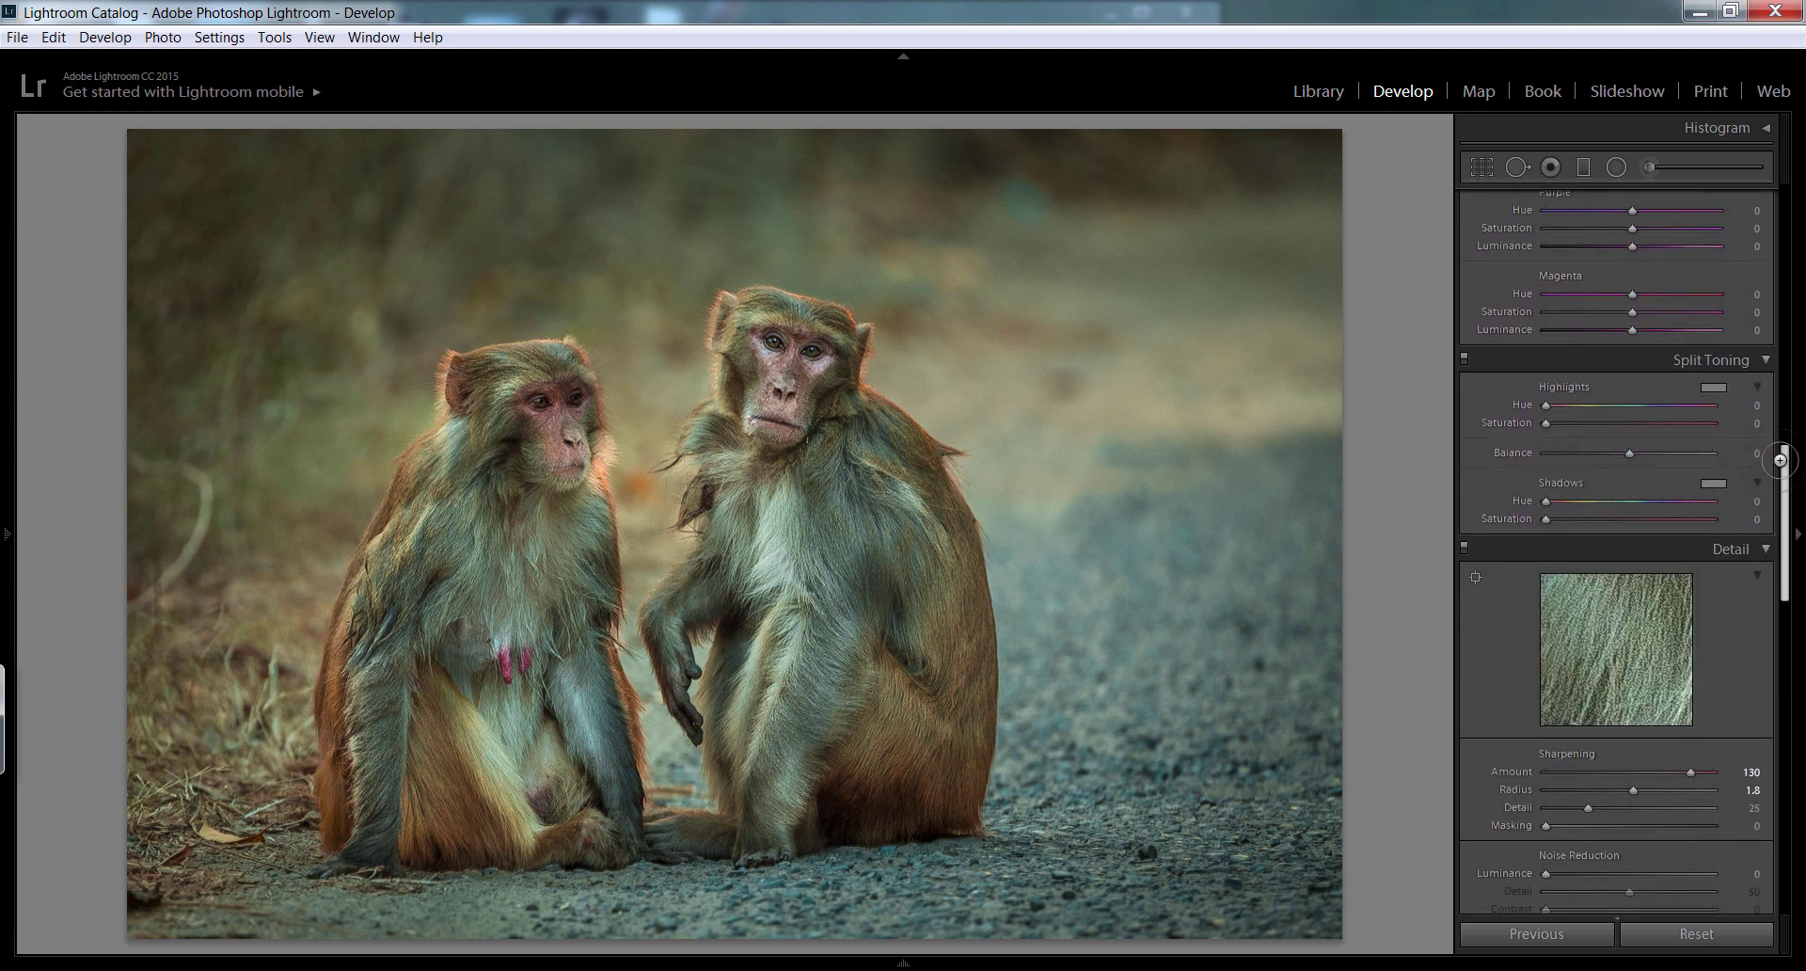
# Tint the shadows blue at hue 215, saturation 12.
pyautogui.click(1712, 482)
pyautogui.click(1577, 457)
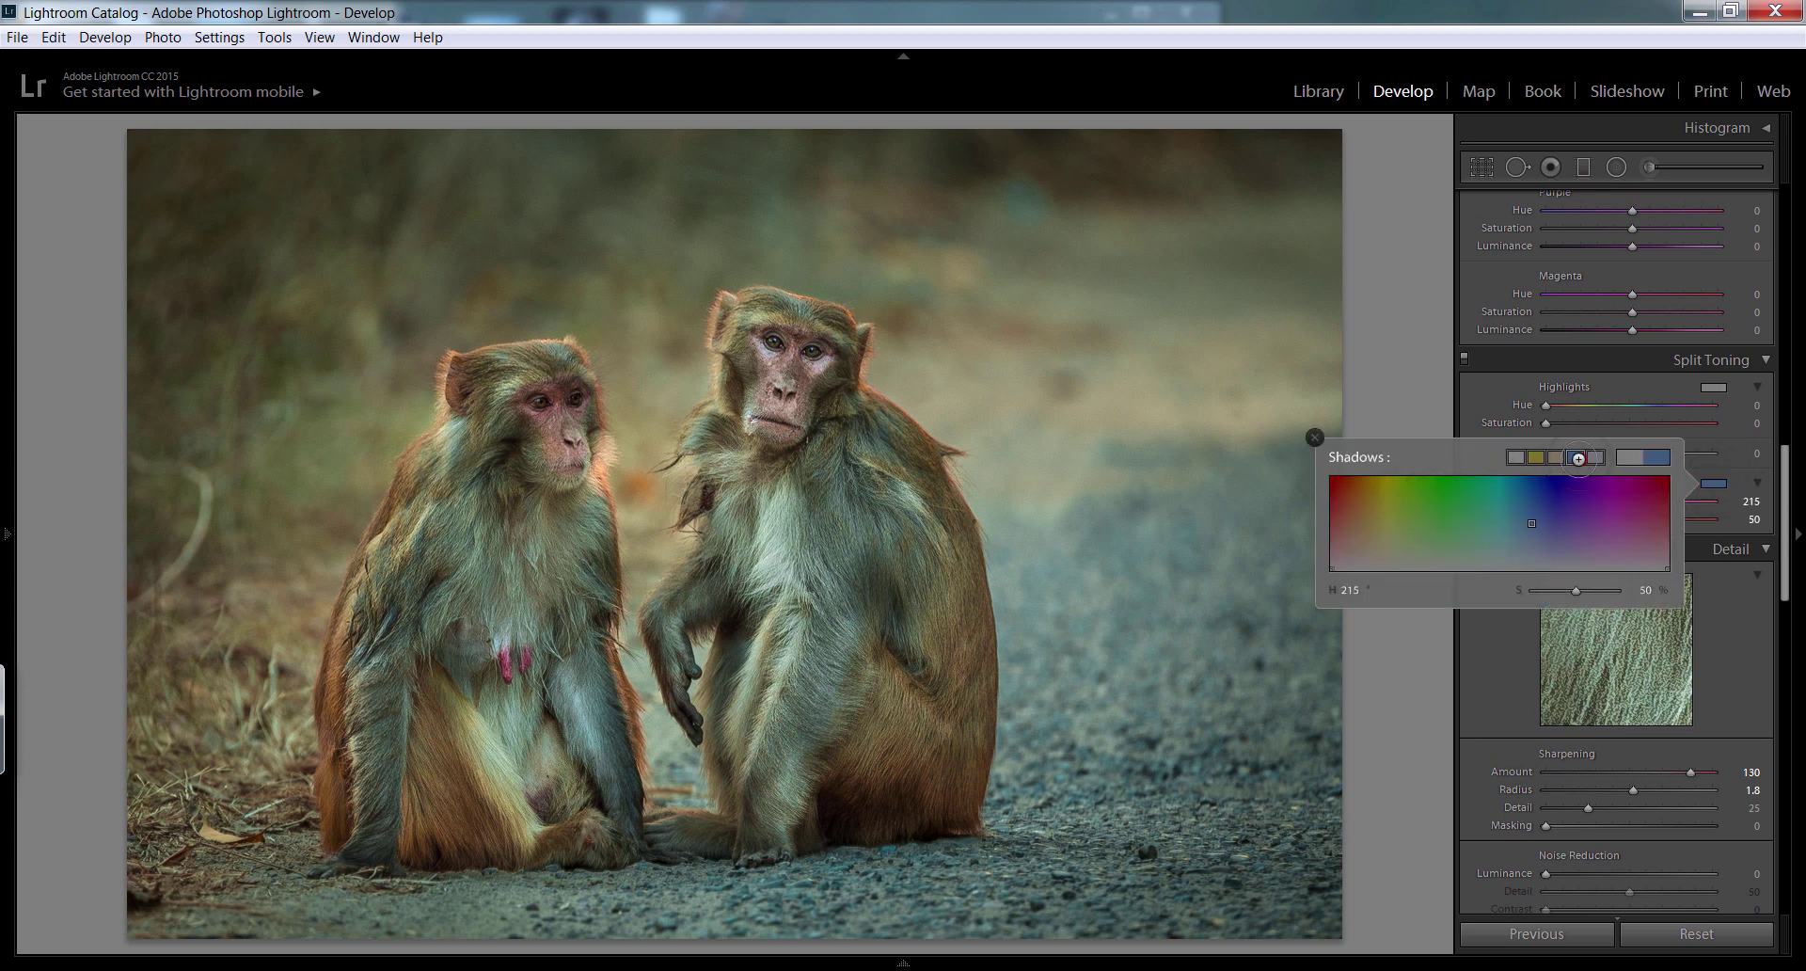
pyautogui.click(1590, 456)
pyautogui.click(1316, 438)
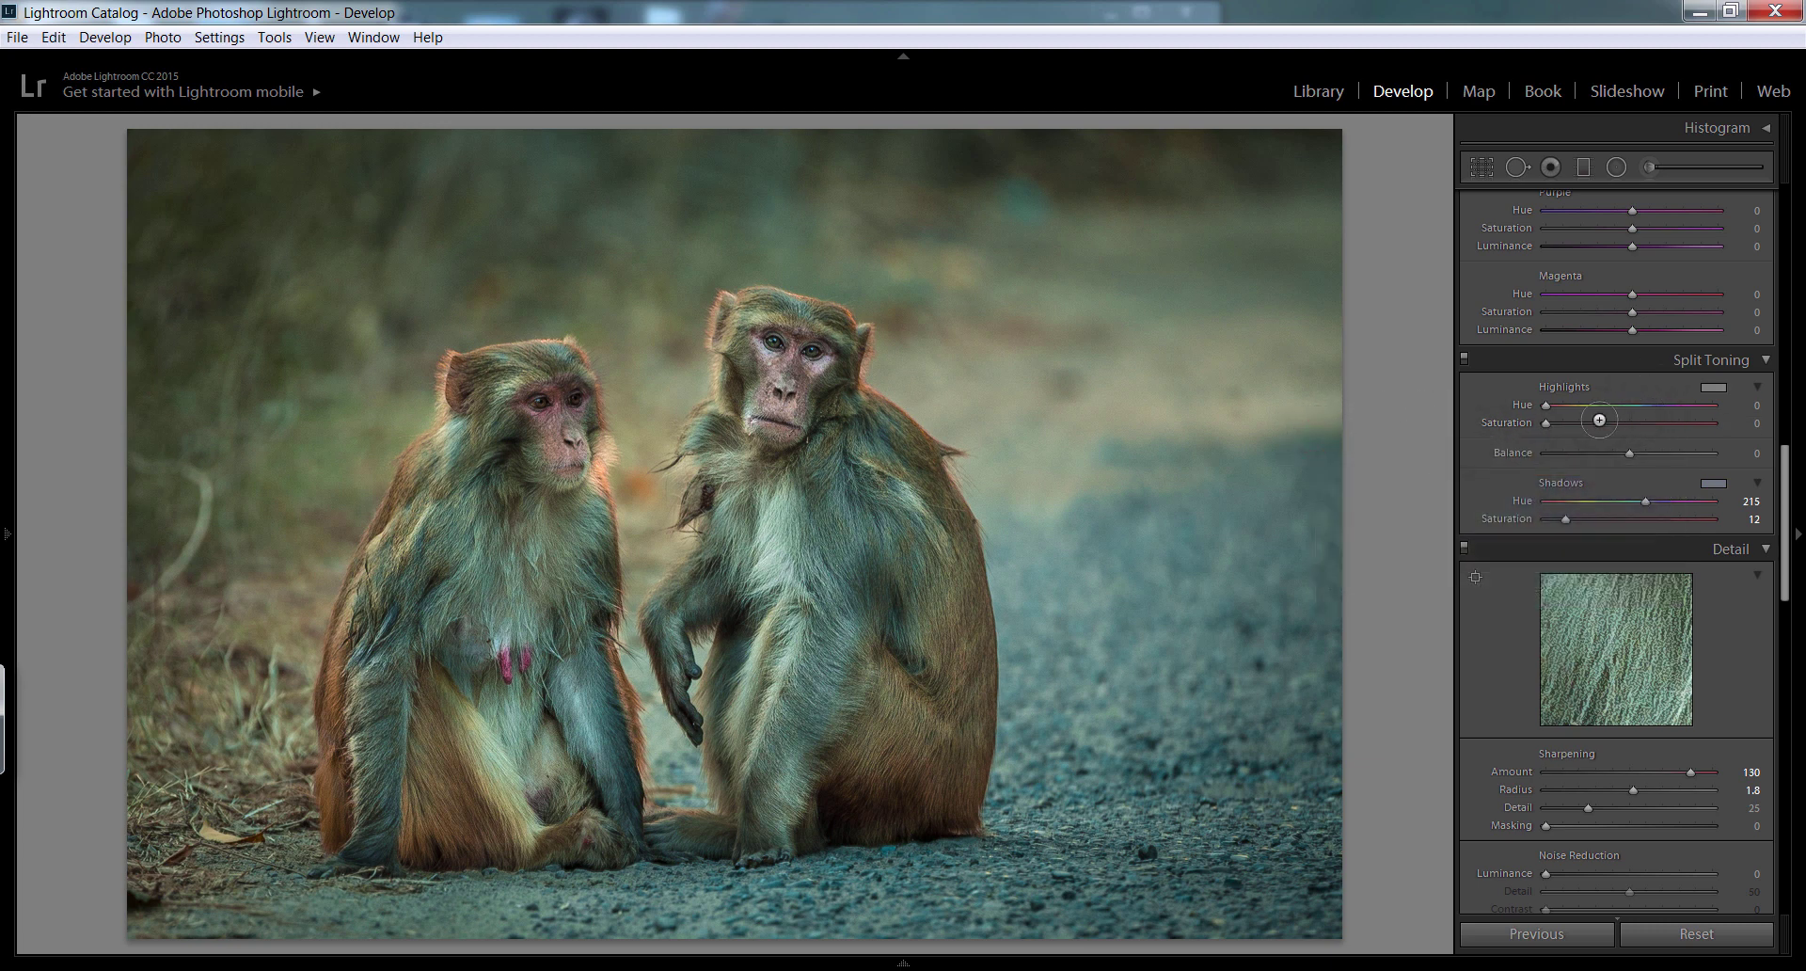
# Tint the highlights warm at hue 37, saturation 30.
pyautogui.click(1713, 387)
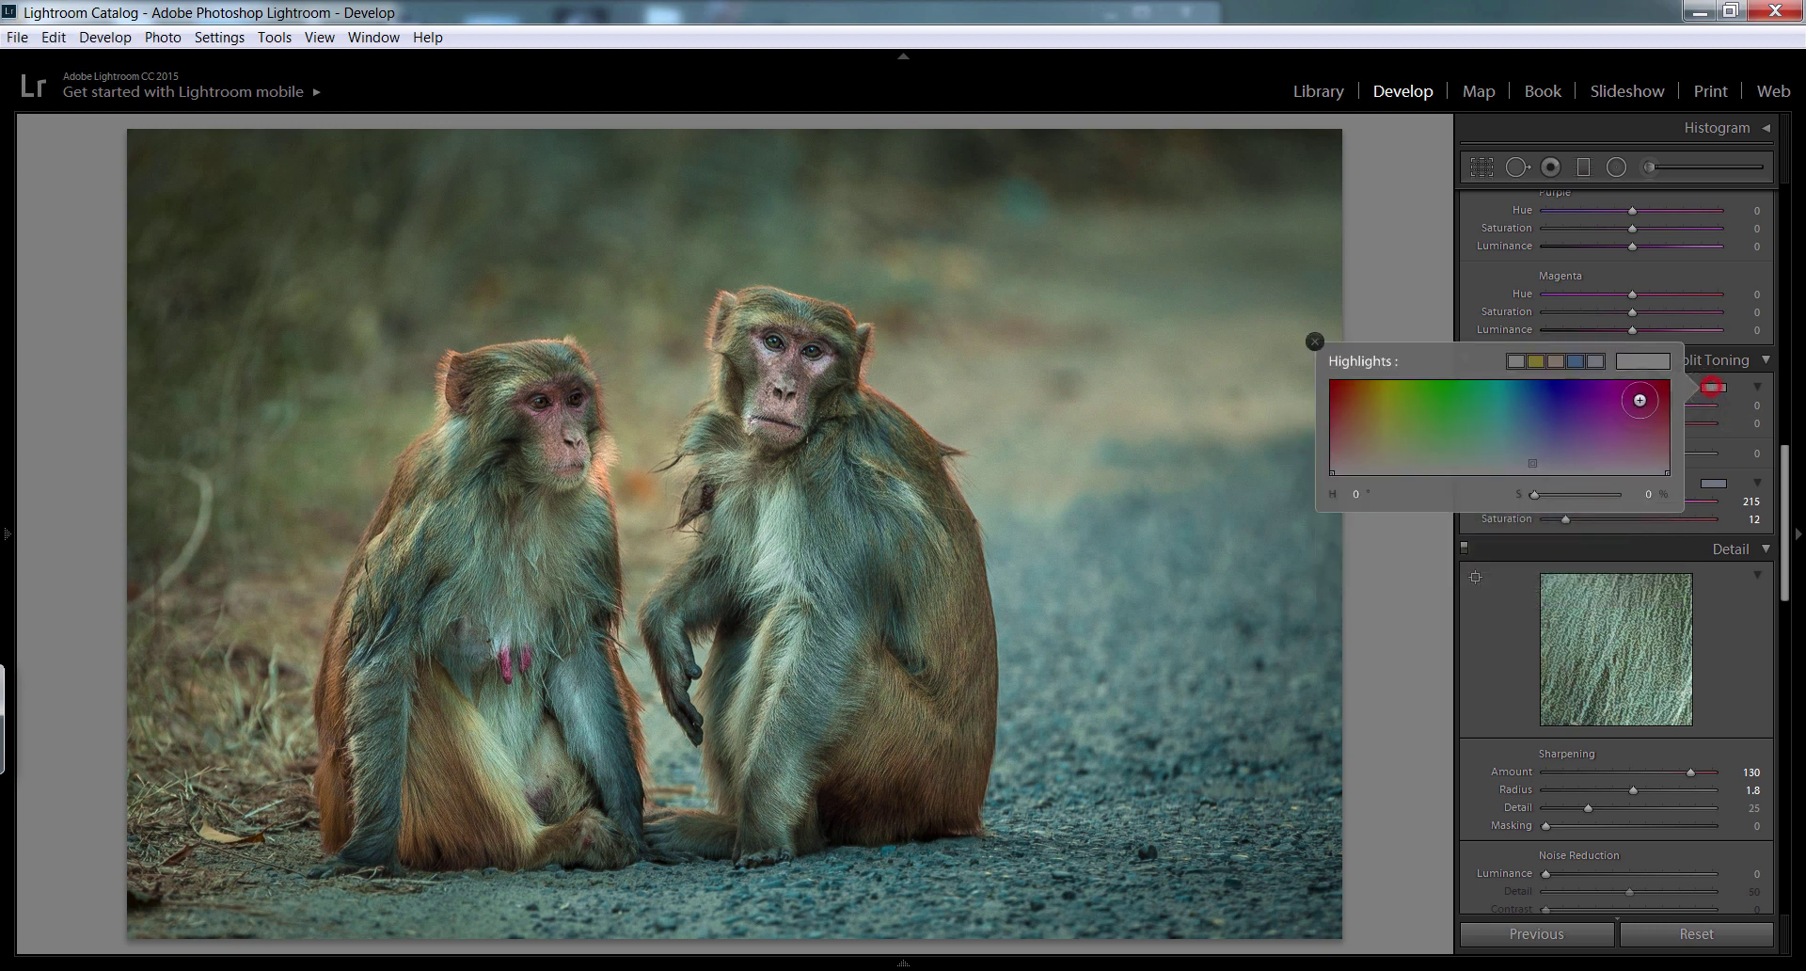
pyautogui.click(1555, 362)
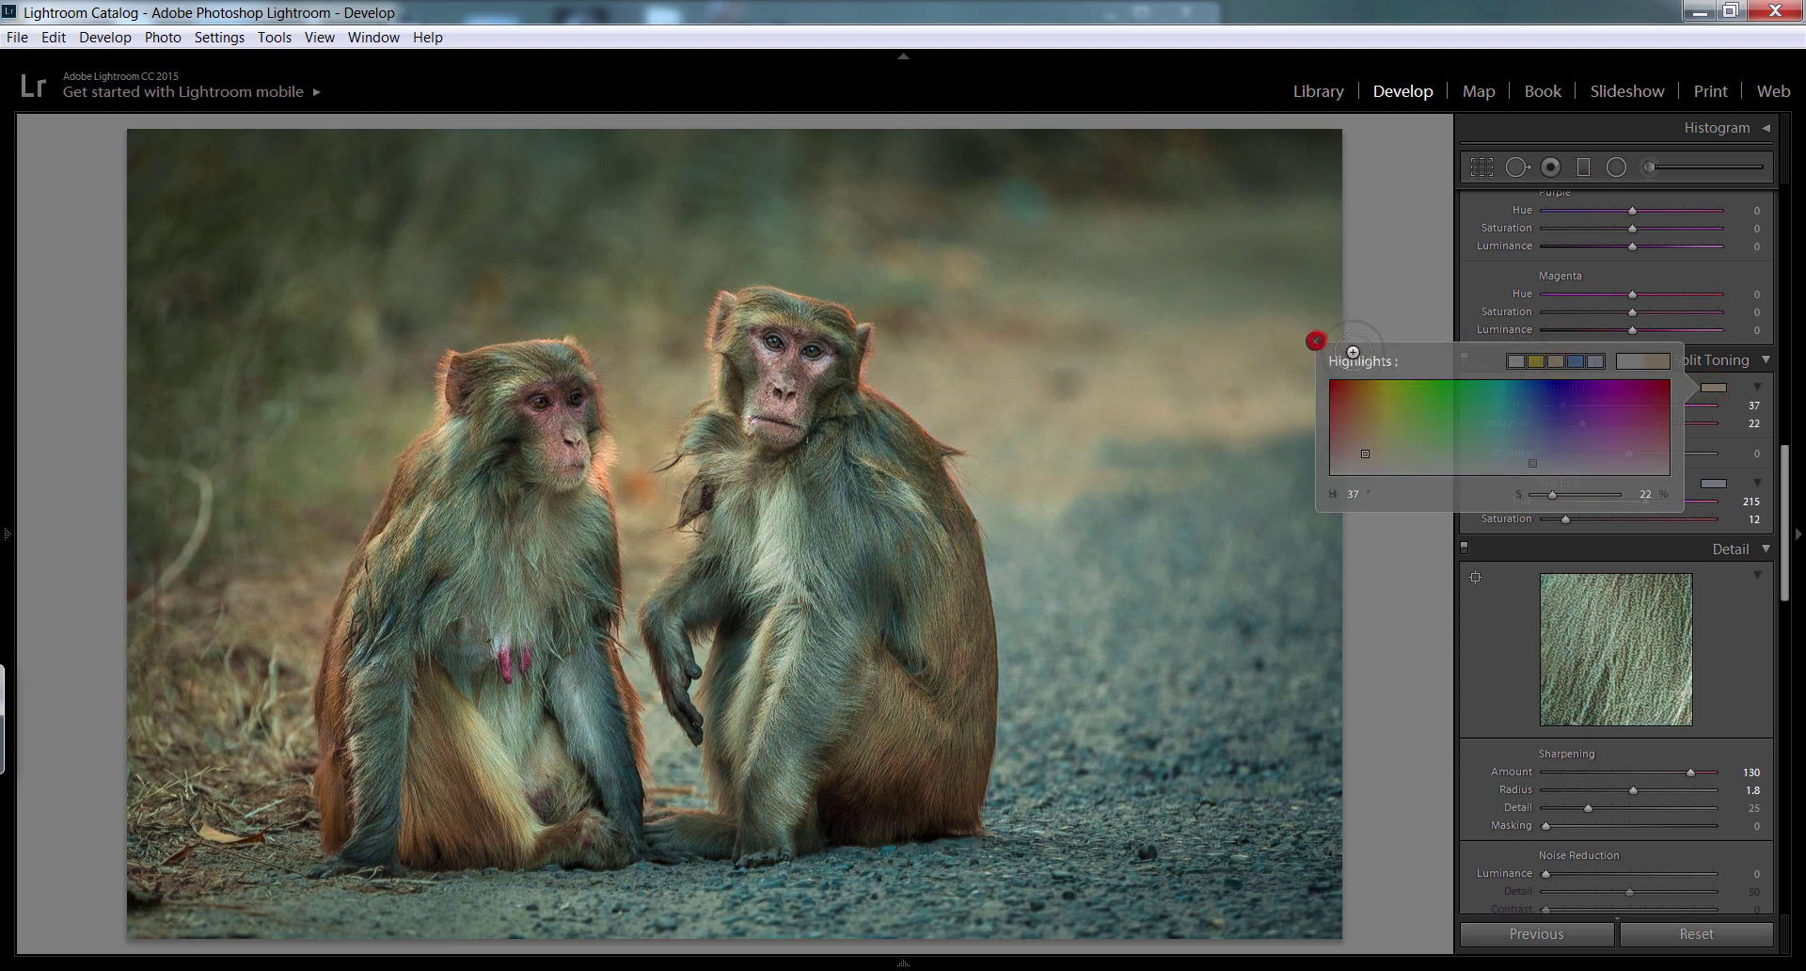
pyautogui.click(1316, 337)
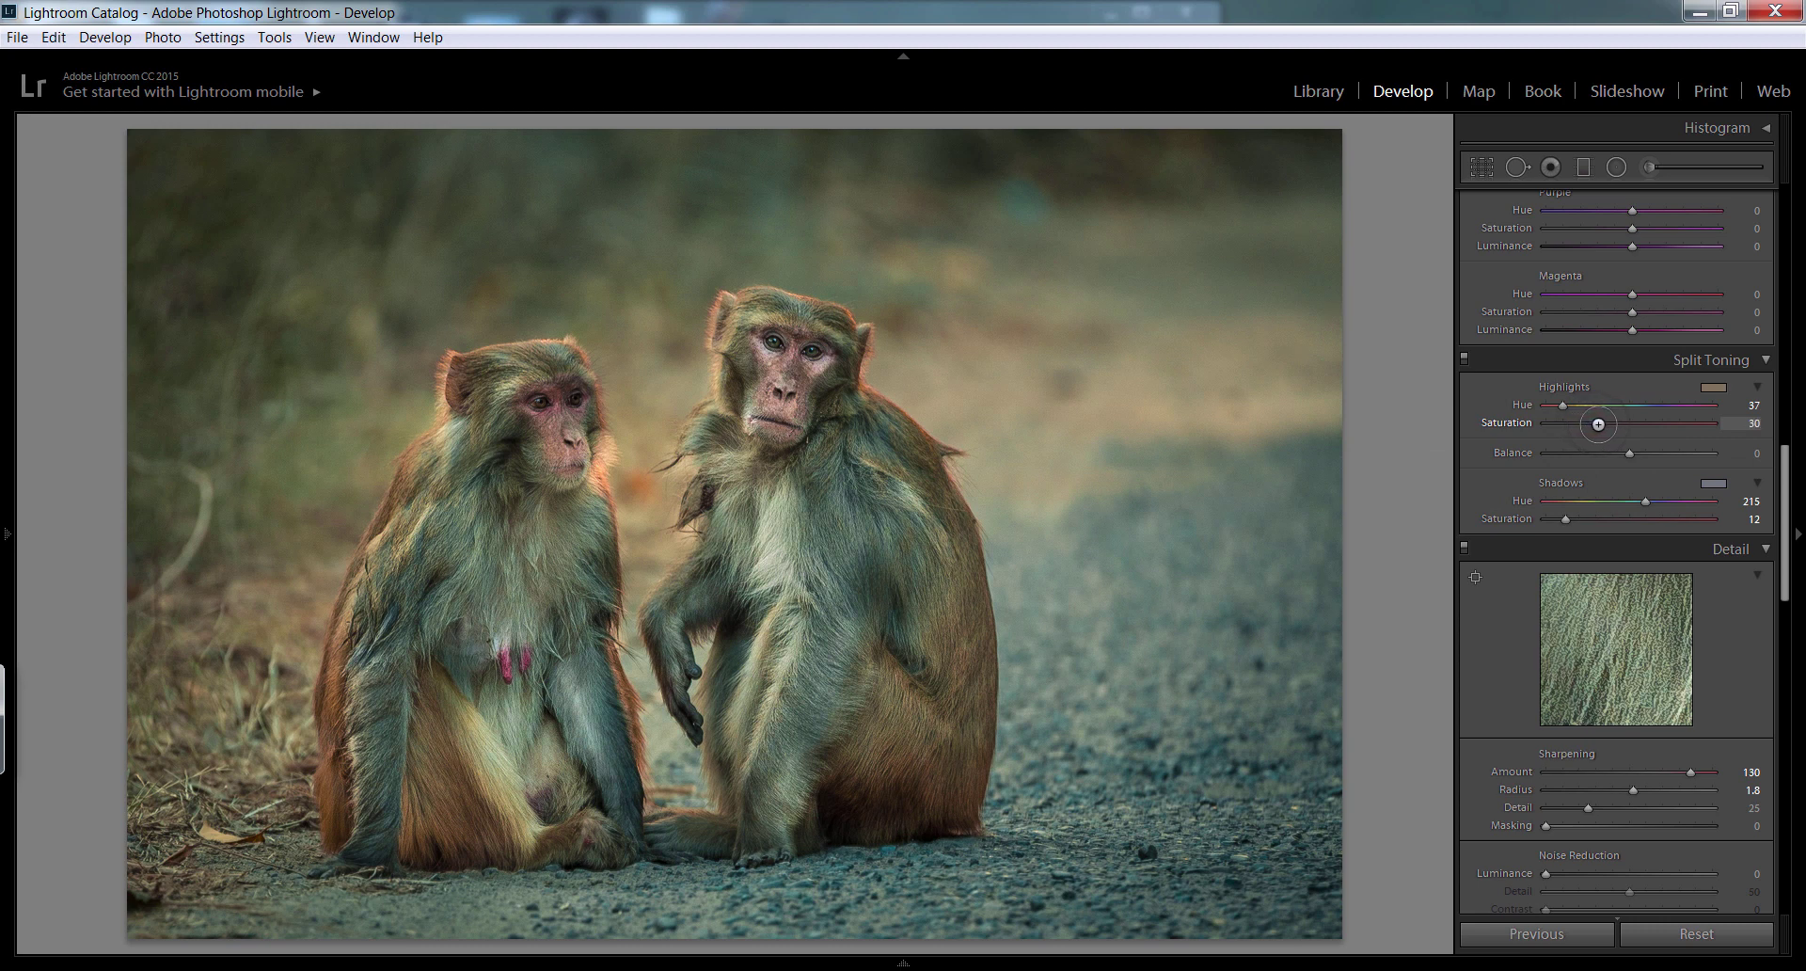
# Test raising and desaturating Red saturation, then reset it to 0.
pyautogui.moveTo(1783, 457); pyautogui.dragTo(1763, 189)
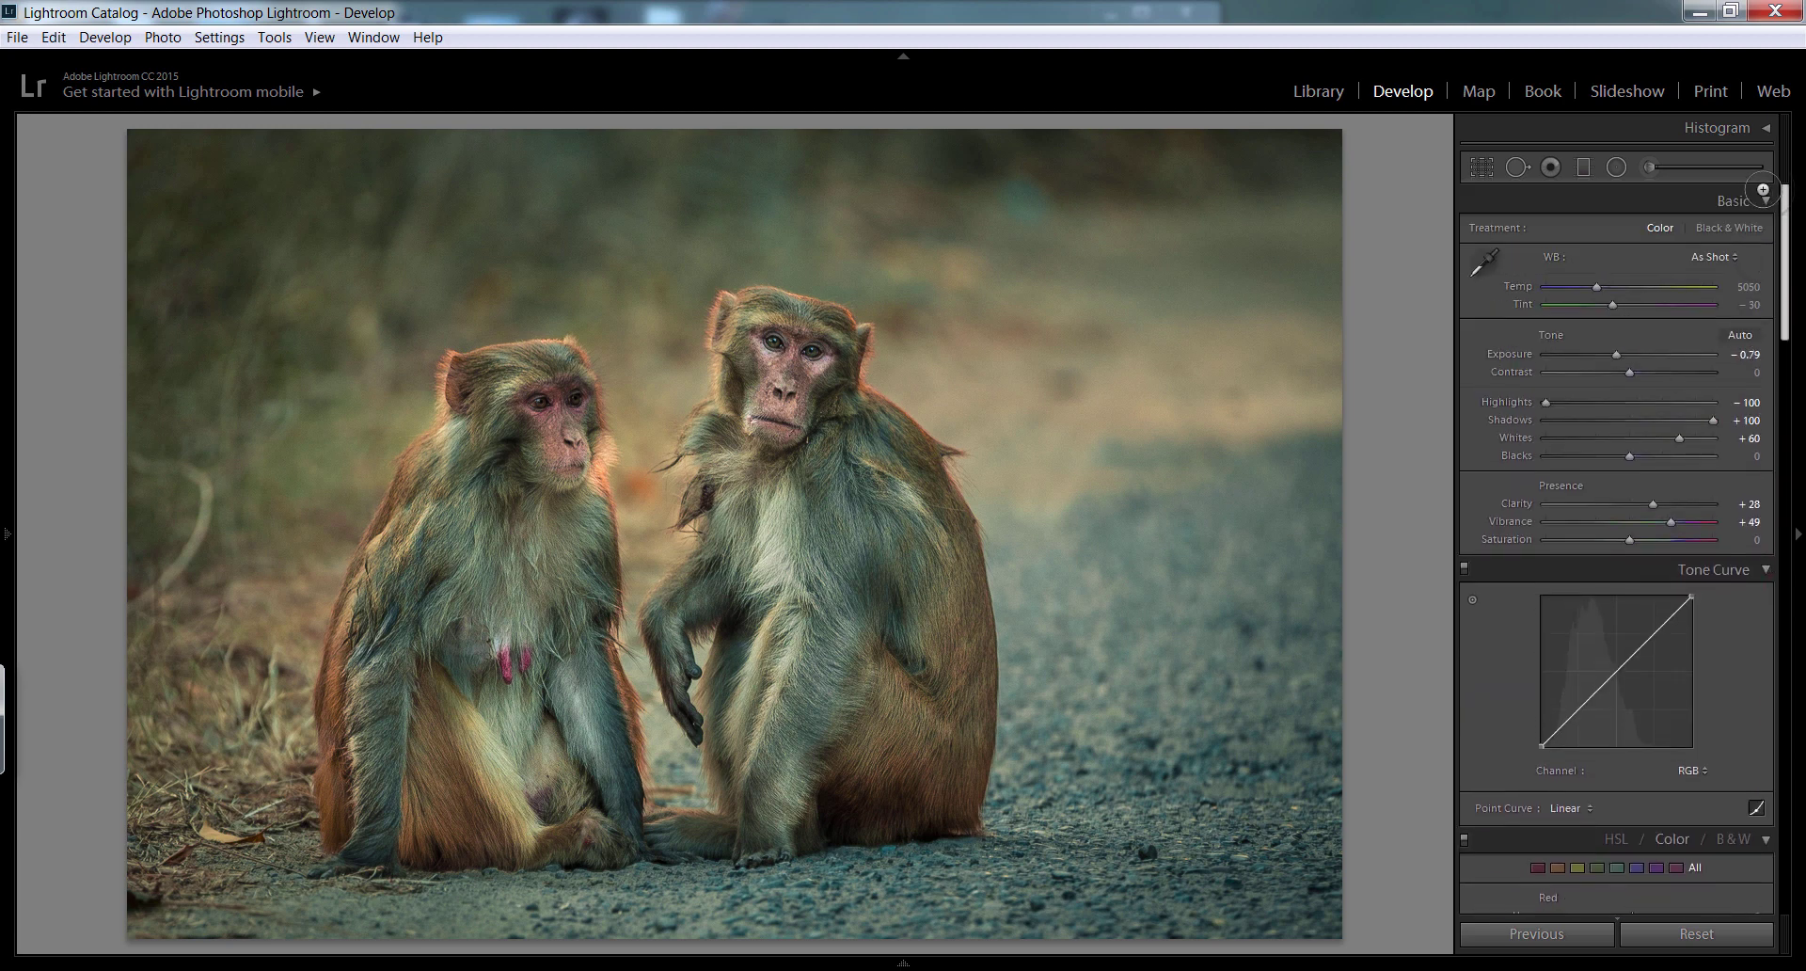
pyautogui.moveTo(1777, 300); pyautogui.dragTo(1772, 405)
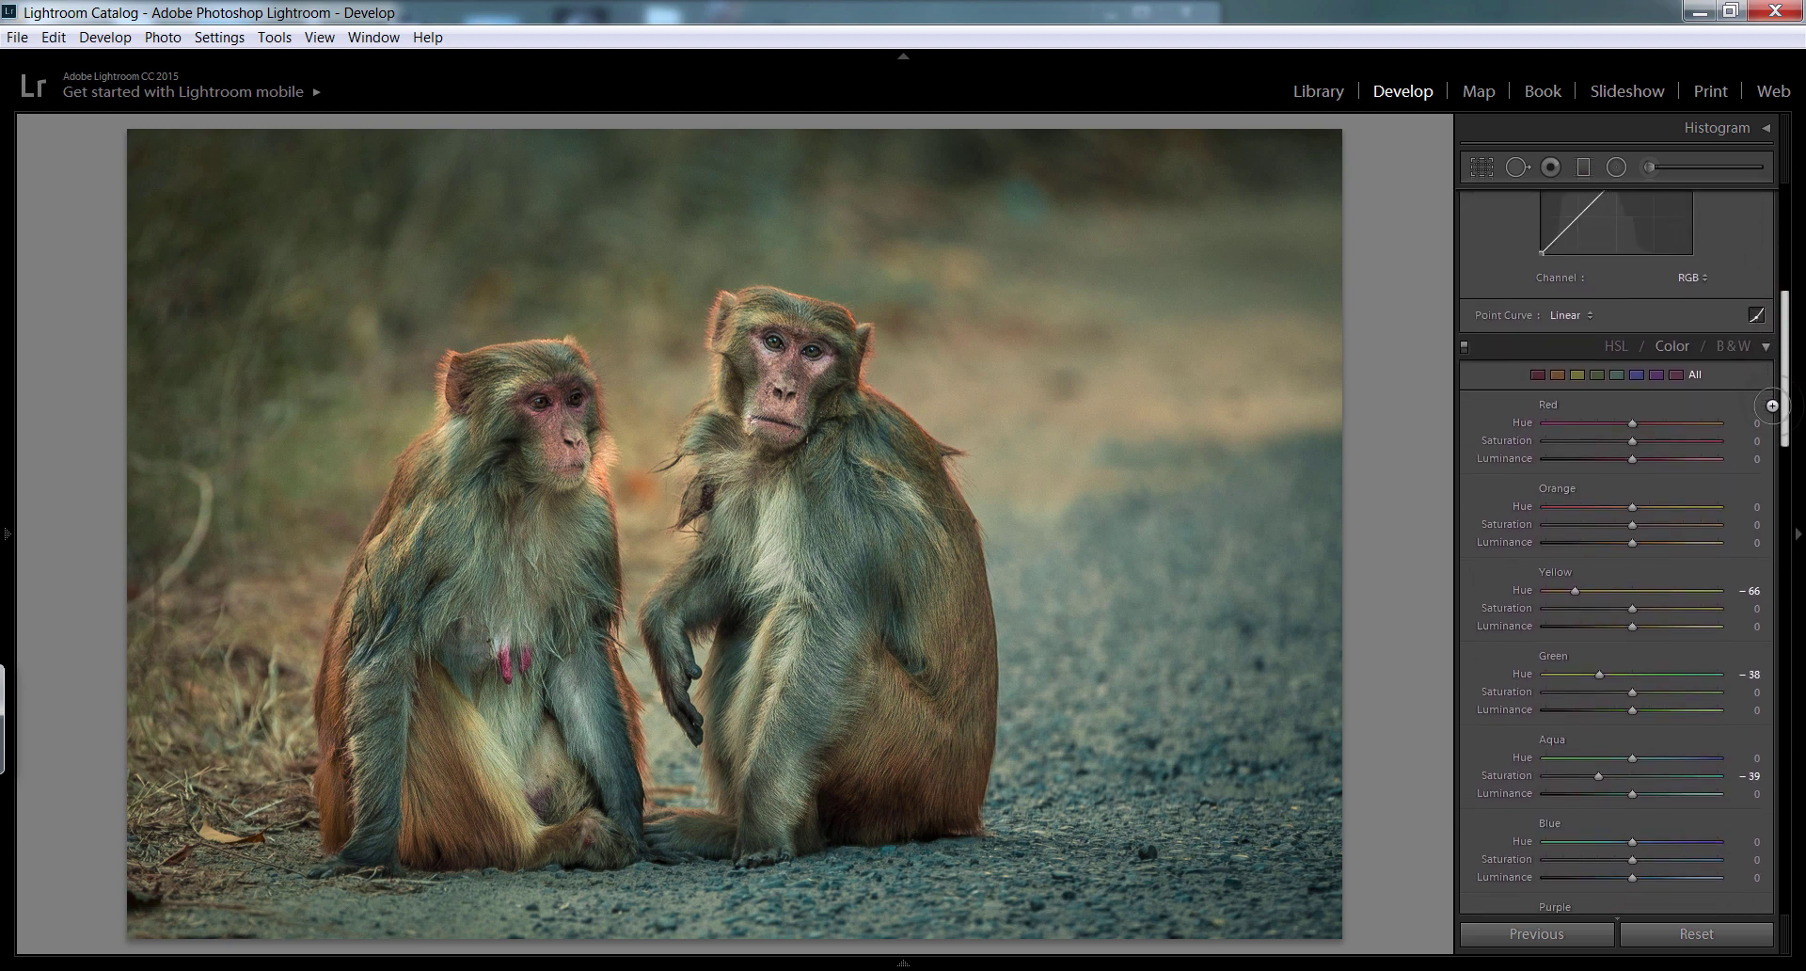
pyautogui.moveTo(1772, 406); pyautogui.dragTo(1772, 404)
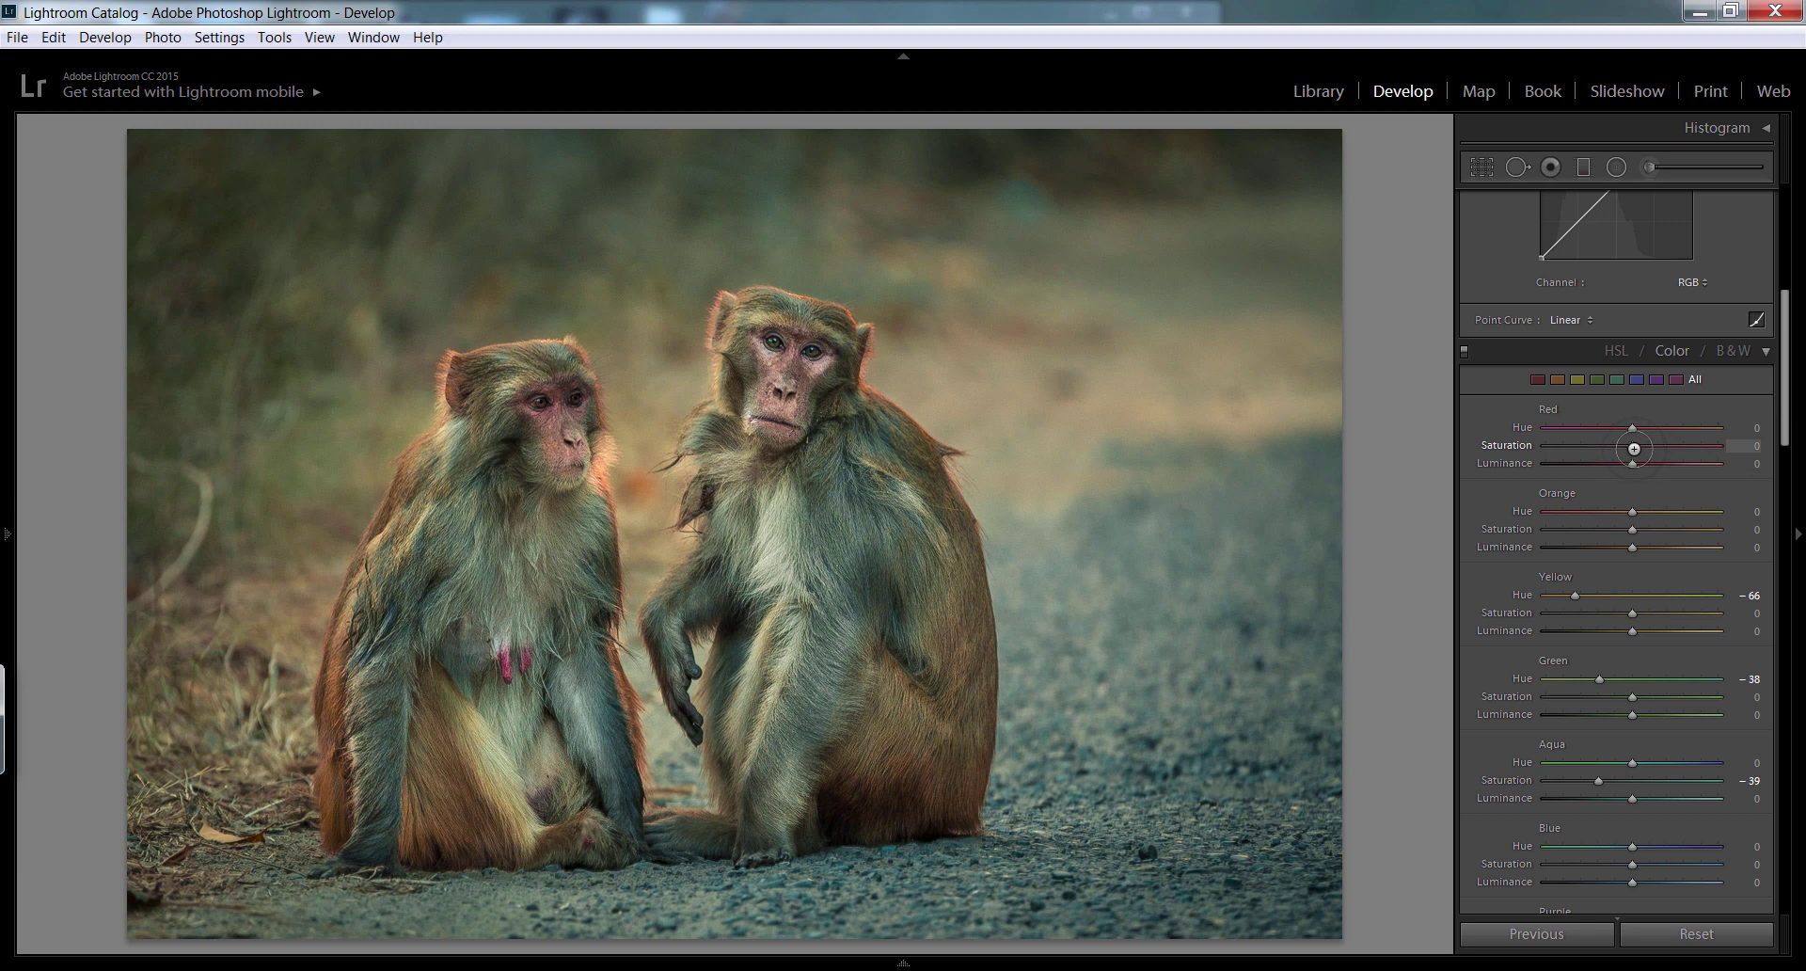
pyautogui.moveTo(1632, 445); pyautogui.dragTo(1651, 445)
pyautogui.moveTo(1688, 443); pyautogui.dragTo(1495, 453)
pyautogui.doubleClick(1508, 446)
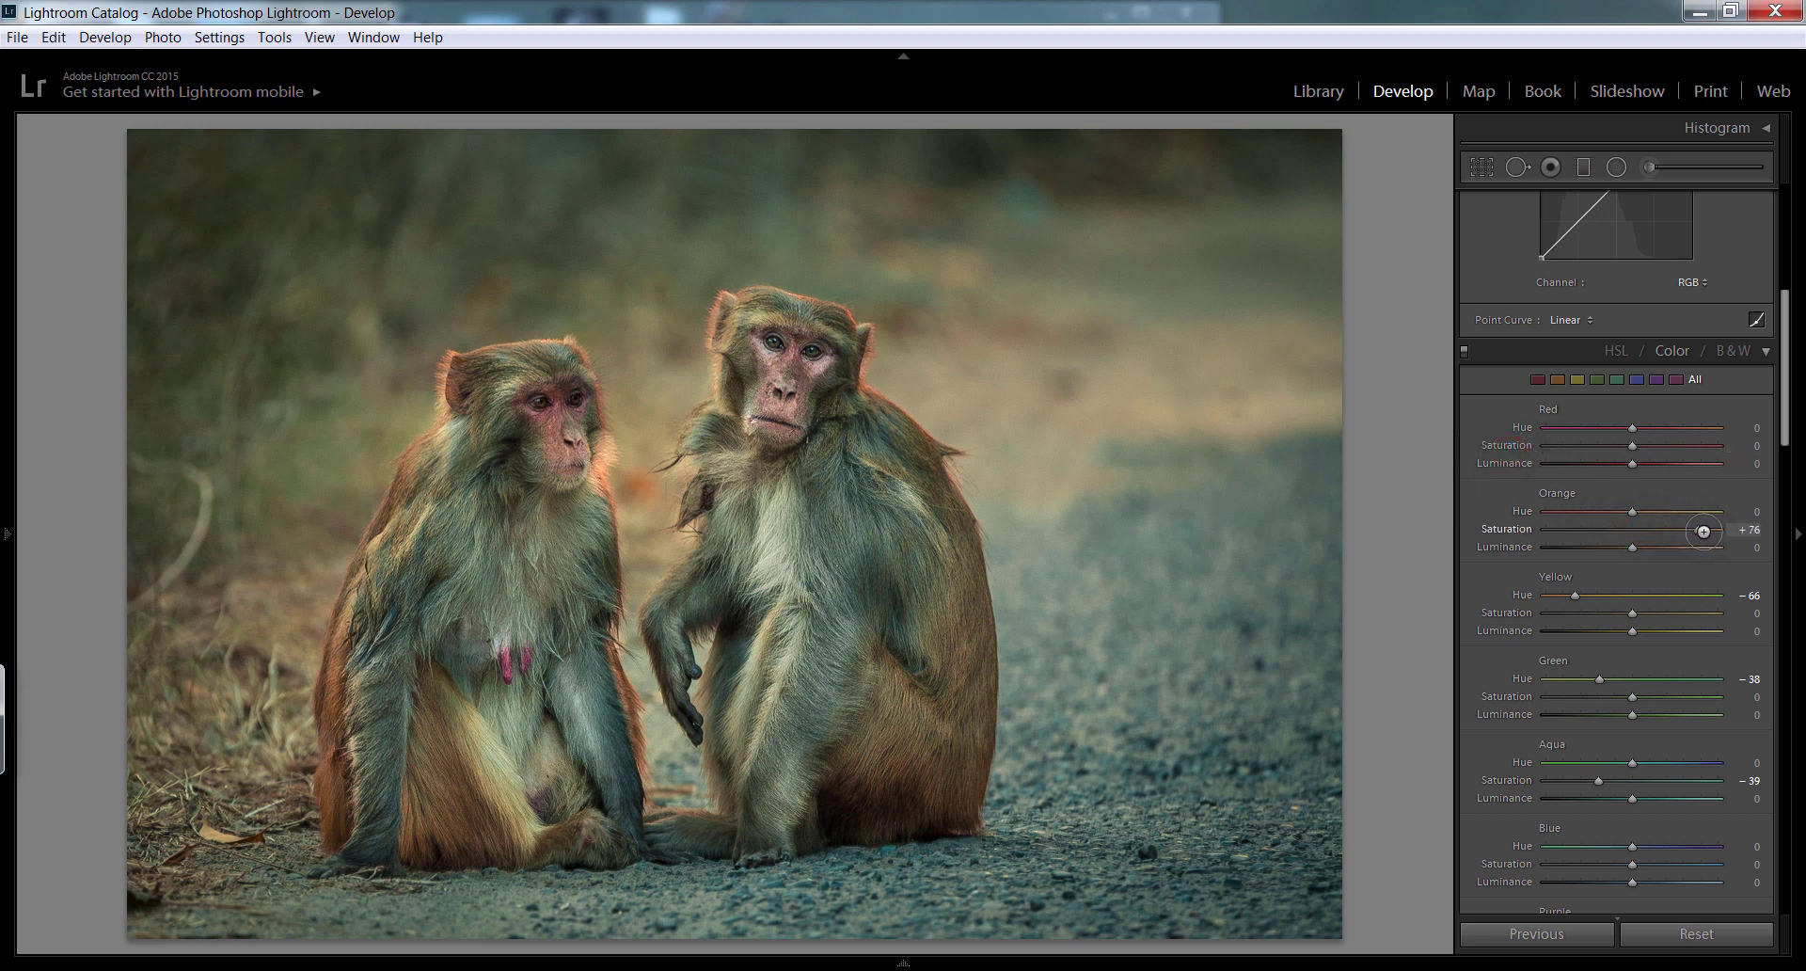
# Boost Orange saturation to +47 and compare the edit against the original.
pyautogui.moveTo(1703, 531)
pyautogui.mouseDown()
pyautogui.moveTo(1749, 531)
pyautogui.moveTo(1674, 532)
pyautogui.mouseUp()
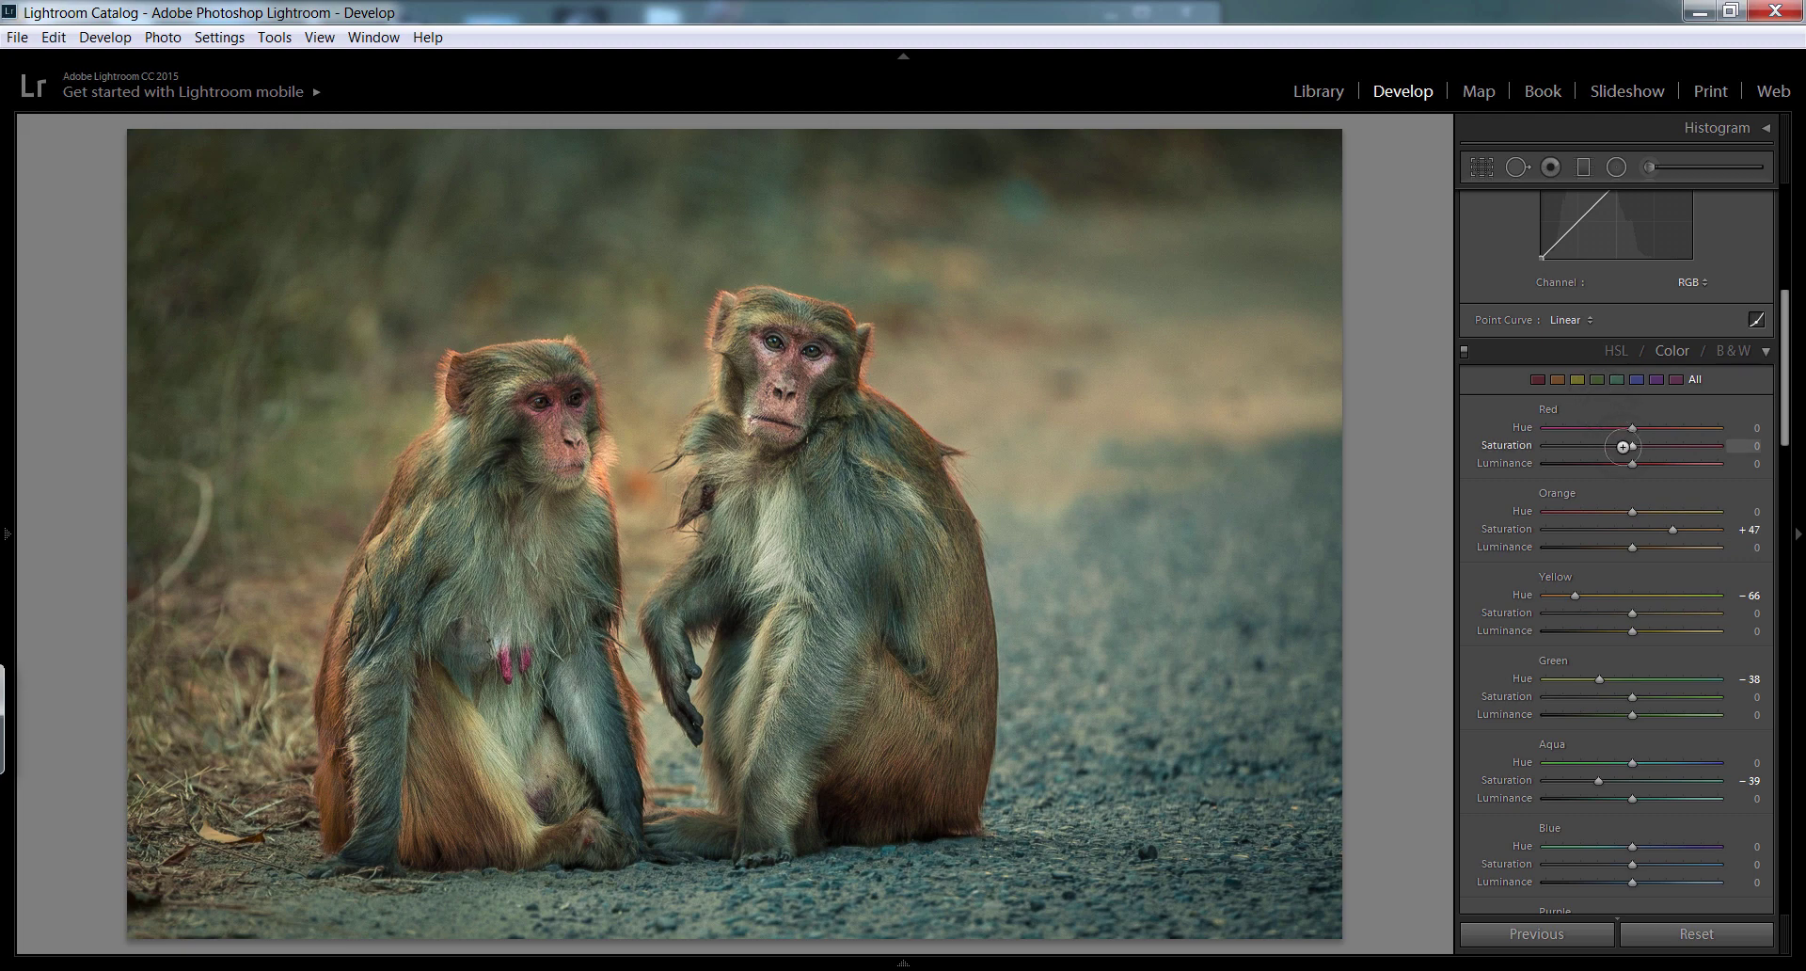
pyautogui.press('\\')
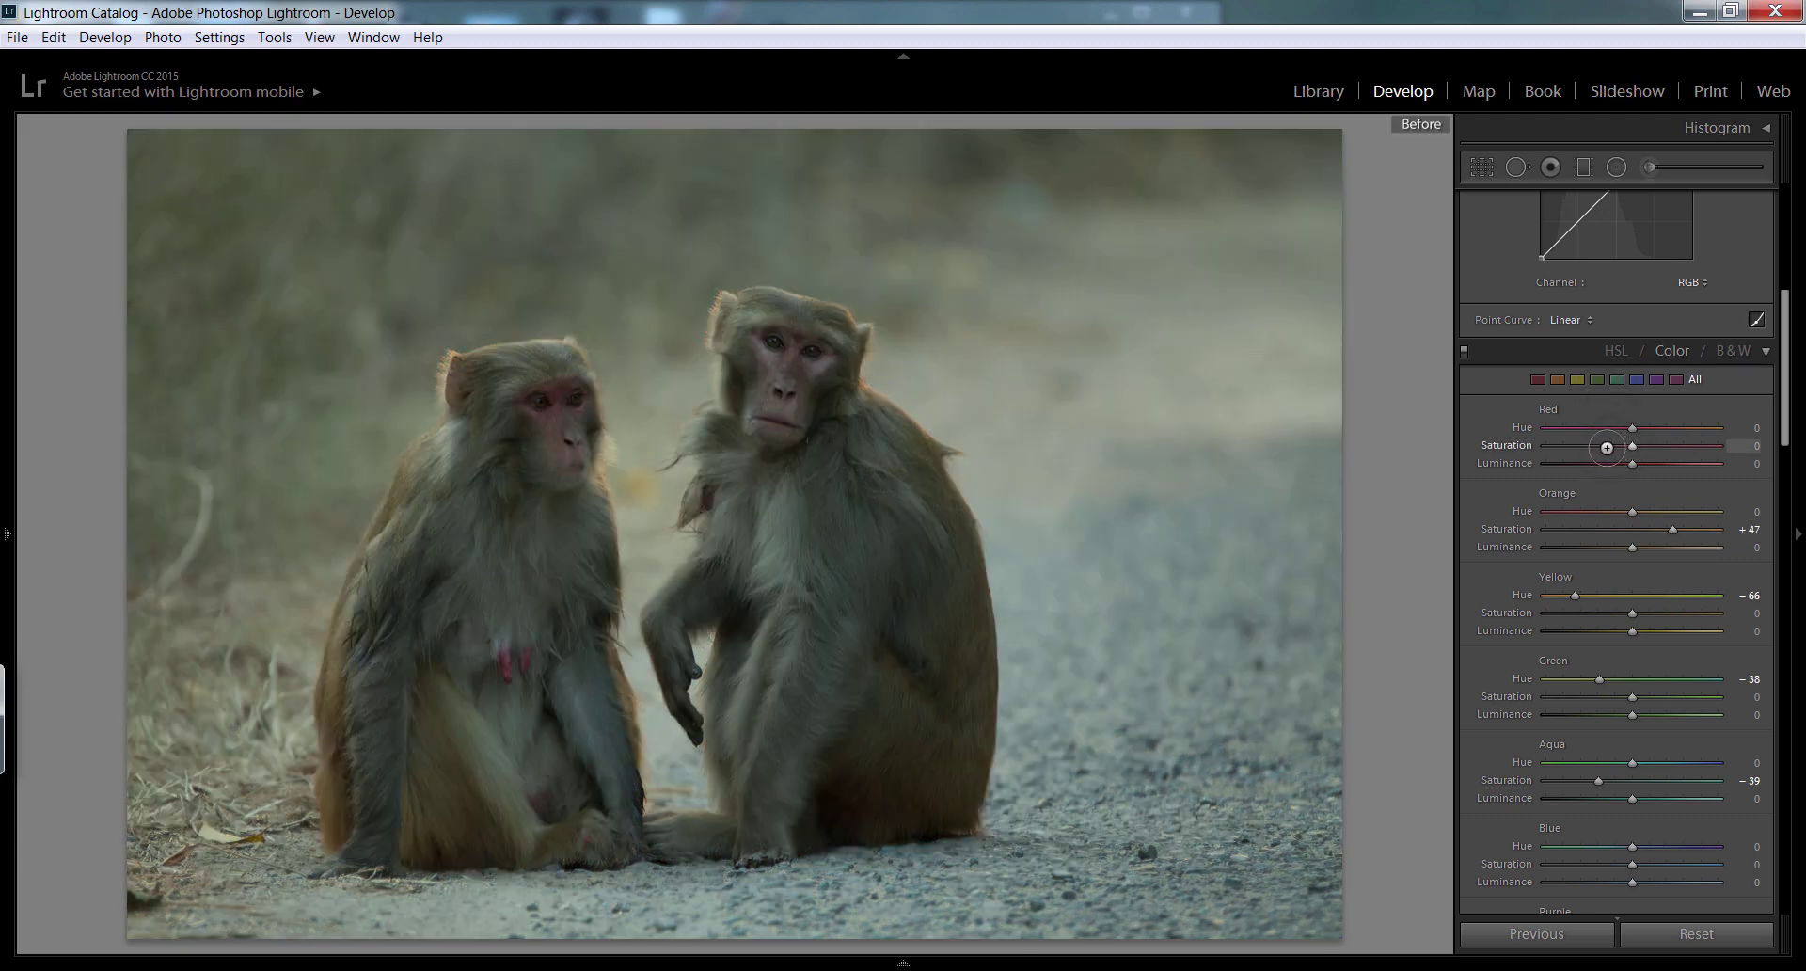
pyautogui.press('\\')
pyautogui.press('\\')
pyautogui.press('\\')
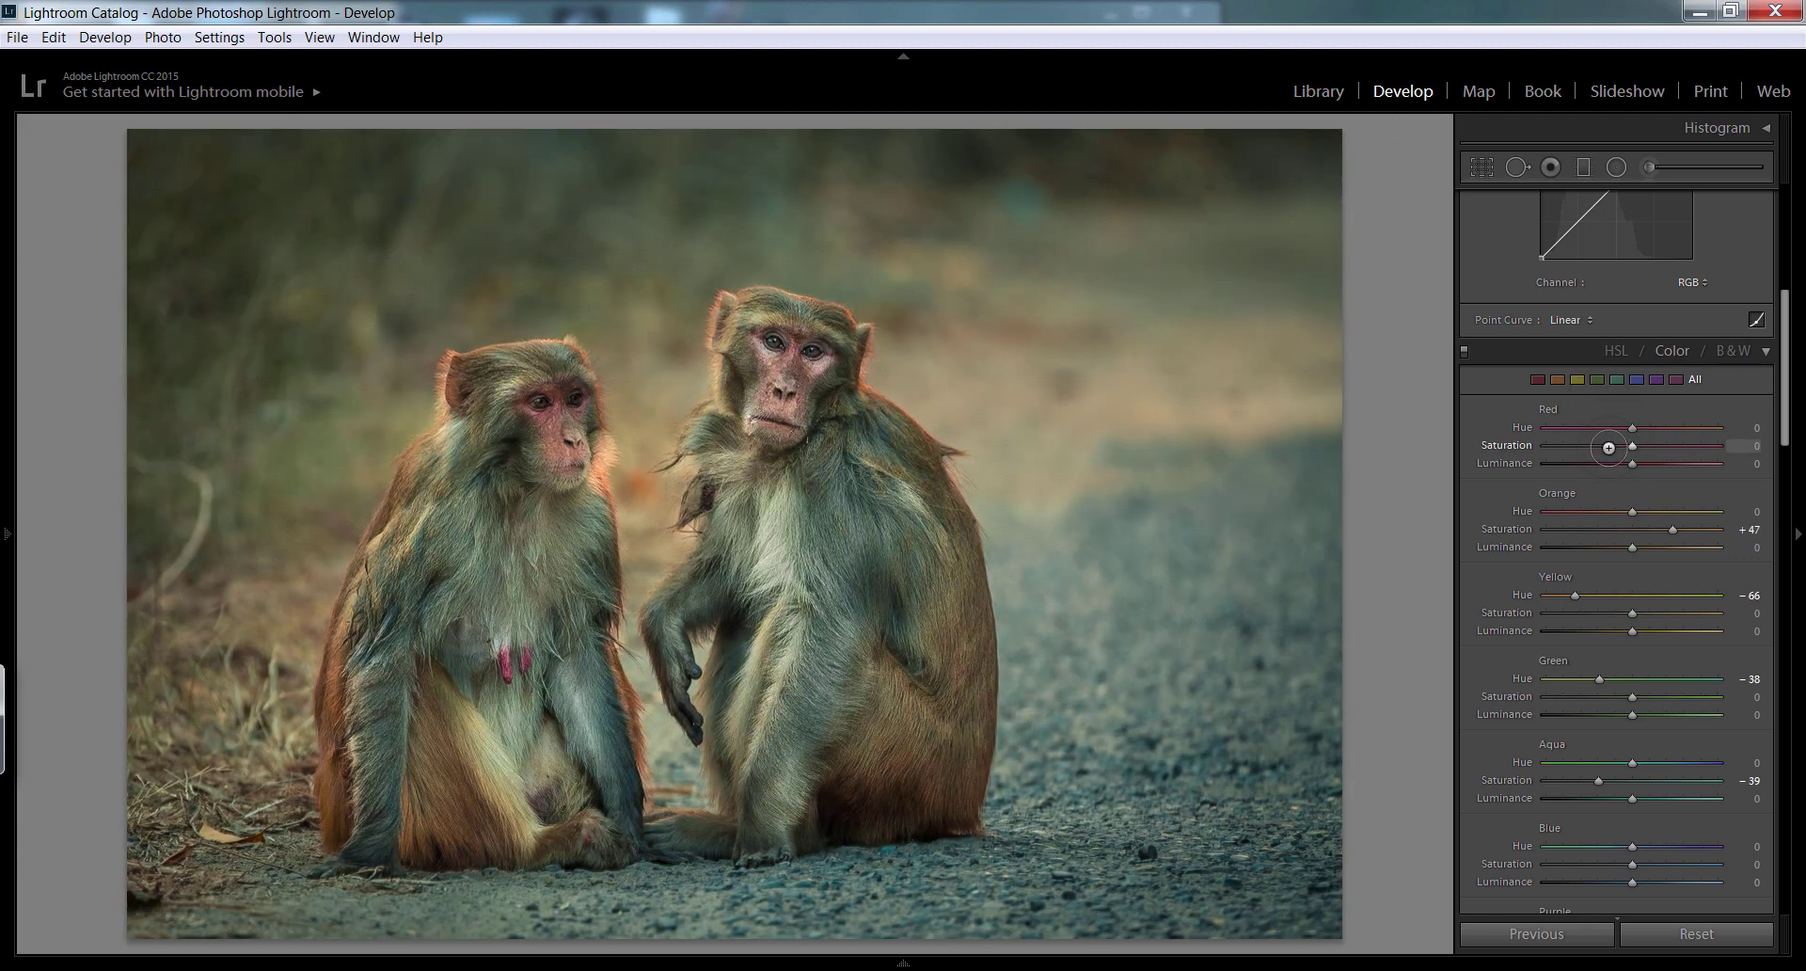
pyautogui.press('\\')
pyautogui.press('\\')
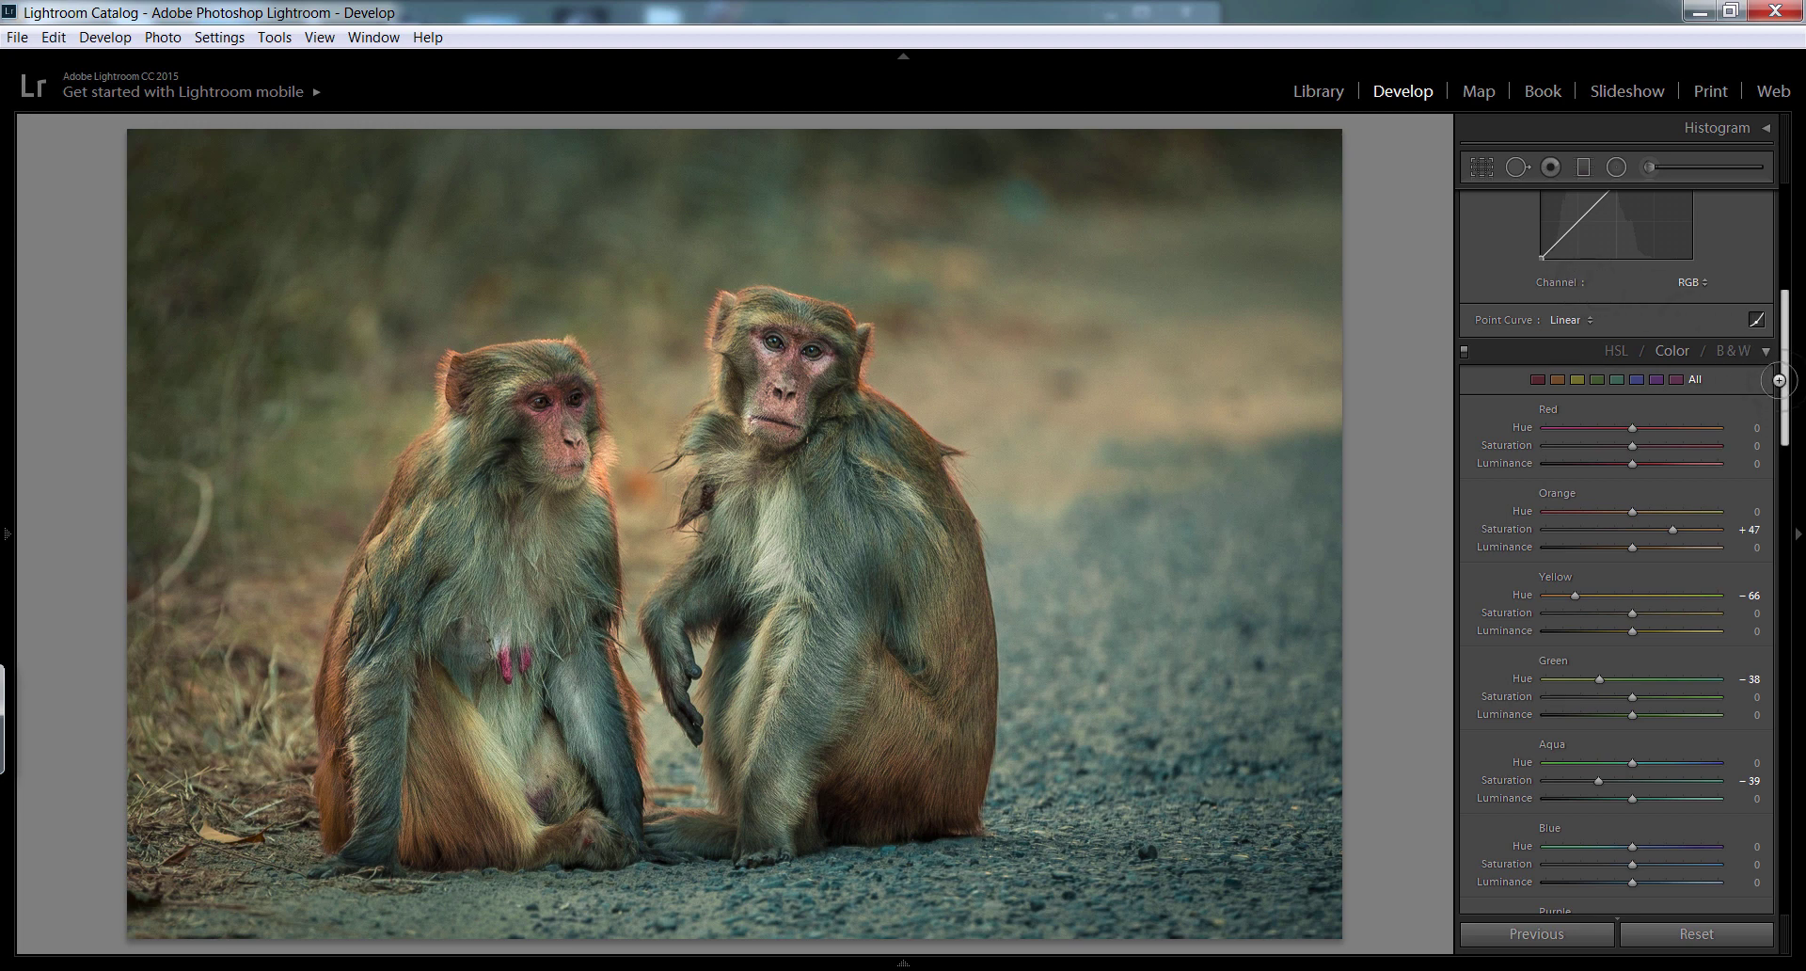
pyautogui.scroll(5, 1784, 379)
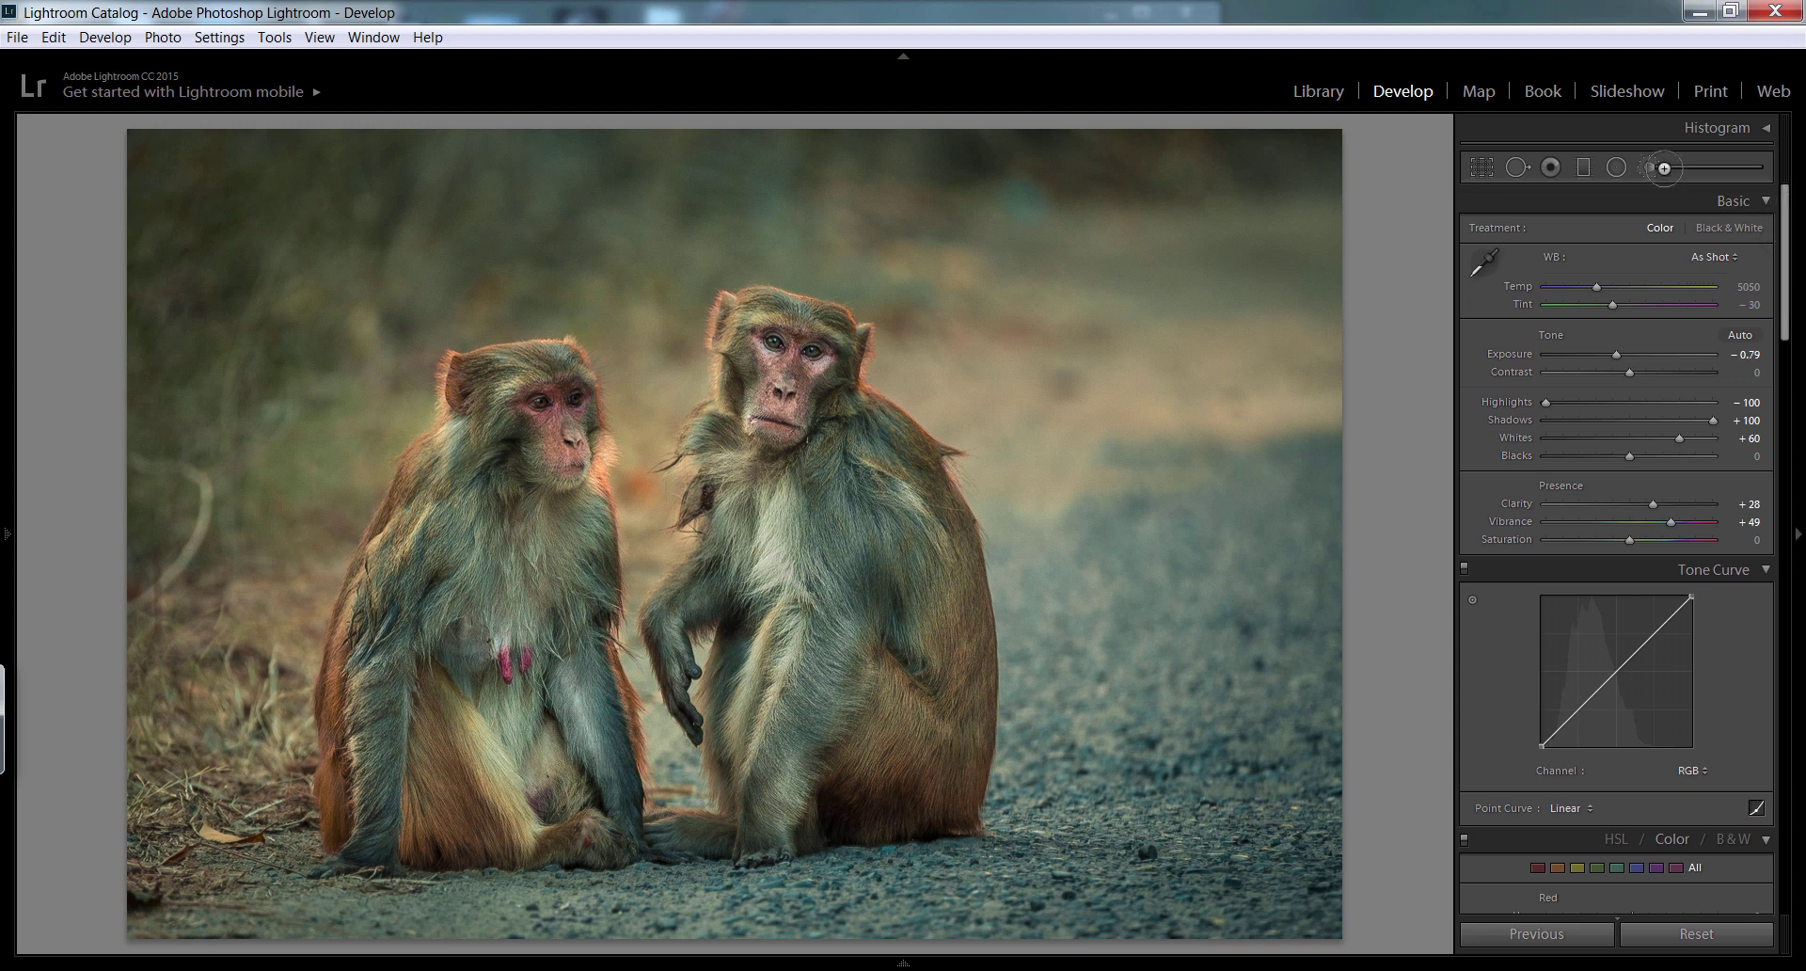
# Start a brush adjustment with exposure reset to 0 and raised clarity, painting both monkeys' faces.
pyautogui.click(1651, 169)
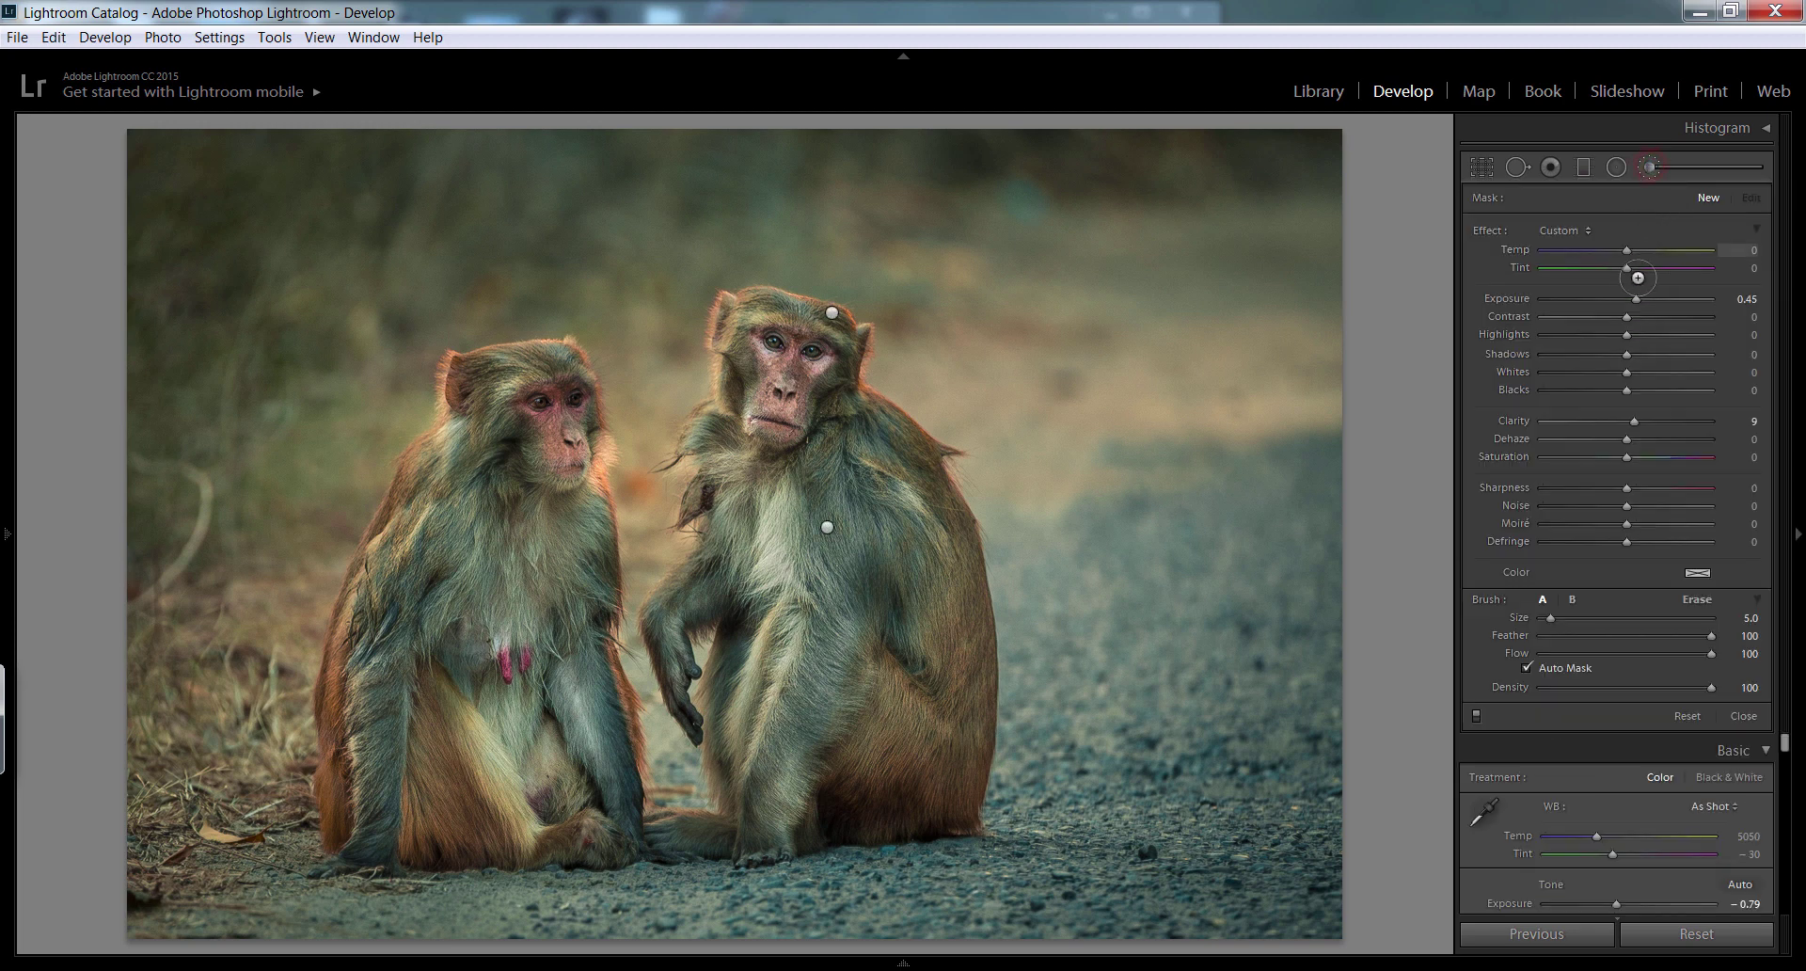
pyautogui.doubleClick(1507, 299)
pyautogui.moveTo(1599, 421); pyautogui.dragTo(1649, 421)
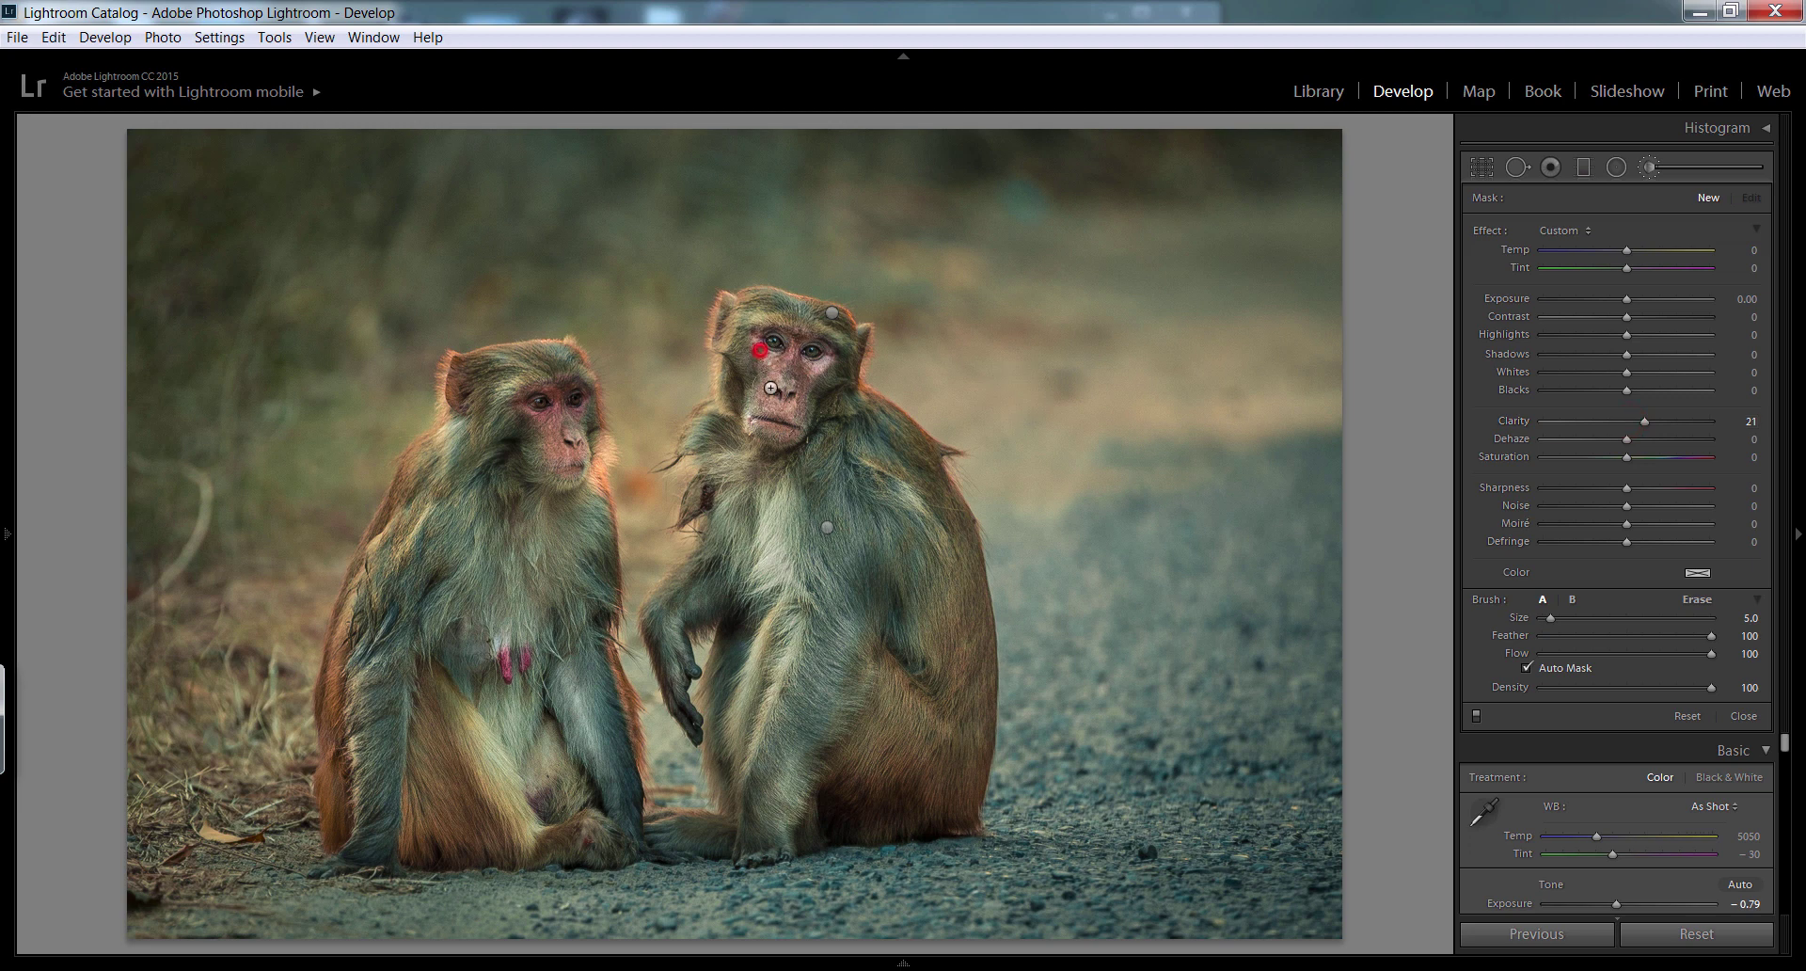
pyautogui.moveTo(770, 387); pyautogui.dragTo(763, 415)
pyautogui.moveTo(565, 438); pyautogui.dragTo(573, 474)
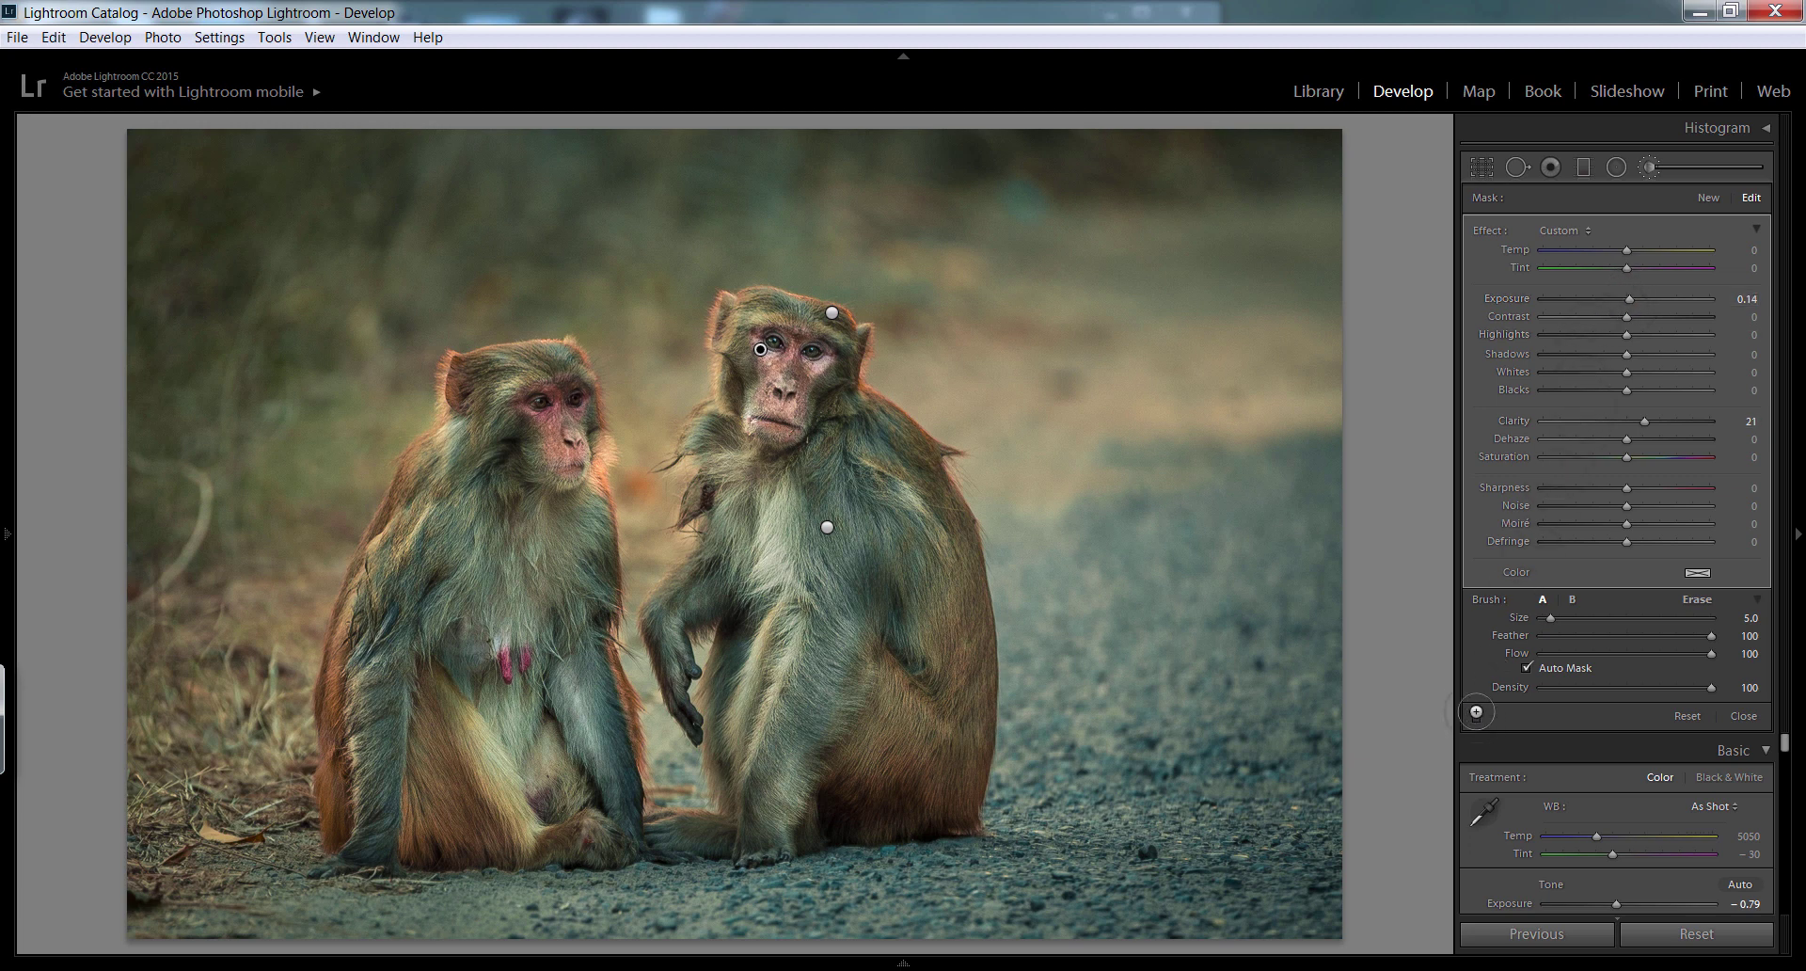
pyautogui.press('Escape')
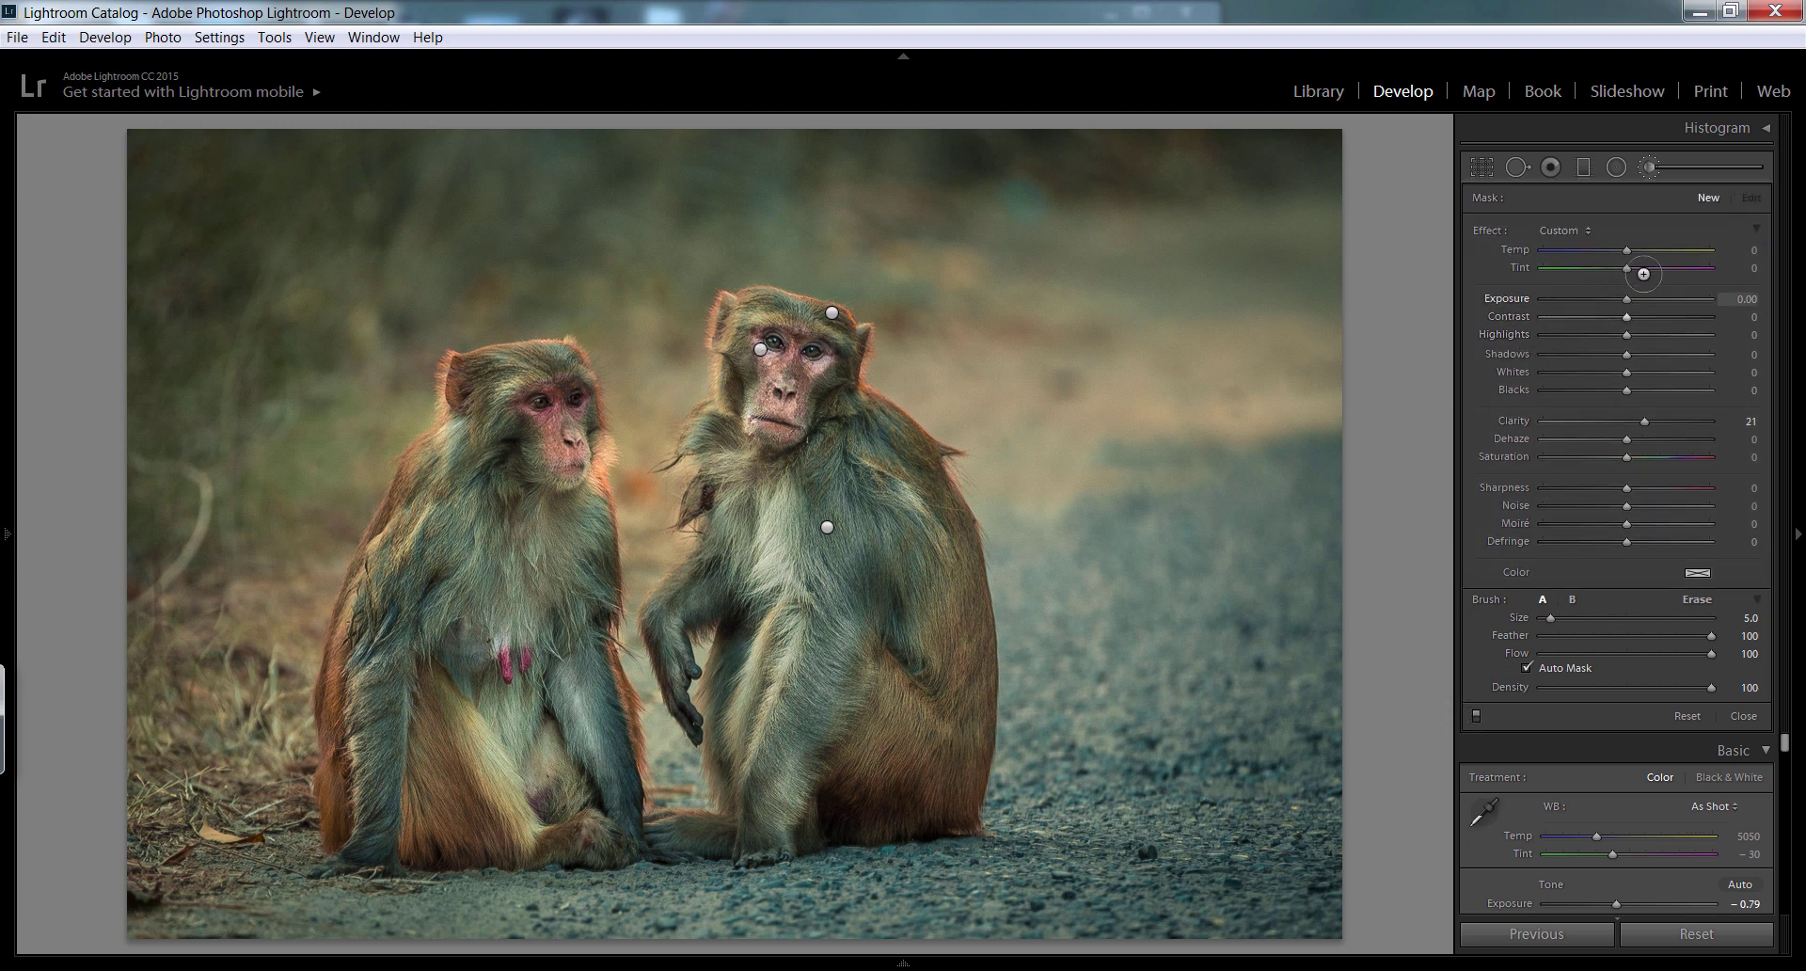
# Brush a brightened area around the left monkey's eye and brow.
pyautogui.moveTo(536, 405); pyautogui.dragTo(552, 414)
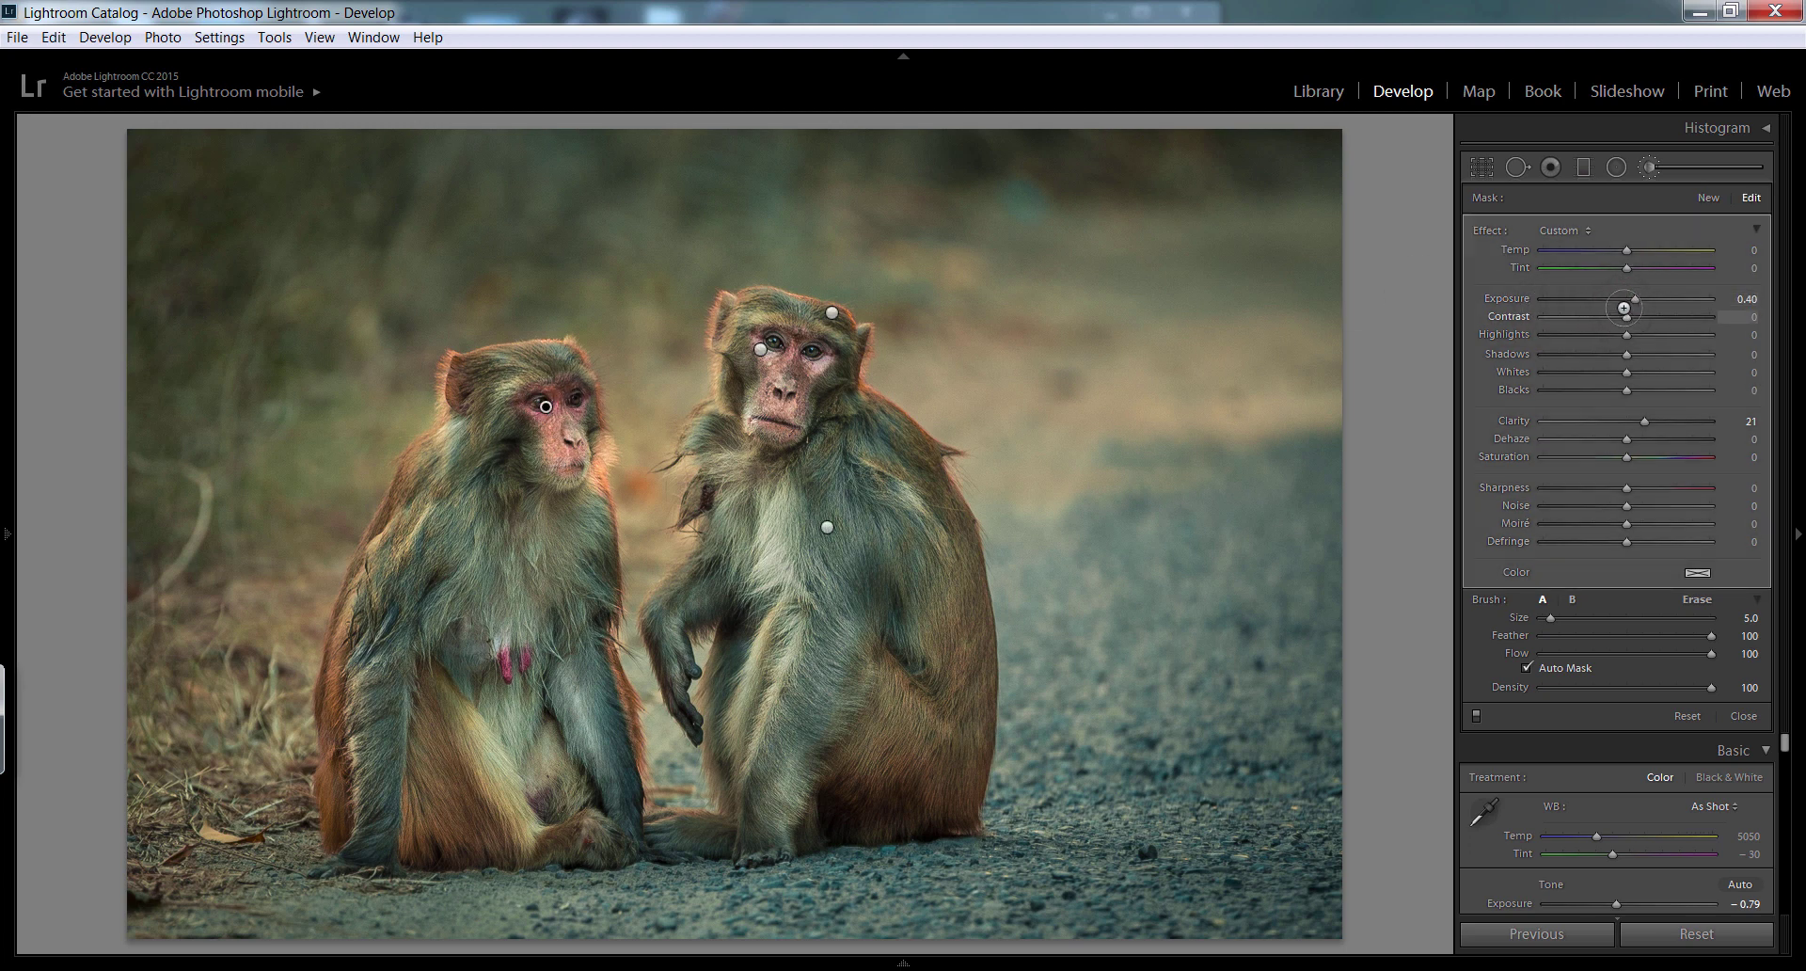
pyautogui.moveTo(1627, 298); pyautogui.dragTo(1637, 296)
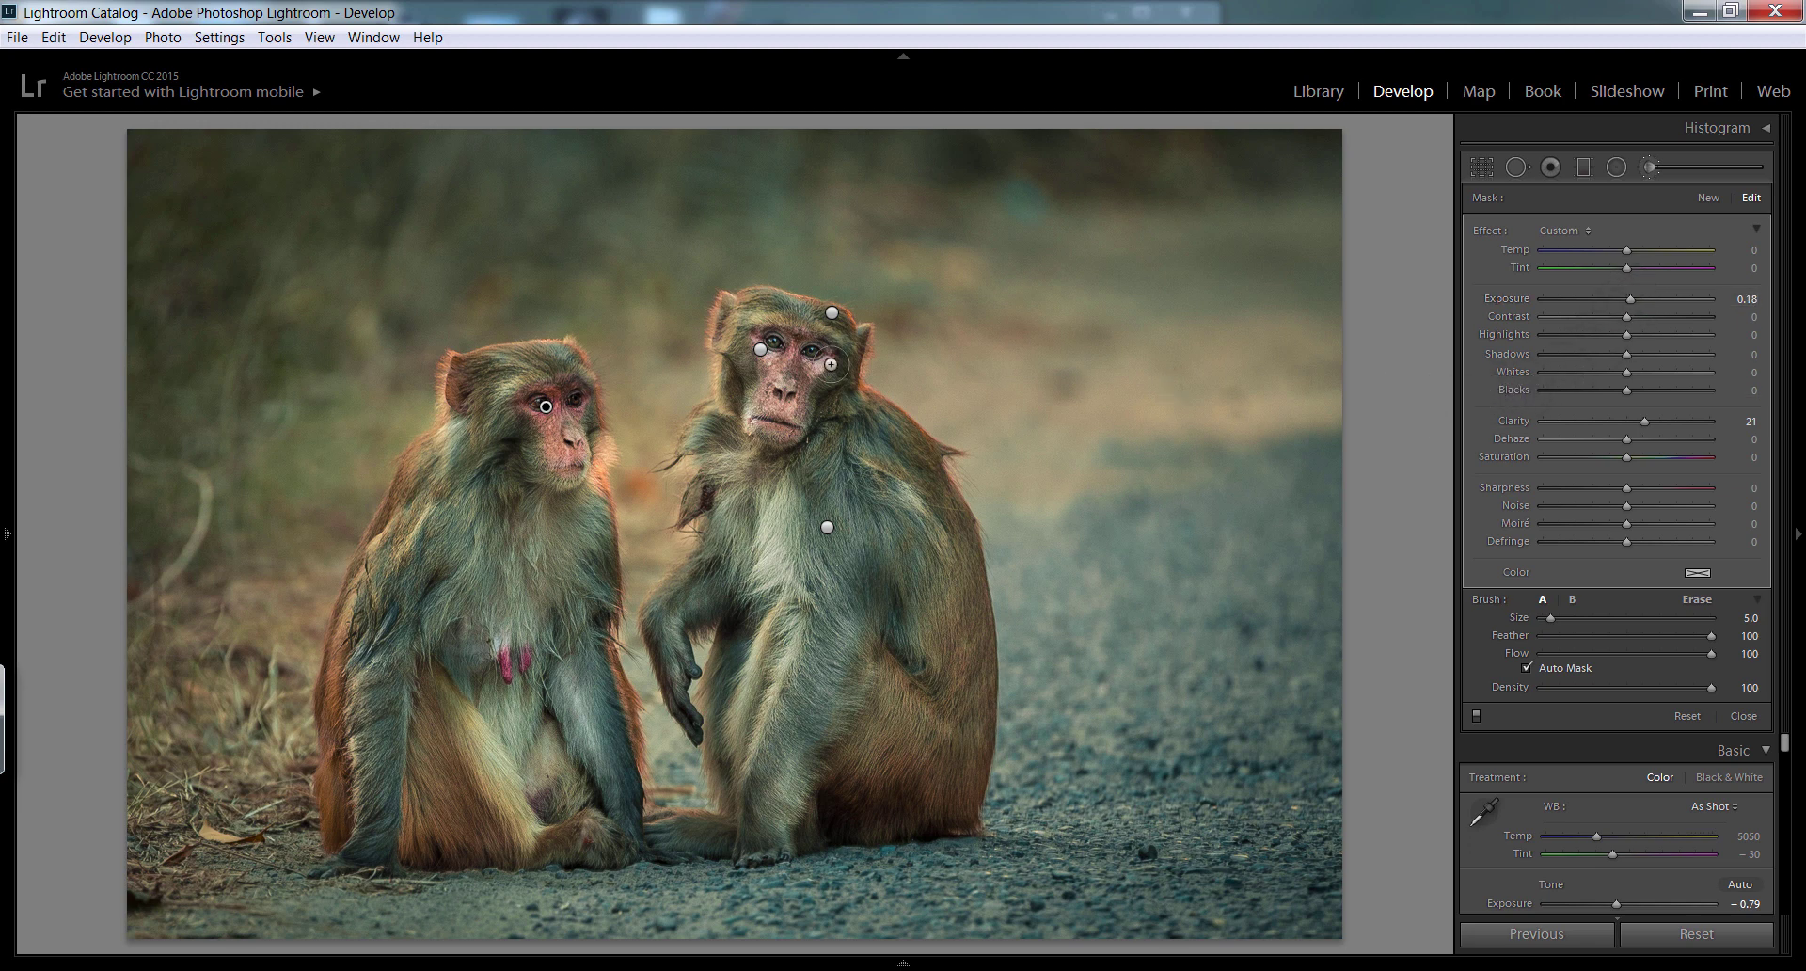
pyautogui.moveTo(577, 383); pyautogui.dragTo(571, 410)
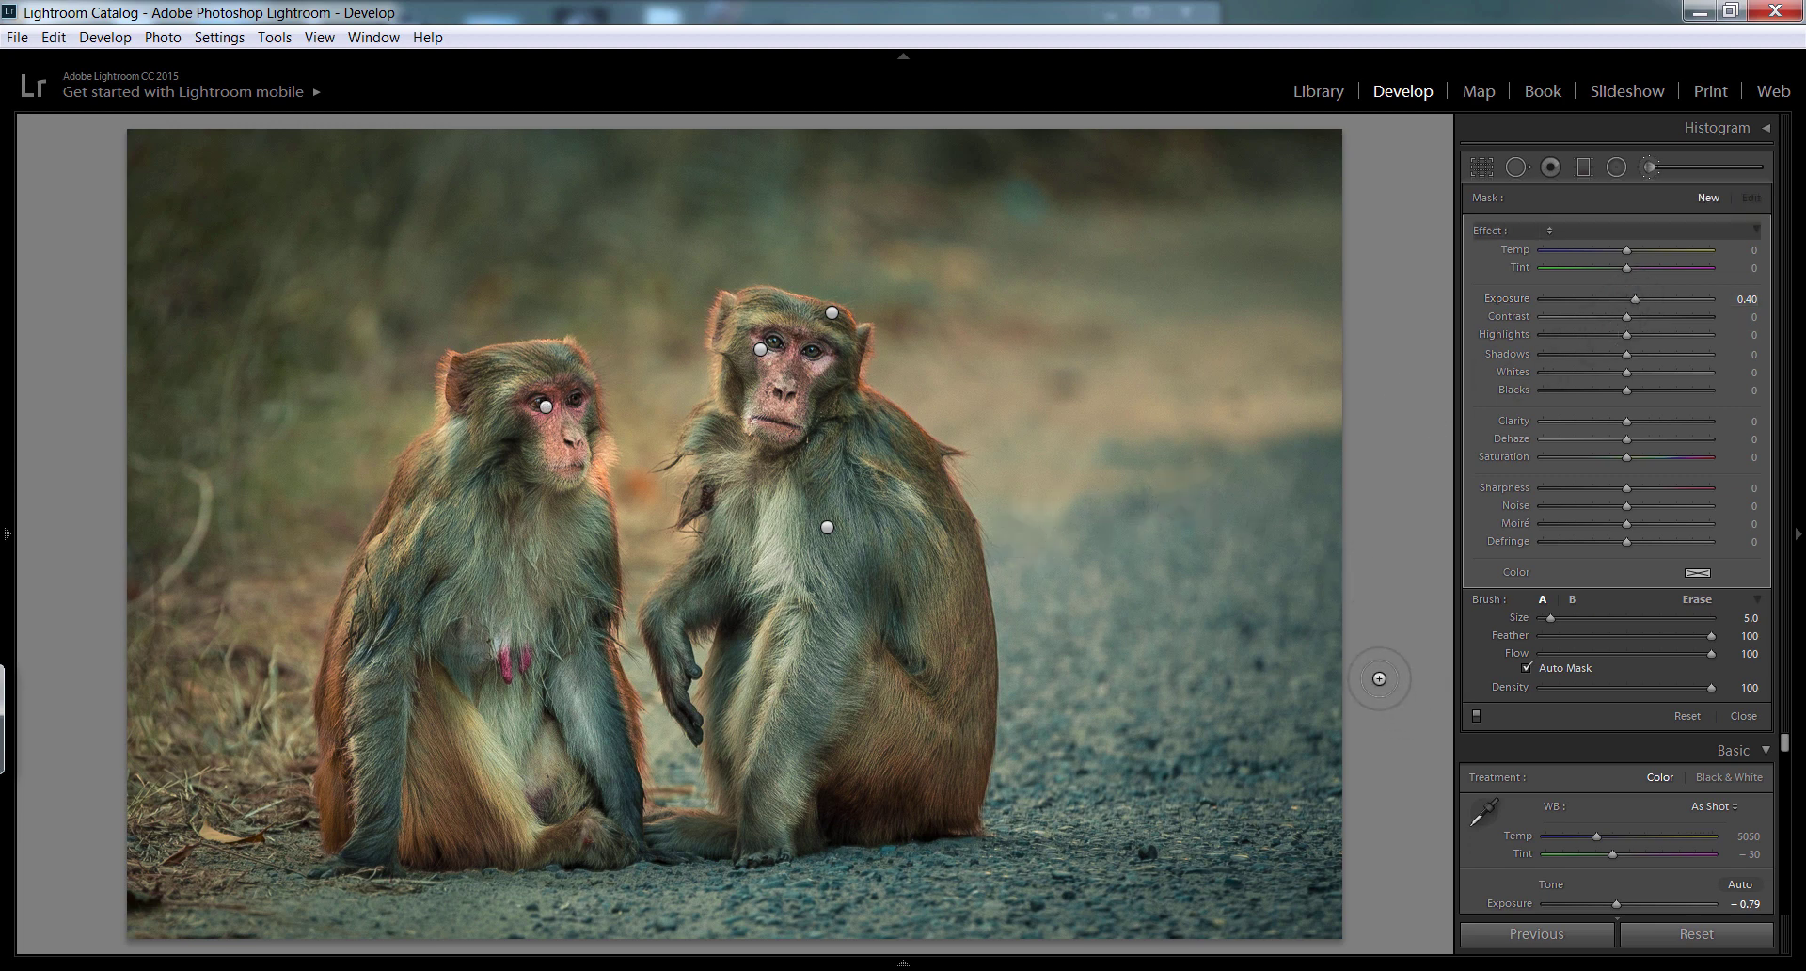
pyautogui.press('Return')
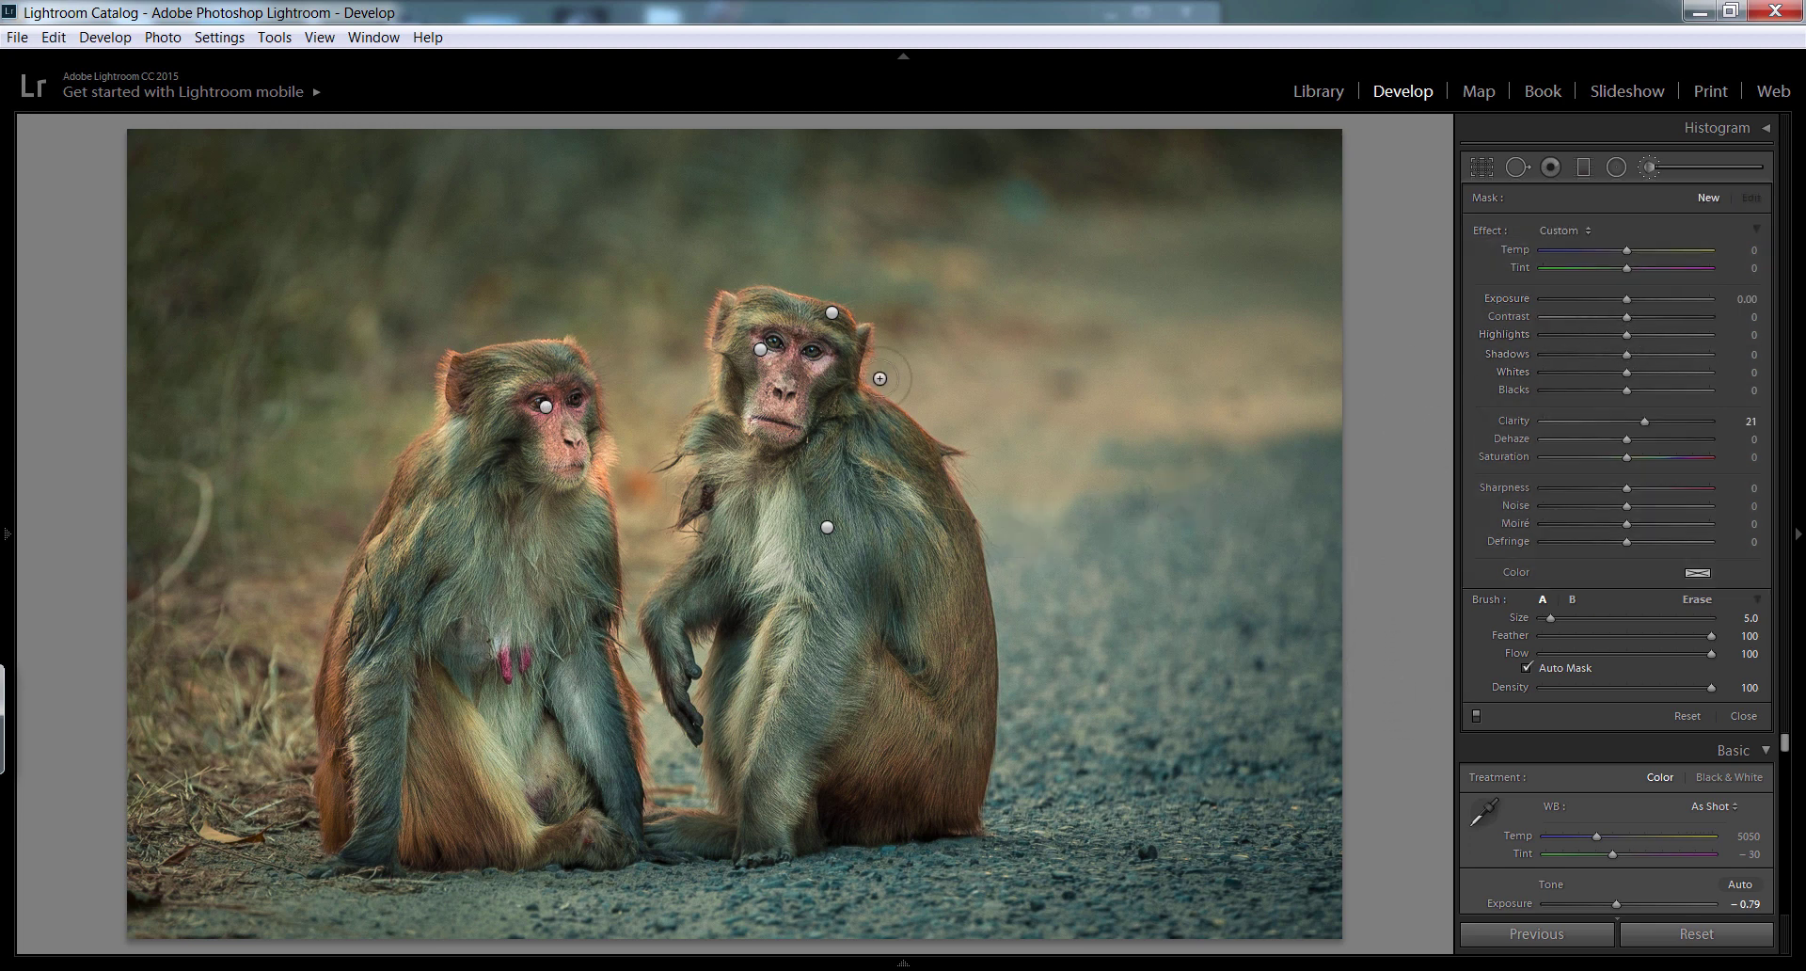
# Paint a new +0.36 exposure brush area over both monkeys' fur and the right monkey's head.
pyautogui.moveTo(1626, 298); pyautogui.dragTo(1634, 298)
pyautogui.moveTo(395, 553); pyautogui.dragTo(359, 649)
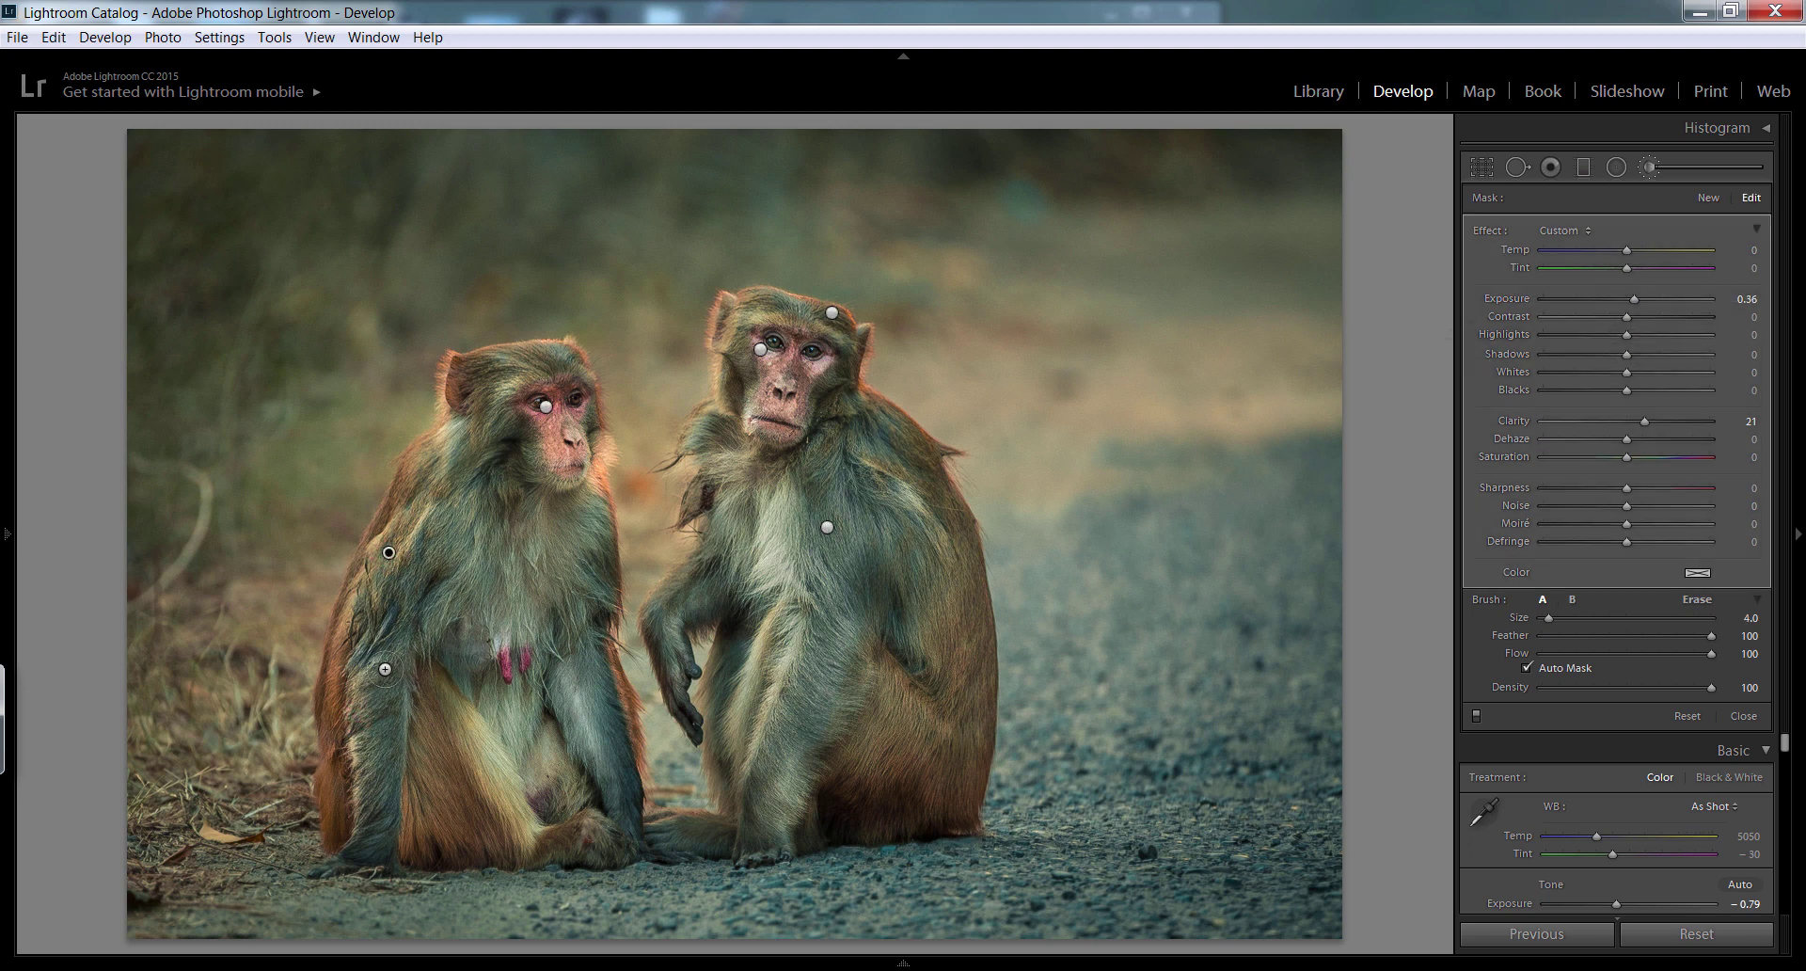
pyautogui.moveTo(565, 649); pyautogui.dragTo(603, 762)
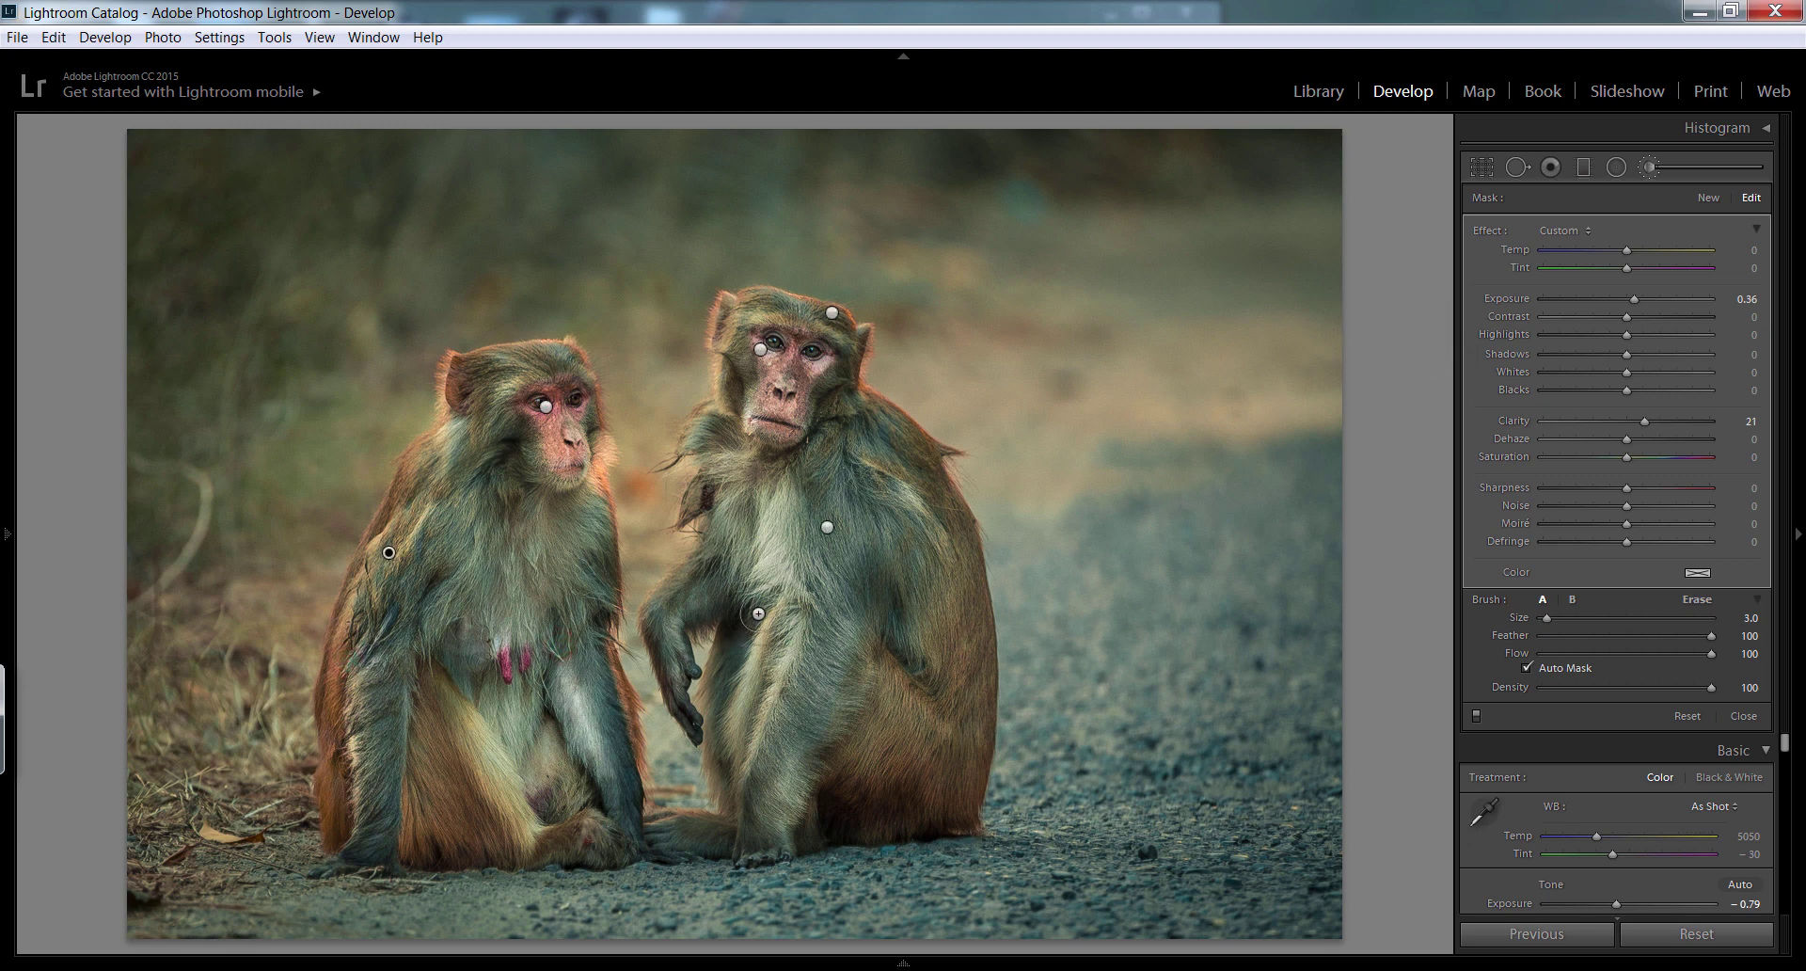
pyautogui.moveTo(800, 611); pyautogui.dragTo(739, 779)
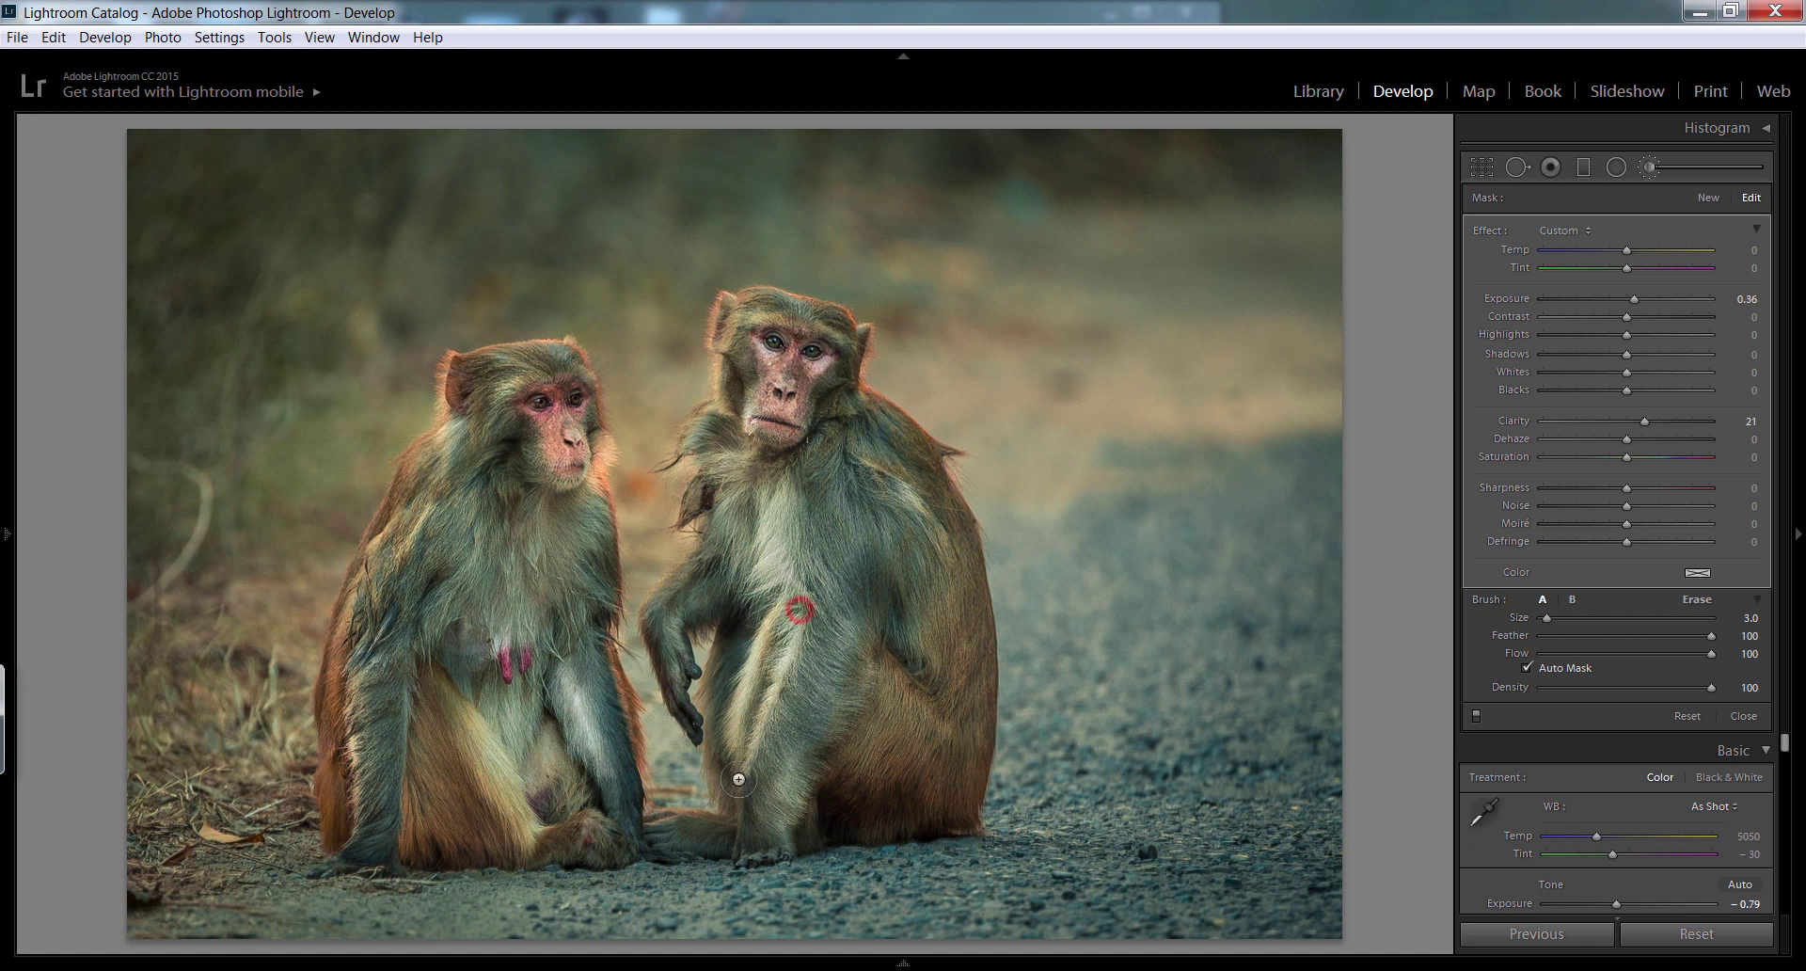
pyautogui.moveTo(710, 538); pyautogui.dragTo(644, 629)
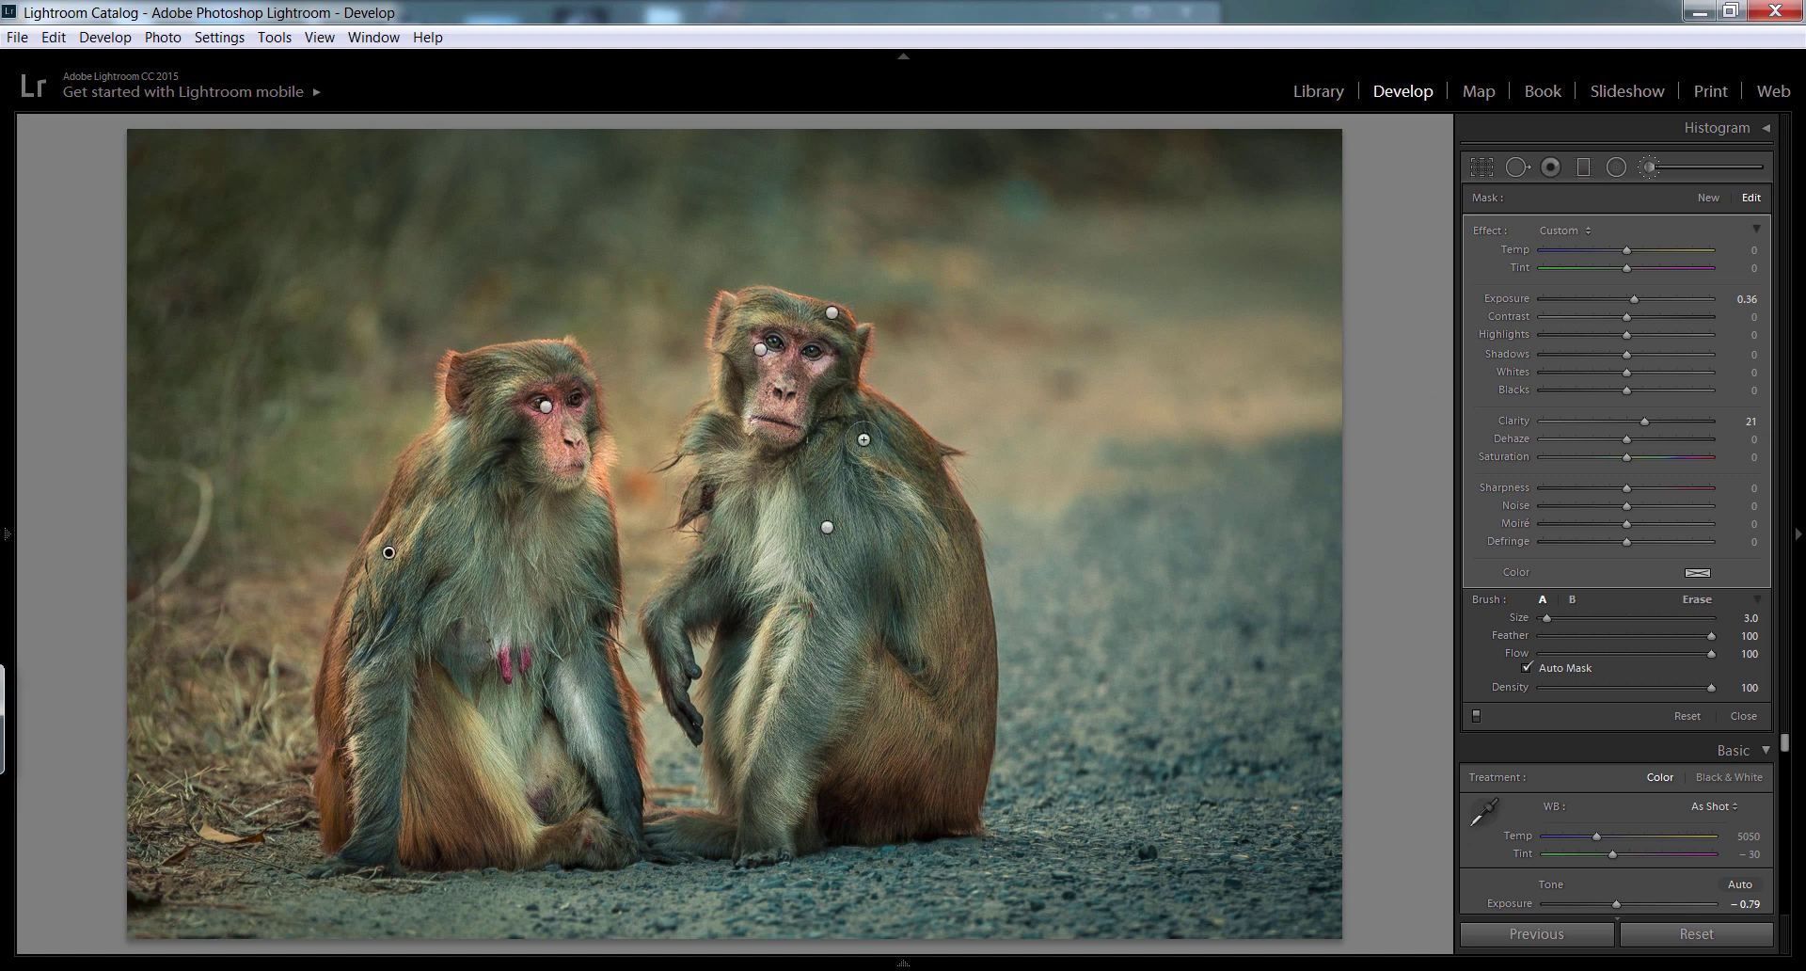
pyautogui.moveTo(723, 441); pyautogui.dragTo(683, 454)
pyautogui.moveTo(738, 304)
pyautogui.mouseDown()
pyautogui.moveTo(840, 321)
pyautogui.moveTo(933, 453)
pyautogui.mouseUp()
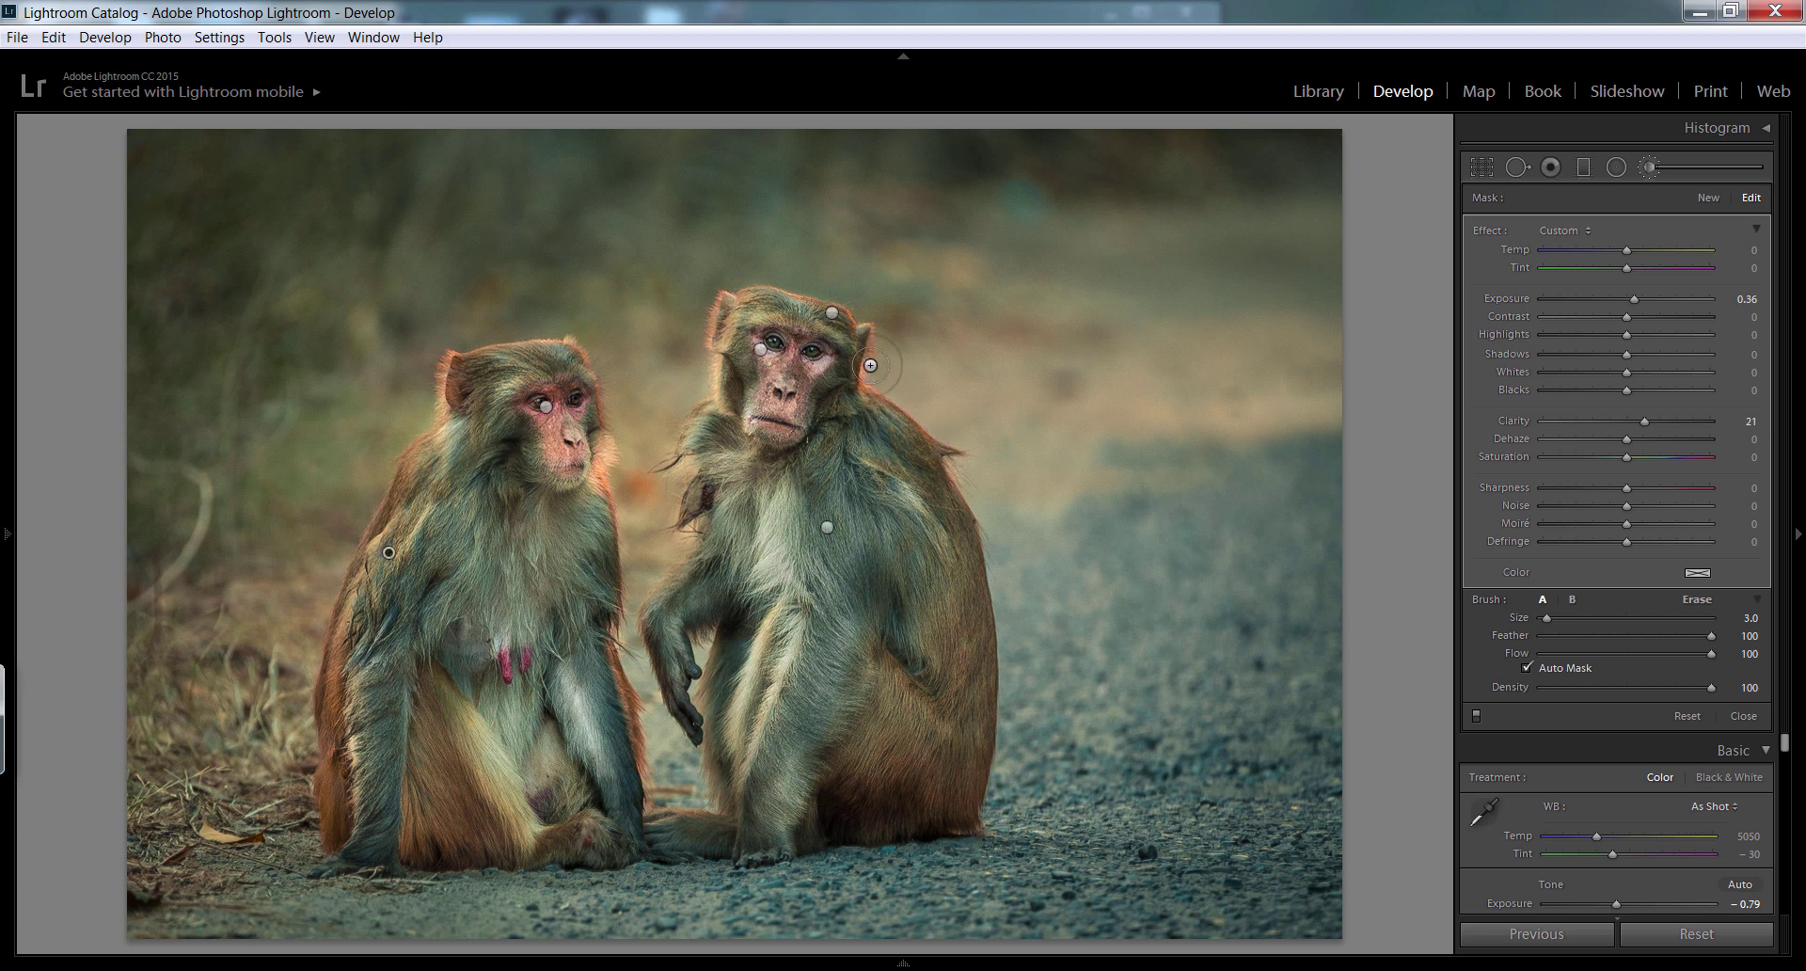
pyautogui.moveTo(866, 338); pyautogui.dragTo(851, 399)
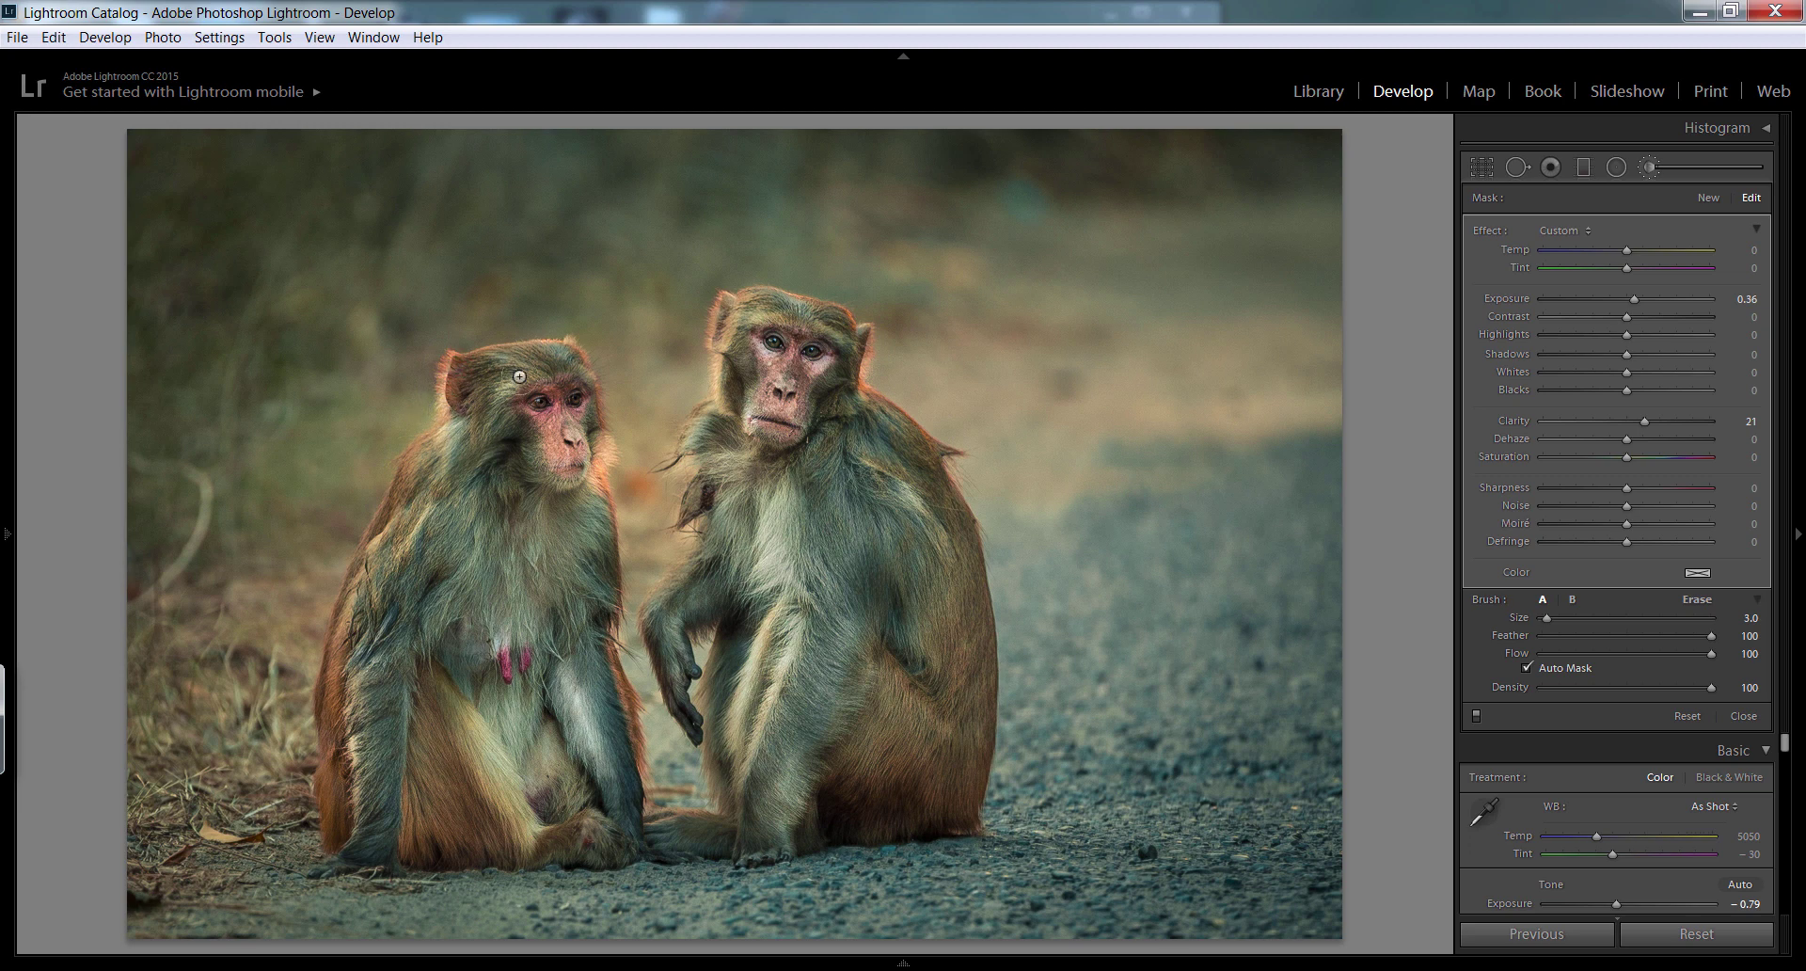
# Brush the left monkey's forehead and cheek, then return to global settings.
pyautogui.moveTo(579, 355); pyautogui.dragTo(603, 436)
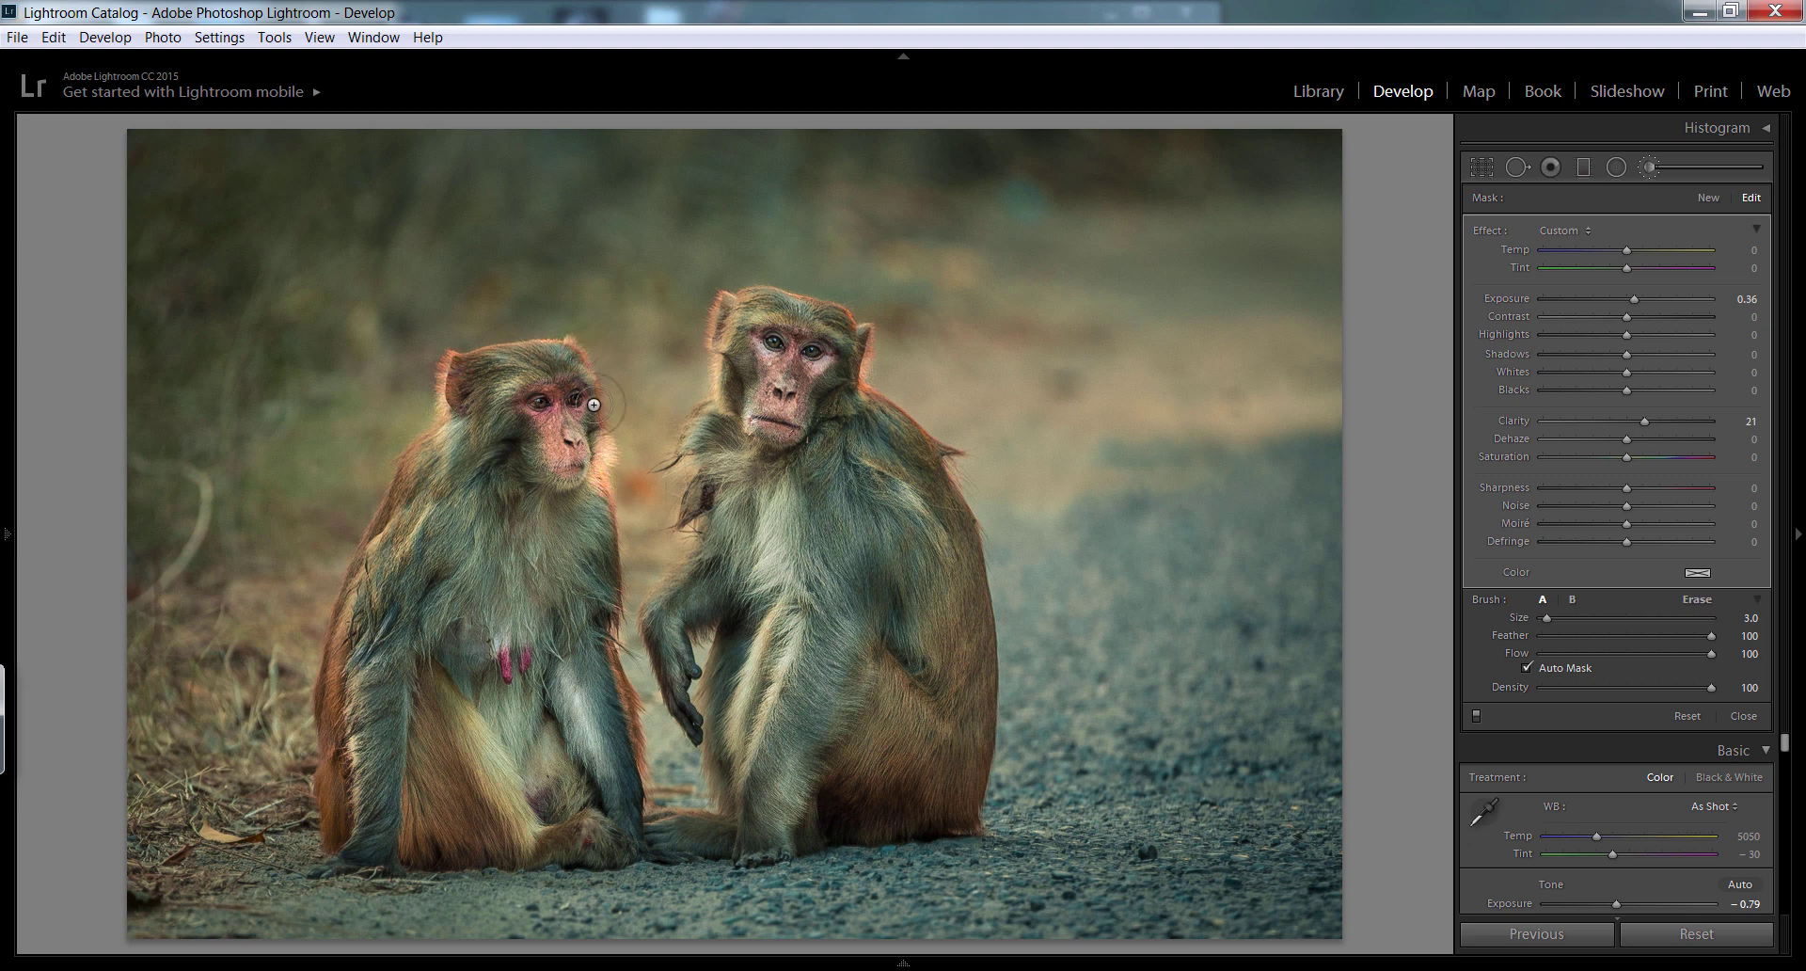
pyautogui.click(602, 461)
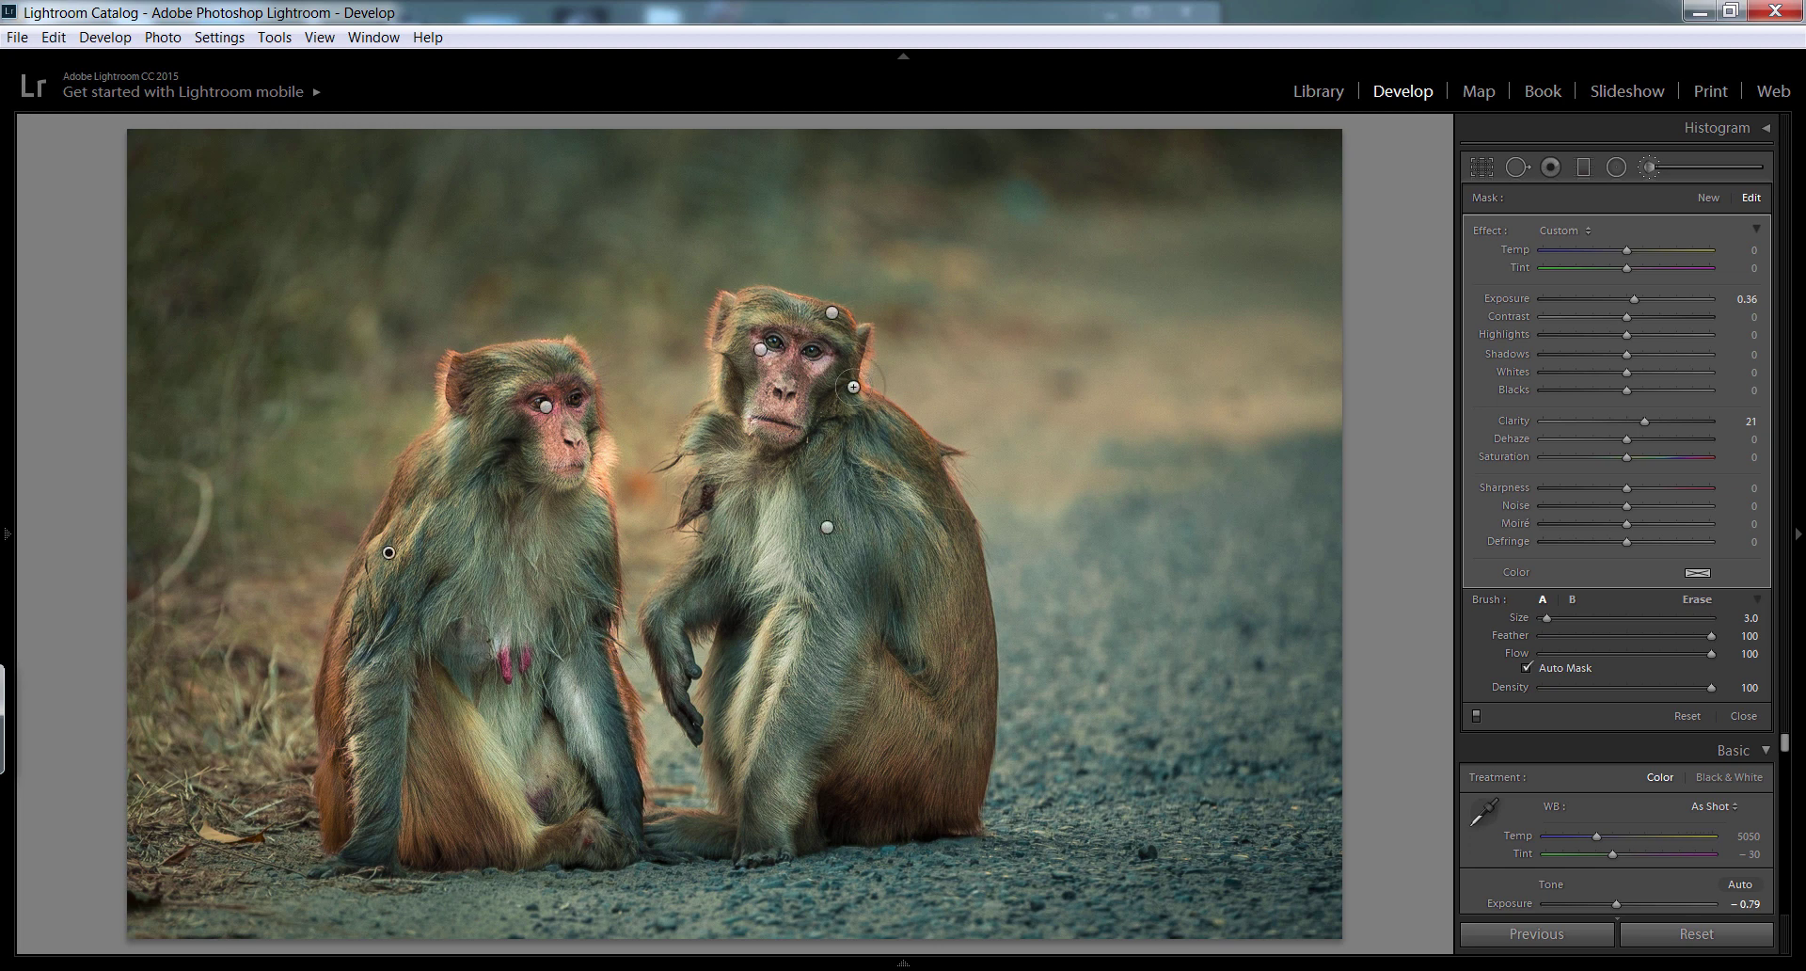
pyautogui.press('Return')
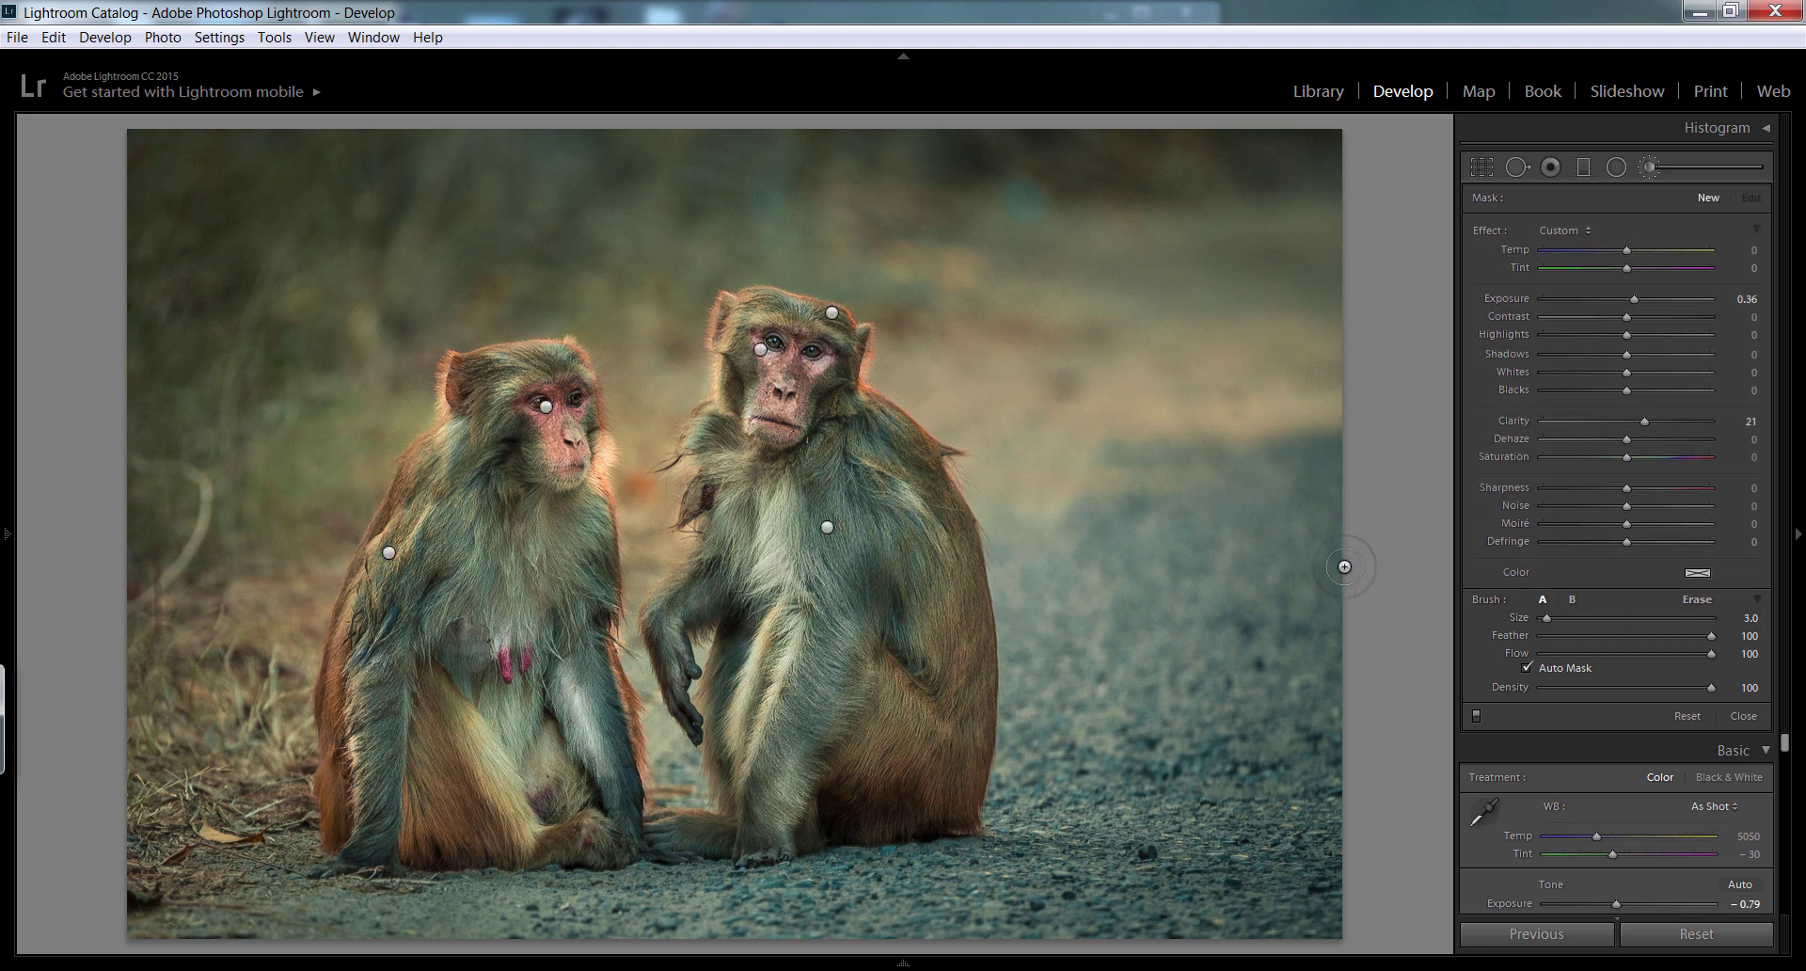
pyautogui.press('k')
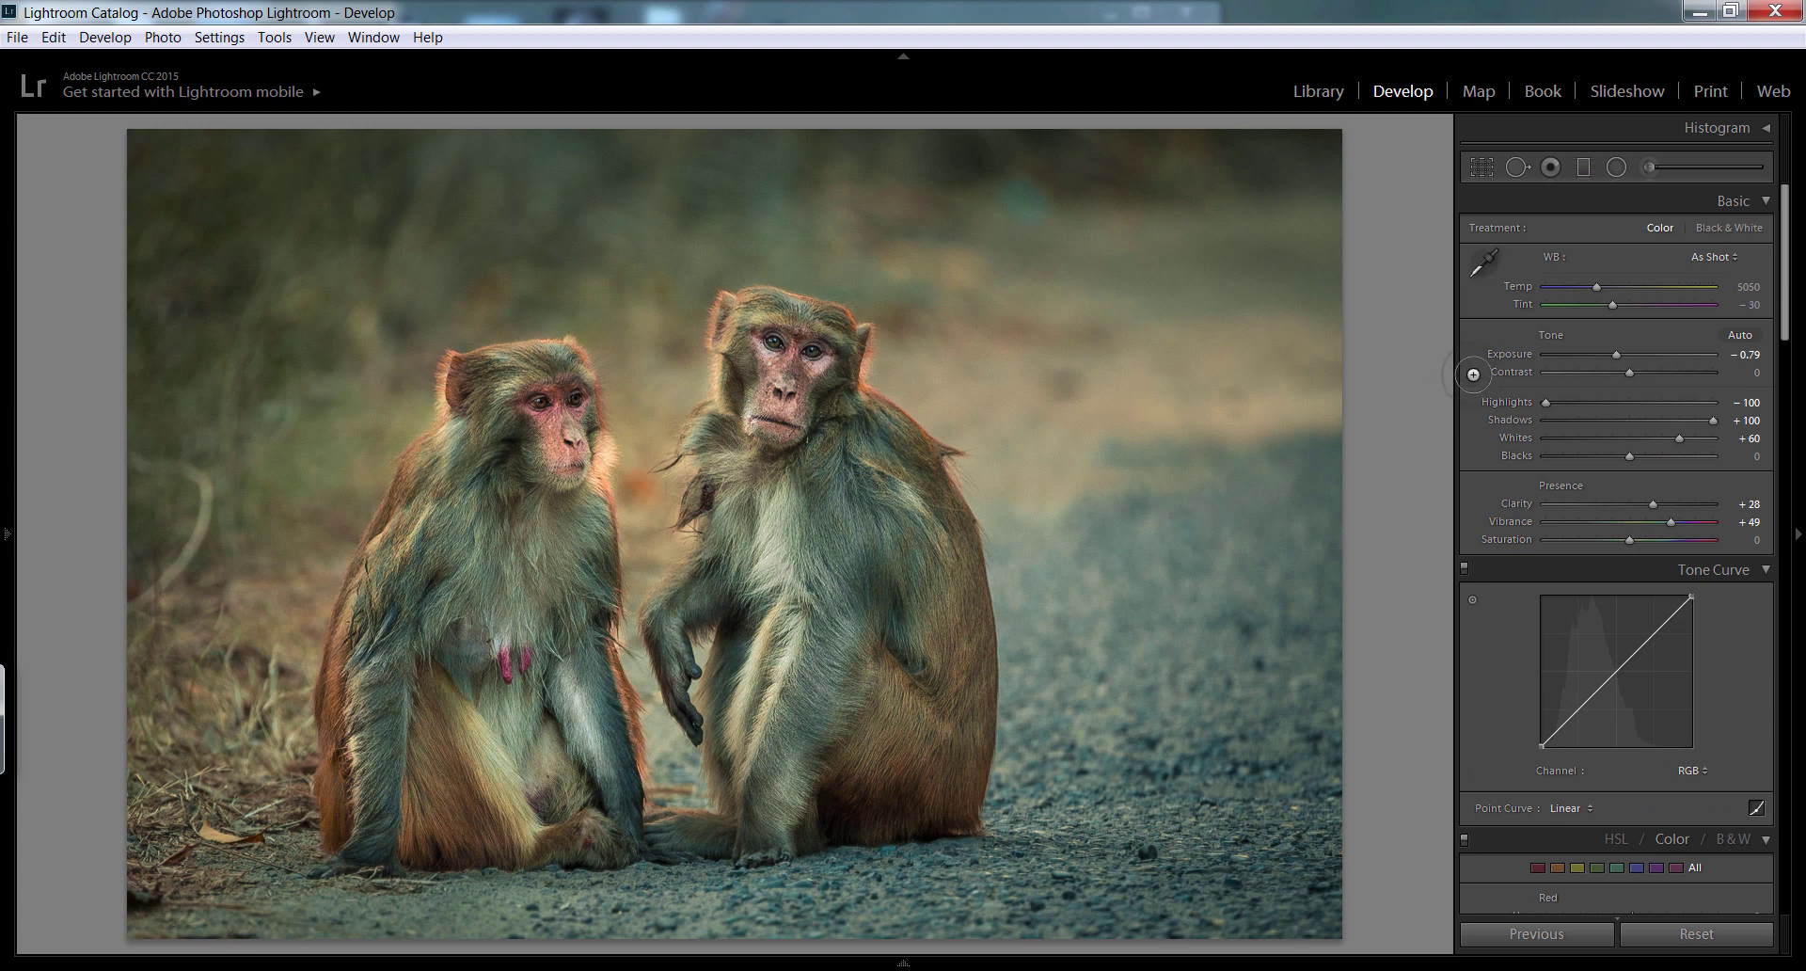
# Toggle the Adjustment Brush off and scroll the right panel down to Split Toning.
pyautogui.click(1647, 166)
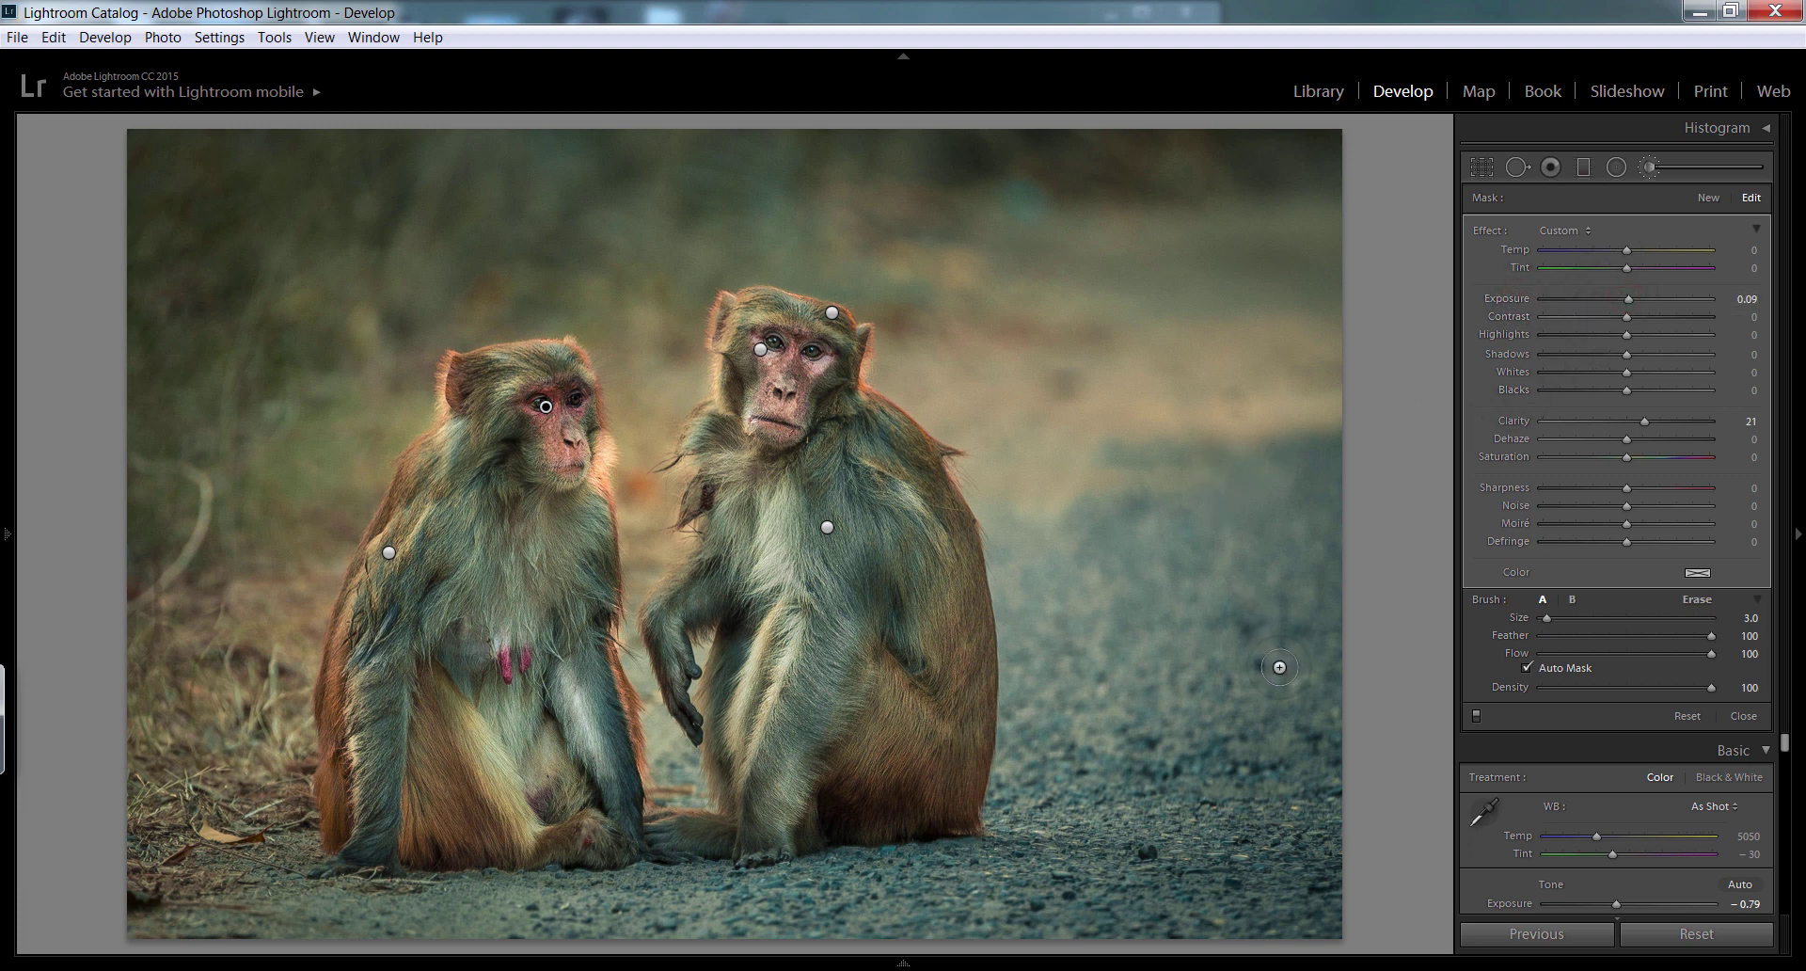
pyautogui.press('k')
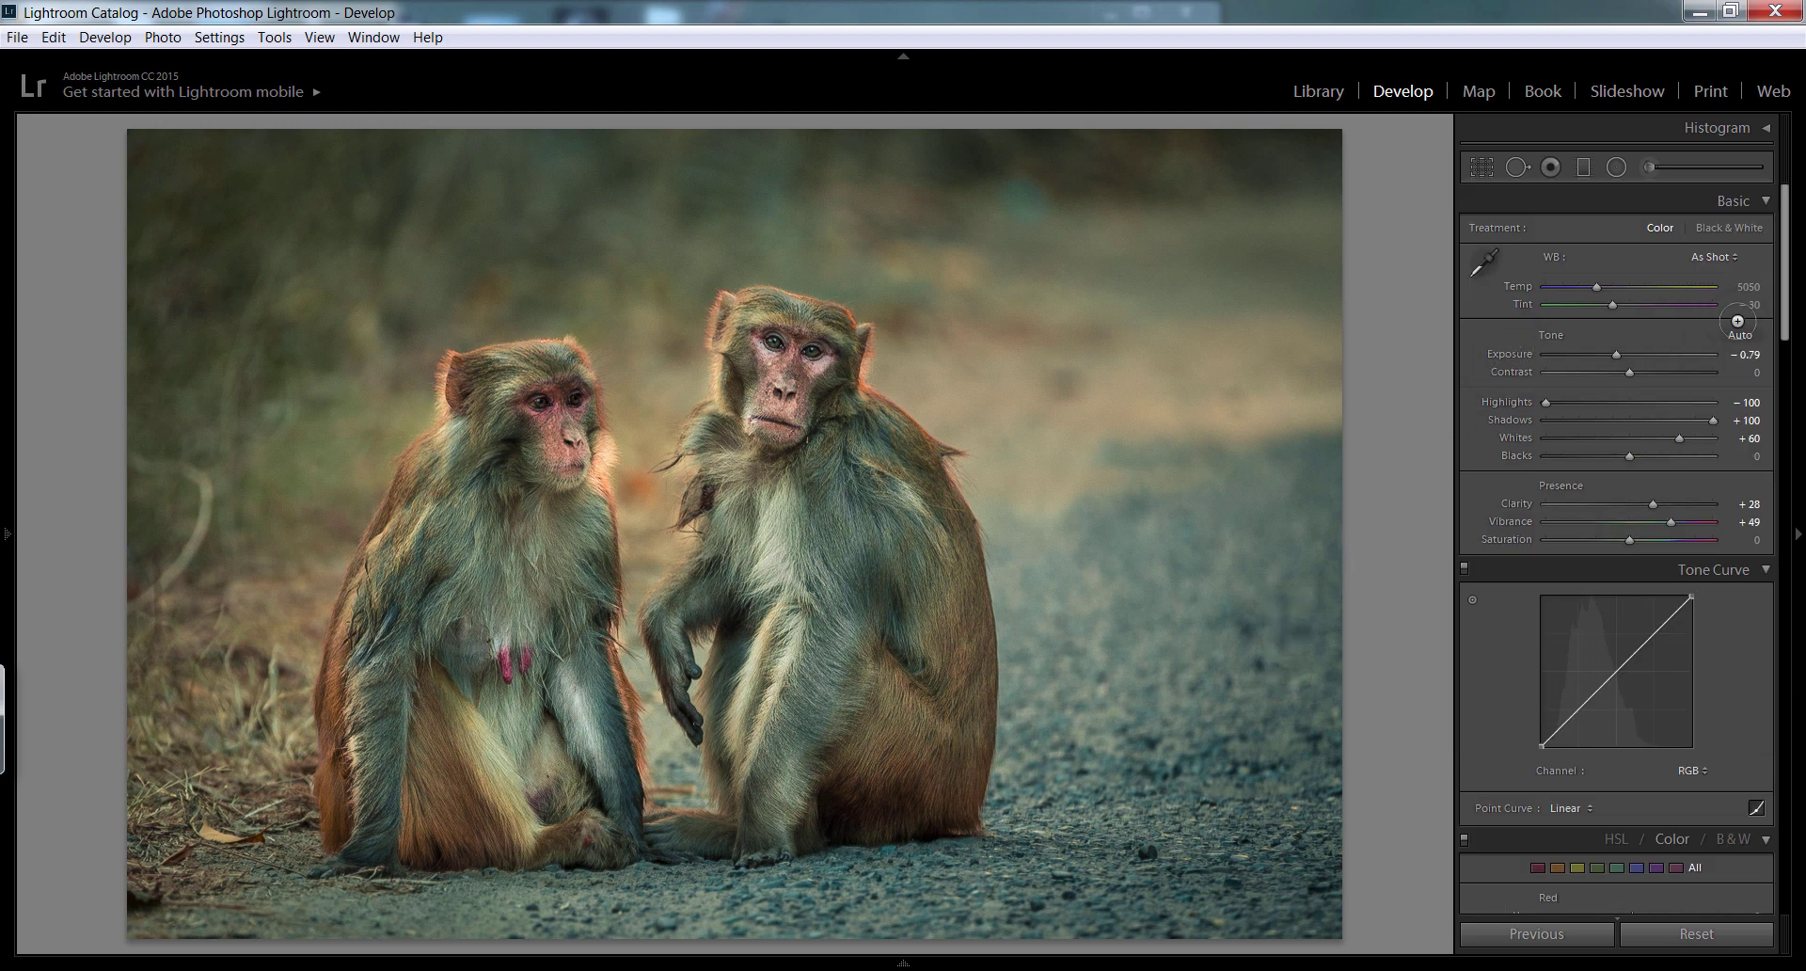
pyautogui.moveTo(1790, 291); pyautogui.dragTo(1756, 470)
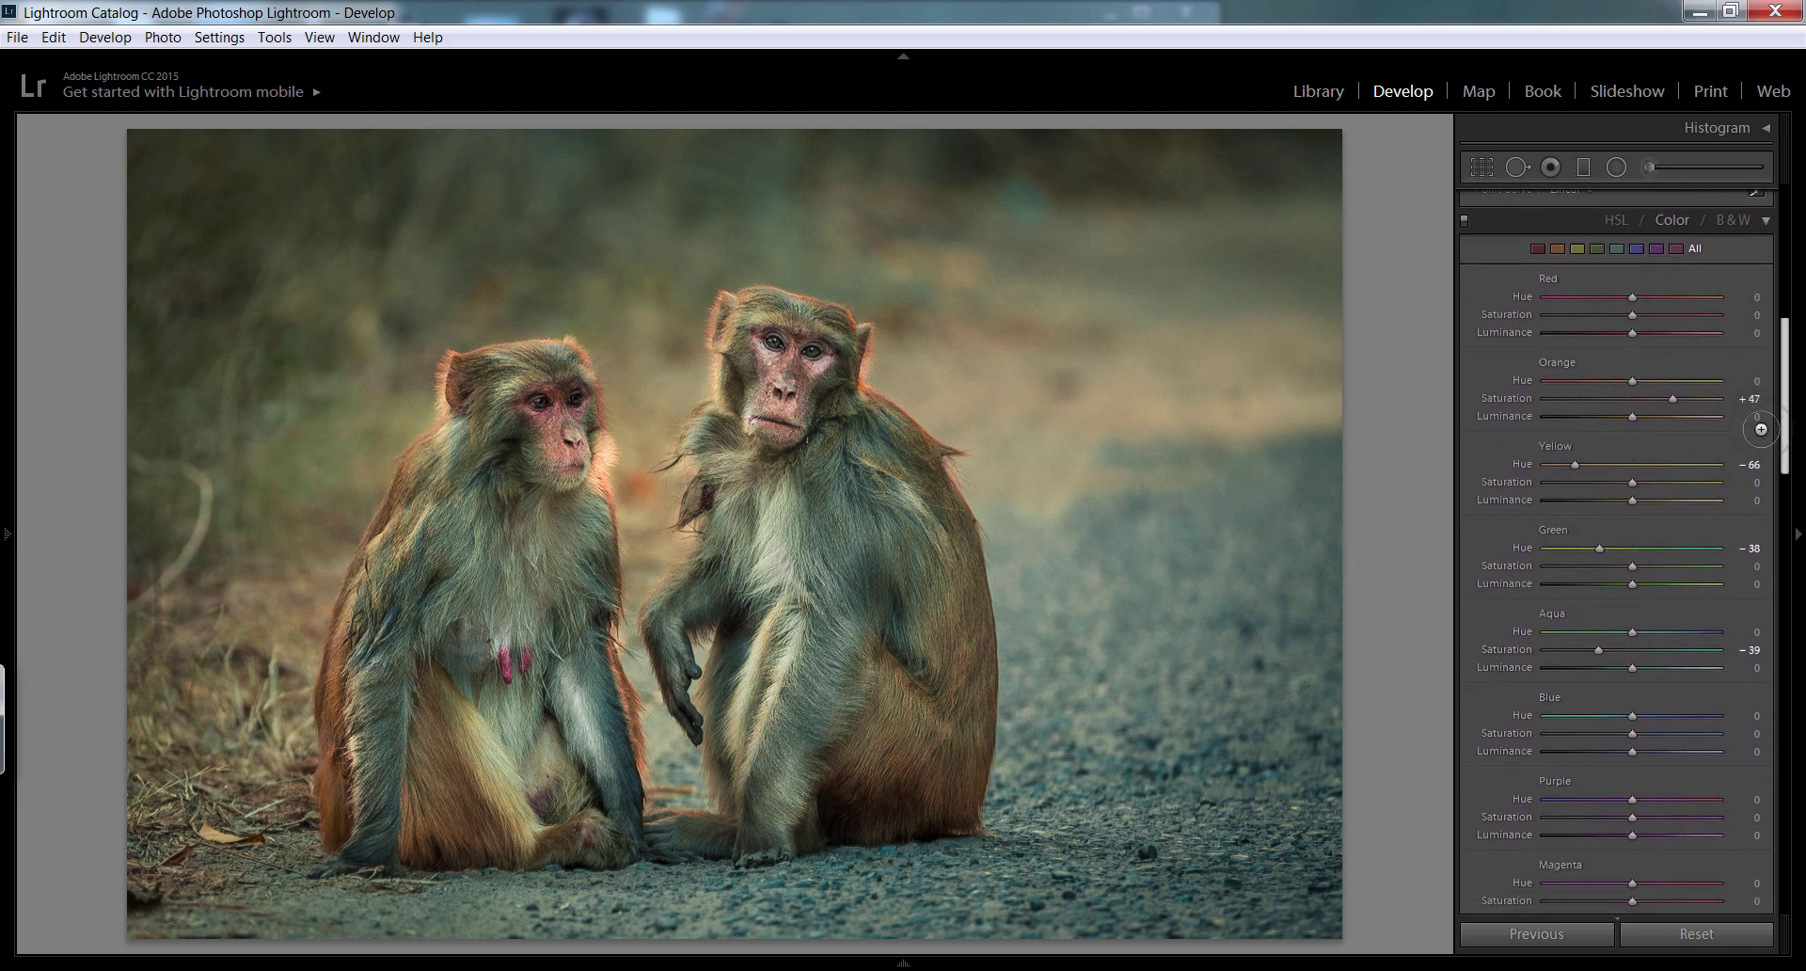
pyautogui.scroll(-5, 1756, 470)
pyautogui.scroll(-2, 1753, 507)
pyautogui.scroll(-3, 1749, 565)
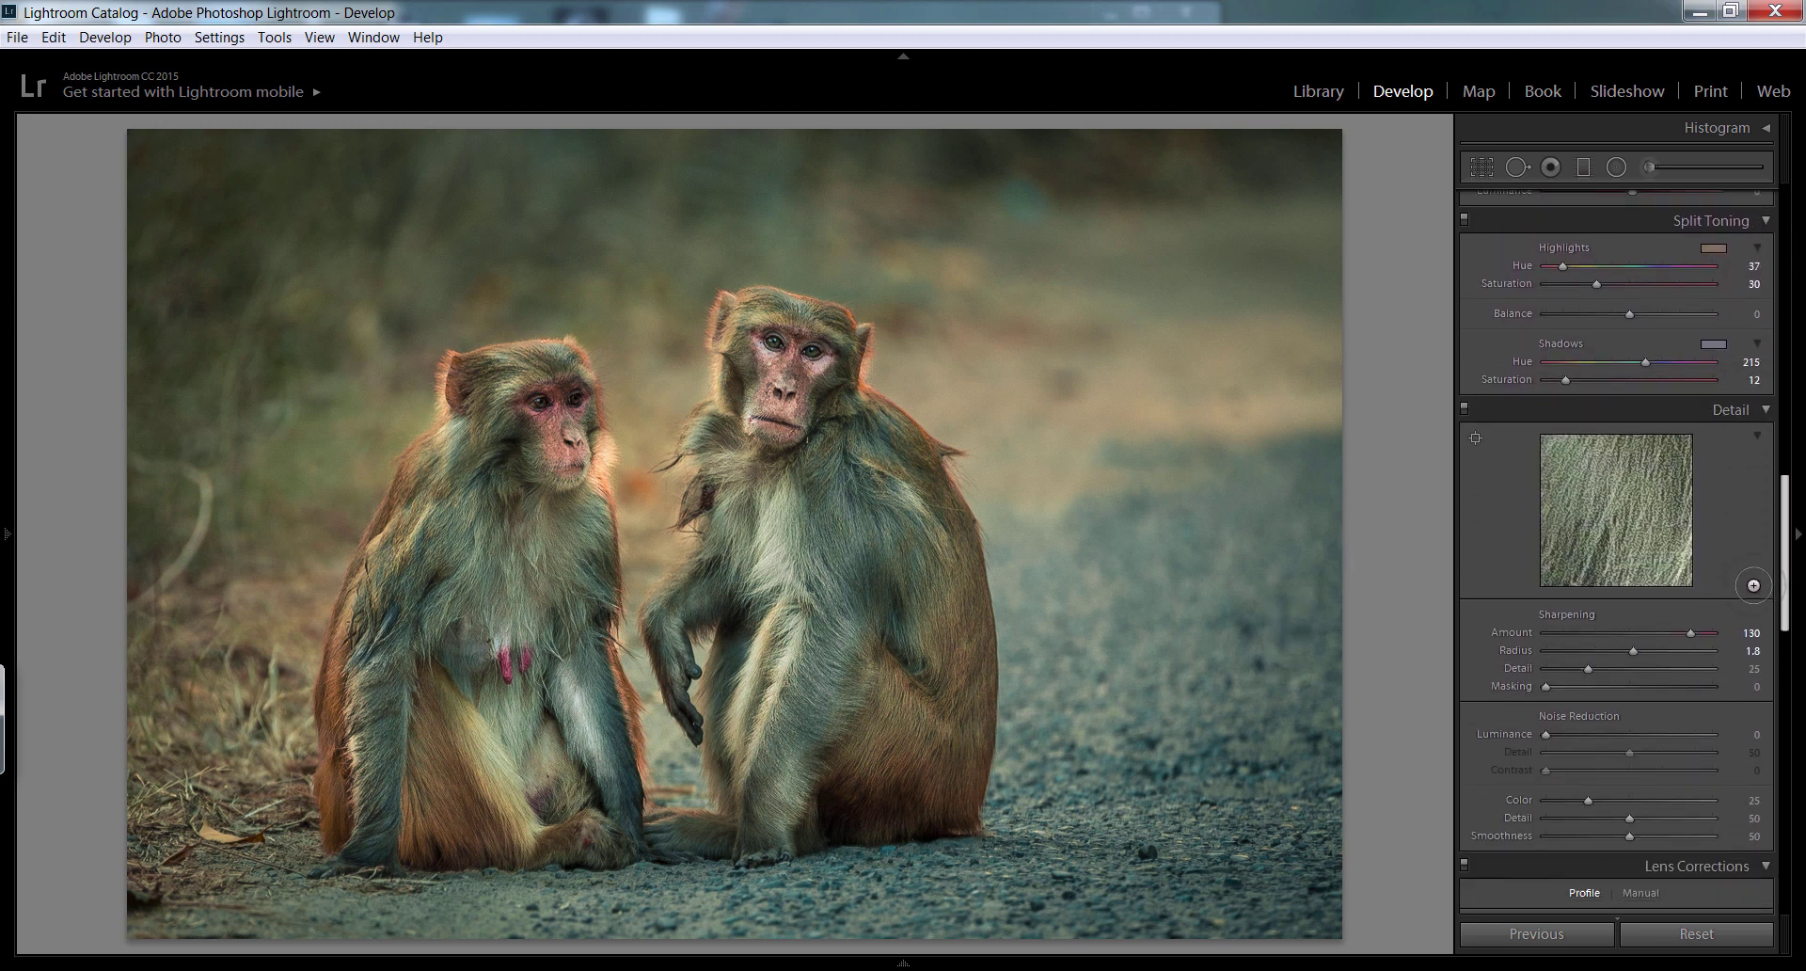
pyautogui.scroll(-3, 1746, 611)
pyautogui.scroll(-2, 1746, 617)
pyautogui.scroll(-2, 1746, 621)
# Raise Split Toning highlight saturation from 30 to 37 and return to the panel's top.
pyautogui.scroll(2, 1746, 625)
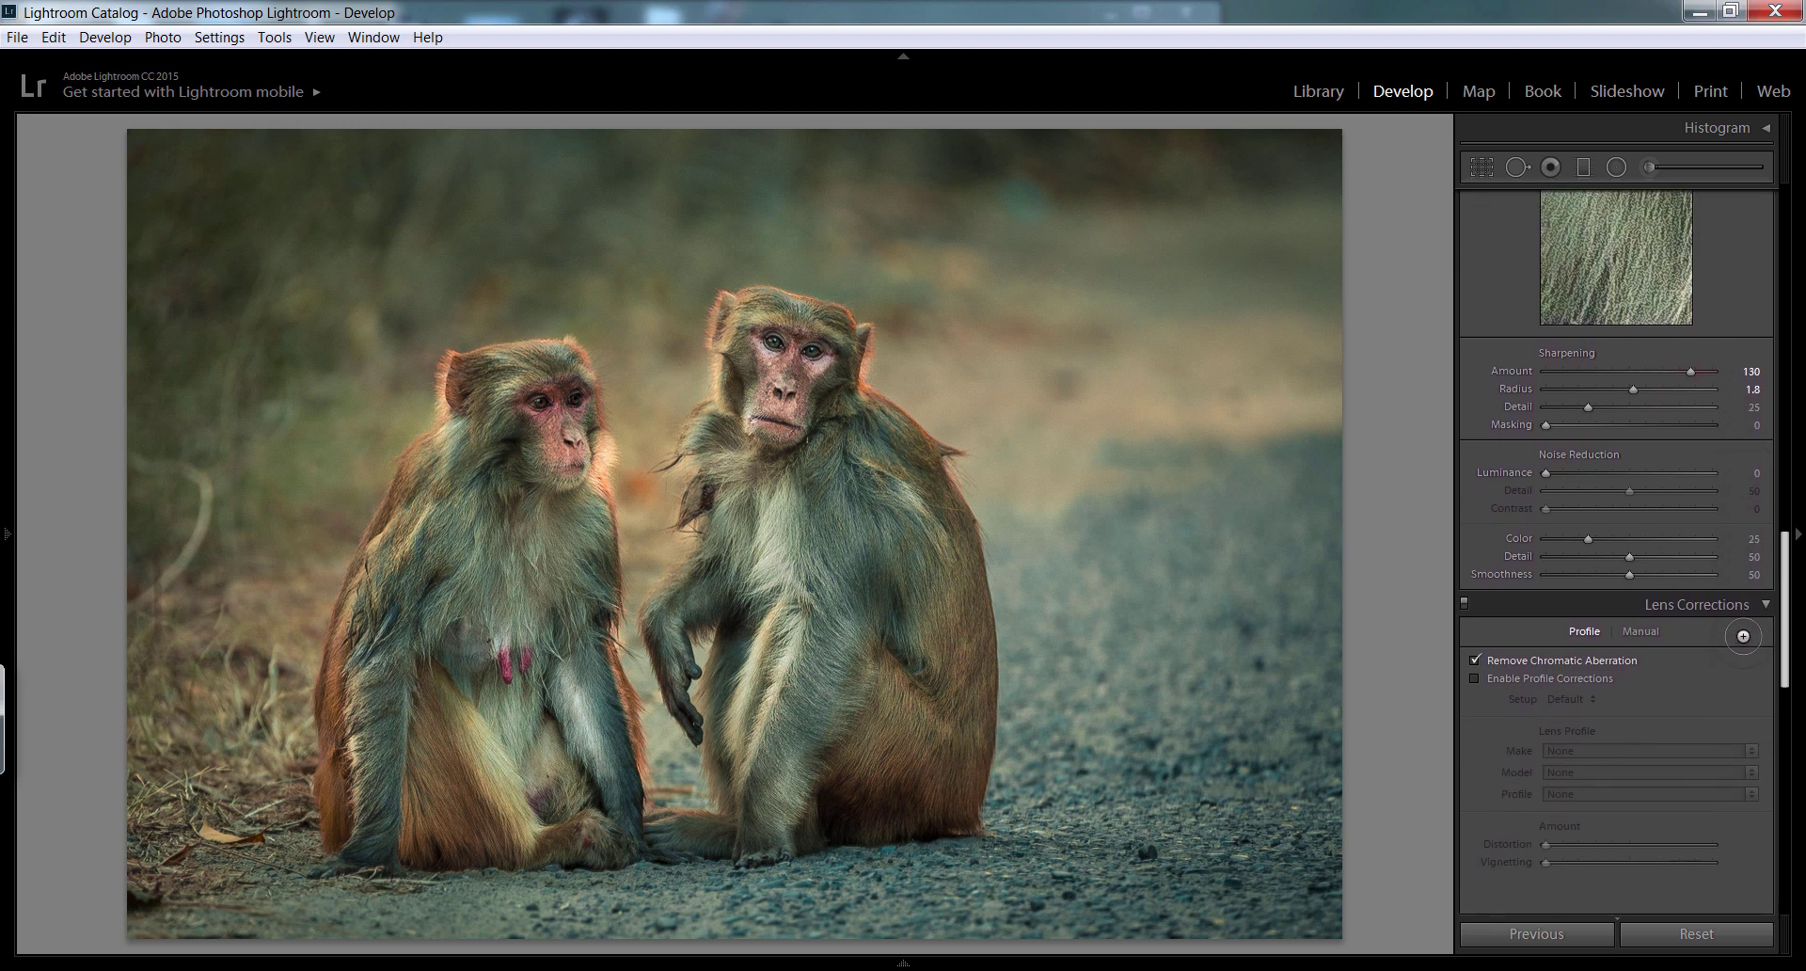
pyautogui.scroll(1, 1746, 629)
pyautogui.scroll(2, 1749, 616)
pyautogui.scroll(4, 1755, 593)
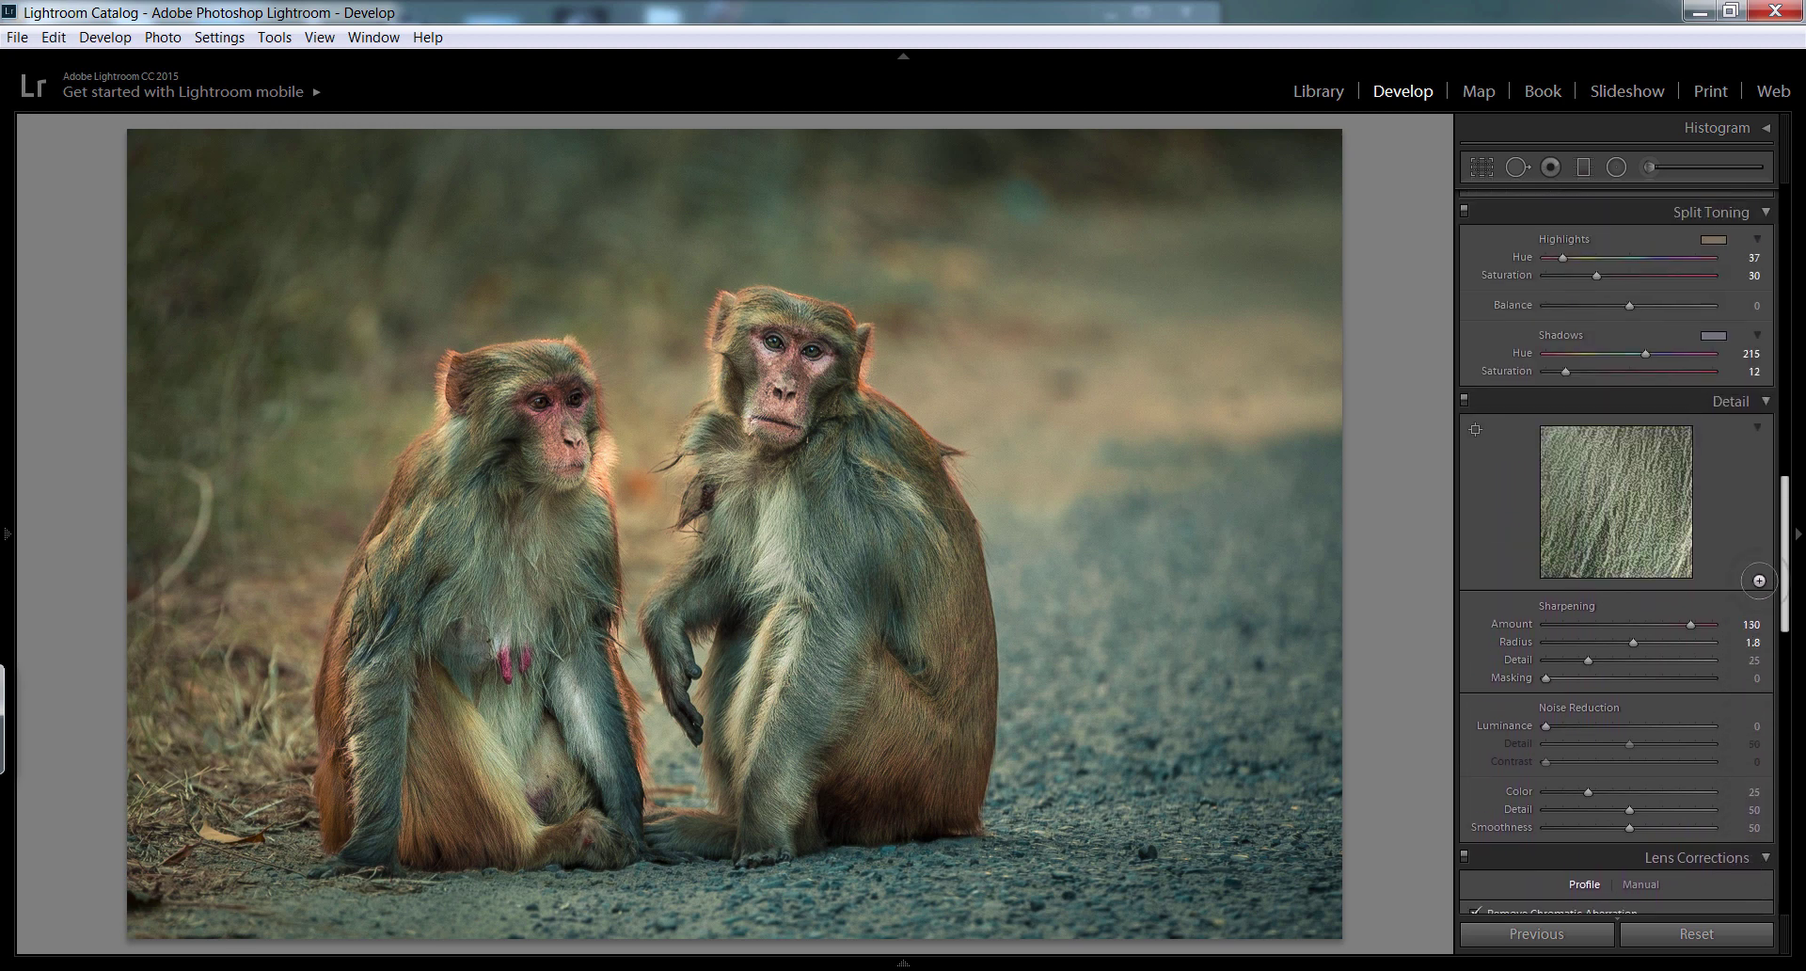
pyautogui.scroll(2, 1761, 569)
pyautogui.scroll(2, 1761, 565)
pyautogui.scroll(-3, 1759, 555)
pyautogui.scroll(4, 1758, 545)
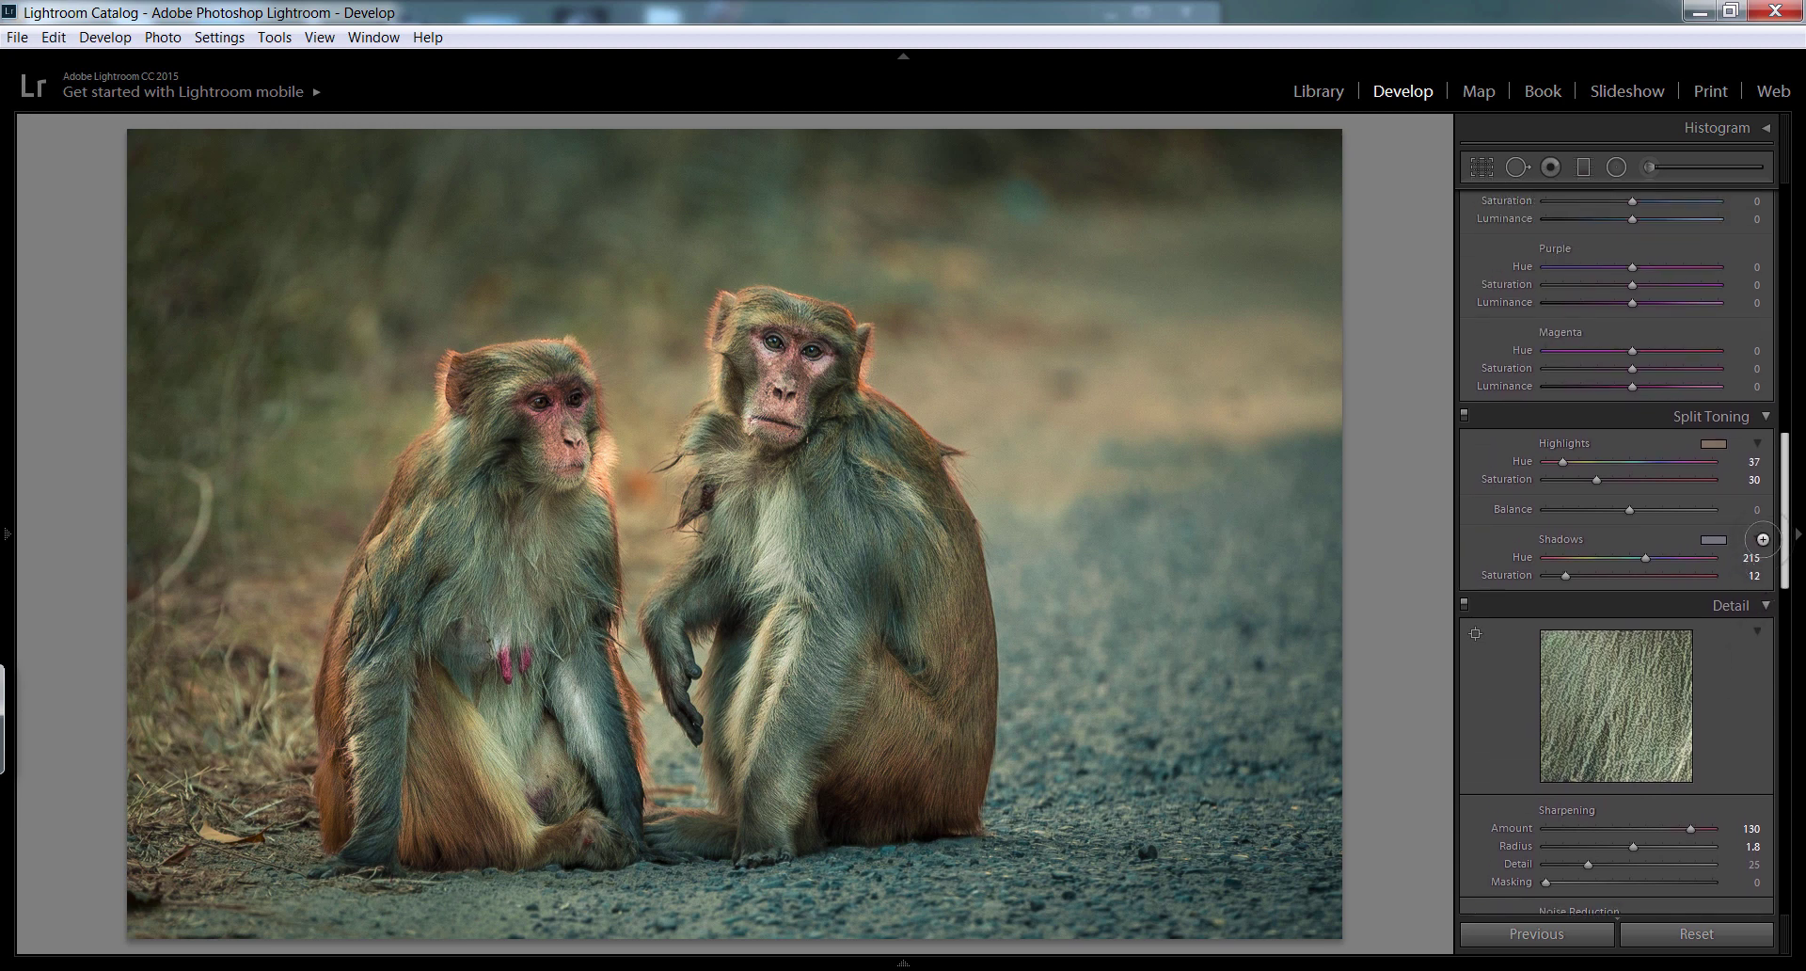
pyautogui.scroll(1, 1758, 539)
pyautogui.scroll(1, 1760, 532)
pyautogui.scroll(1, 1763, 520)
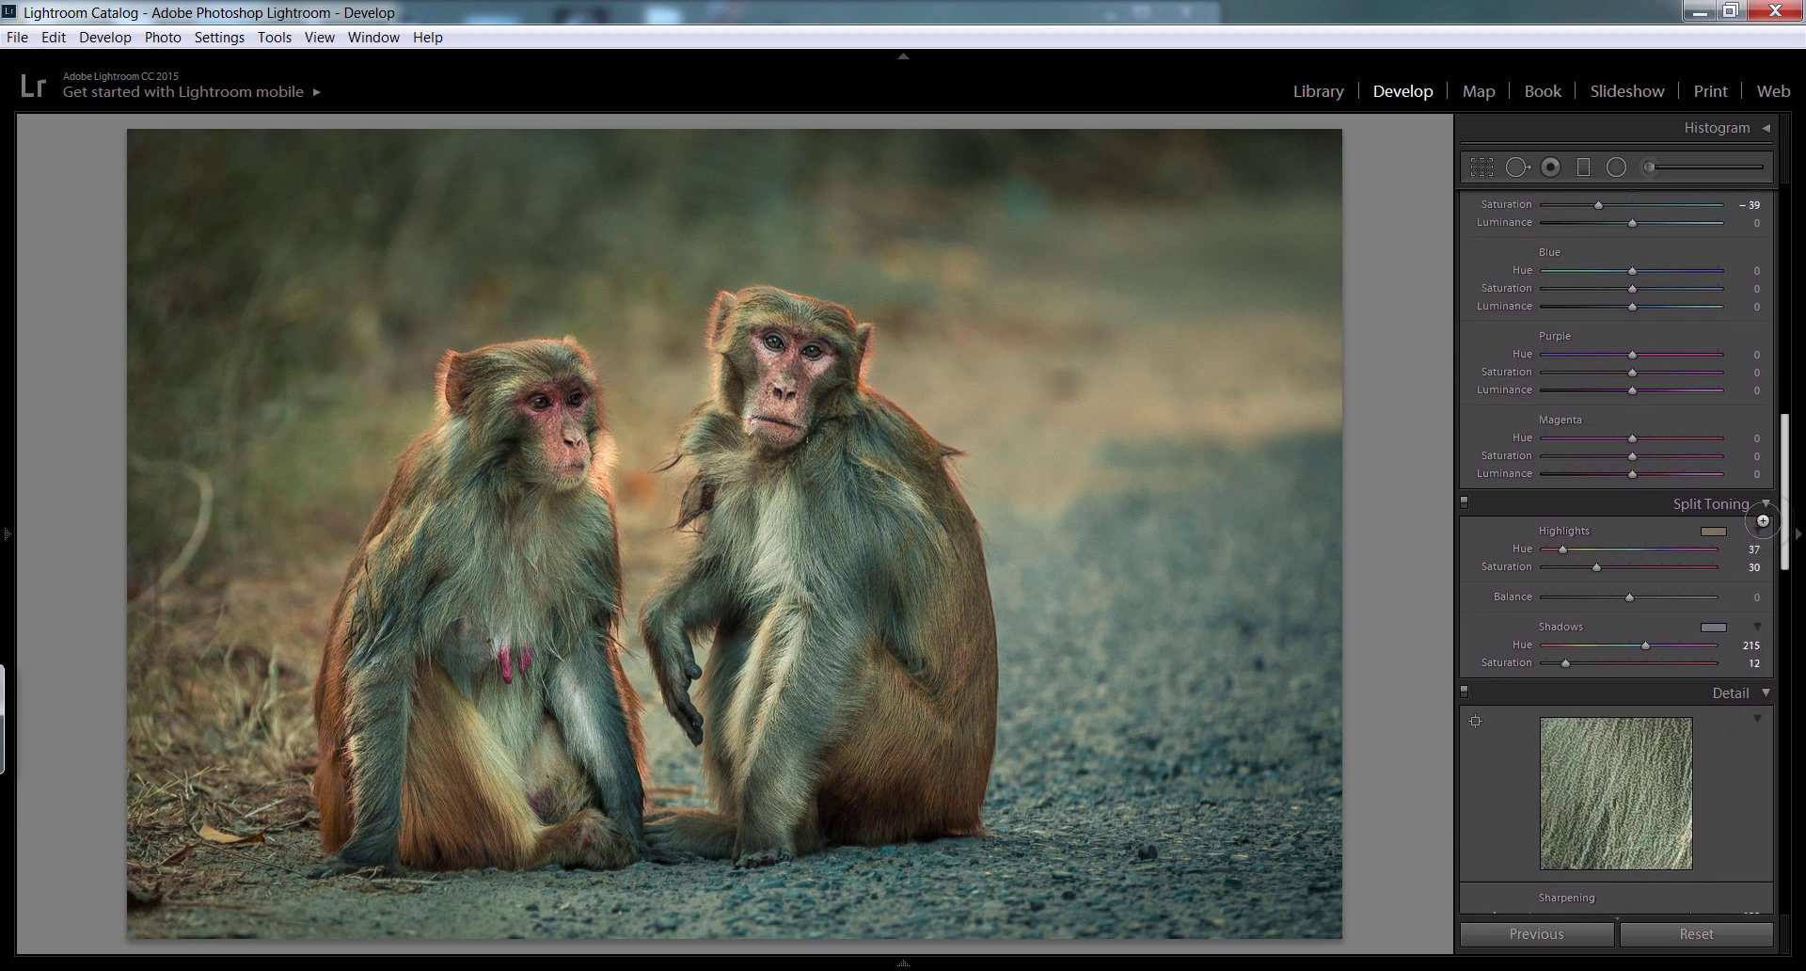
pyautogui.scroll(1, 1763, 520)
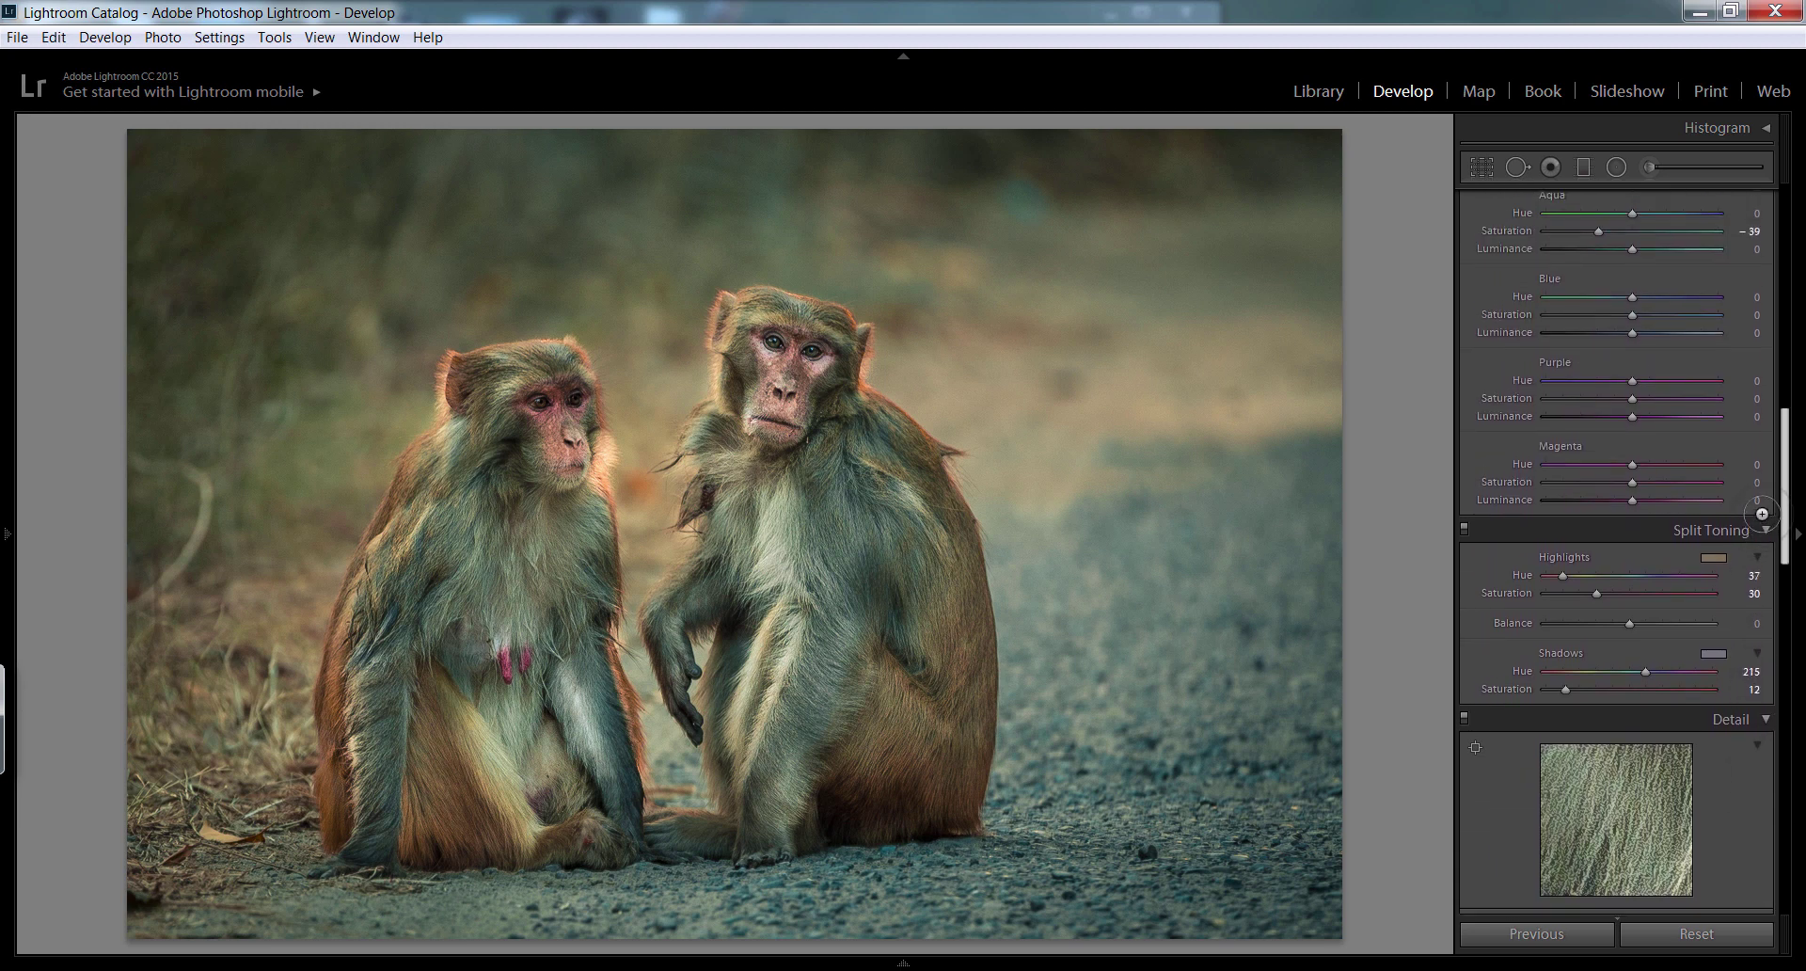
pyautogui.scroll(-5, 1761, 527)
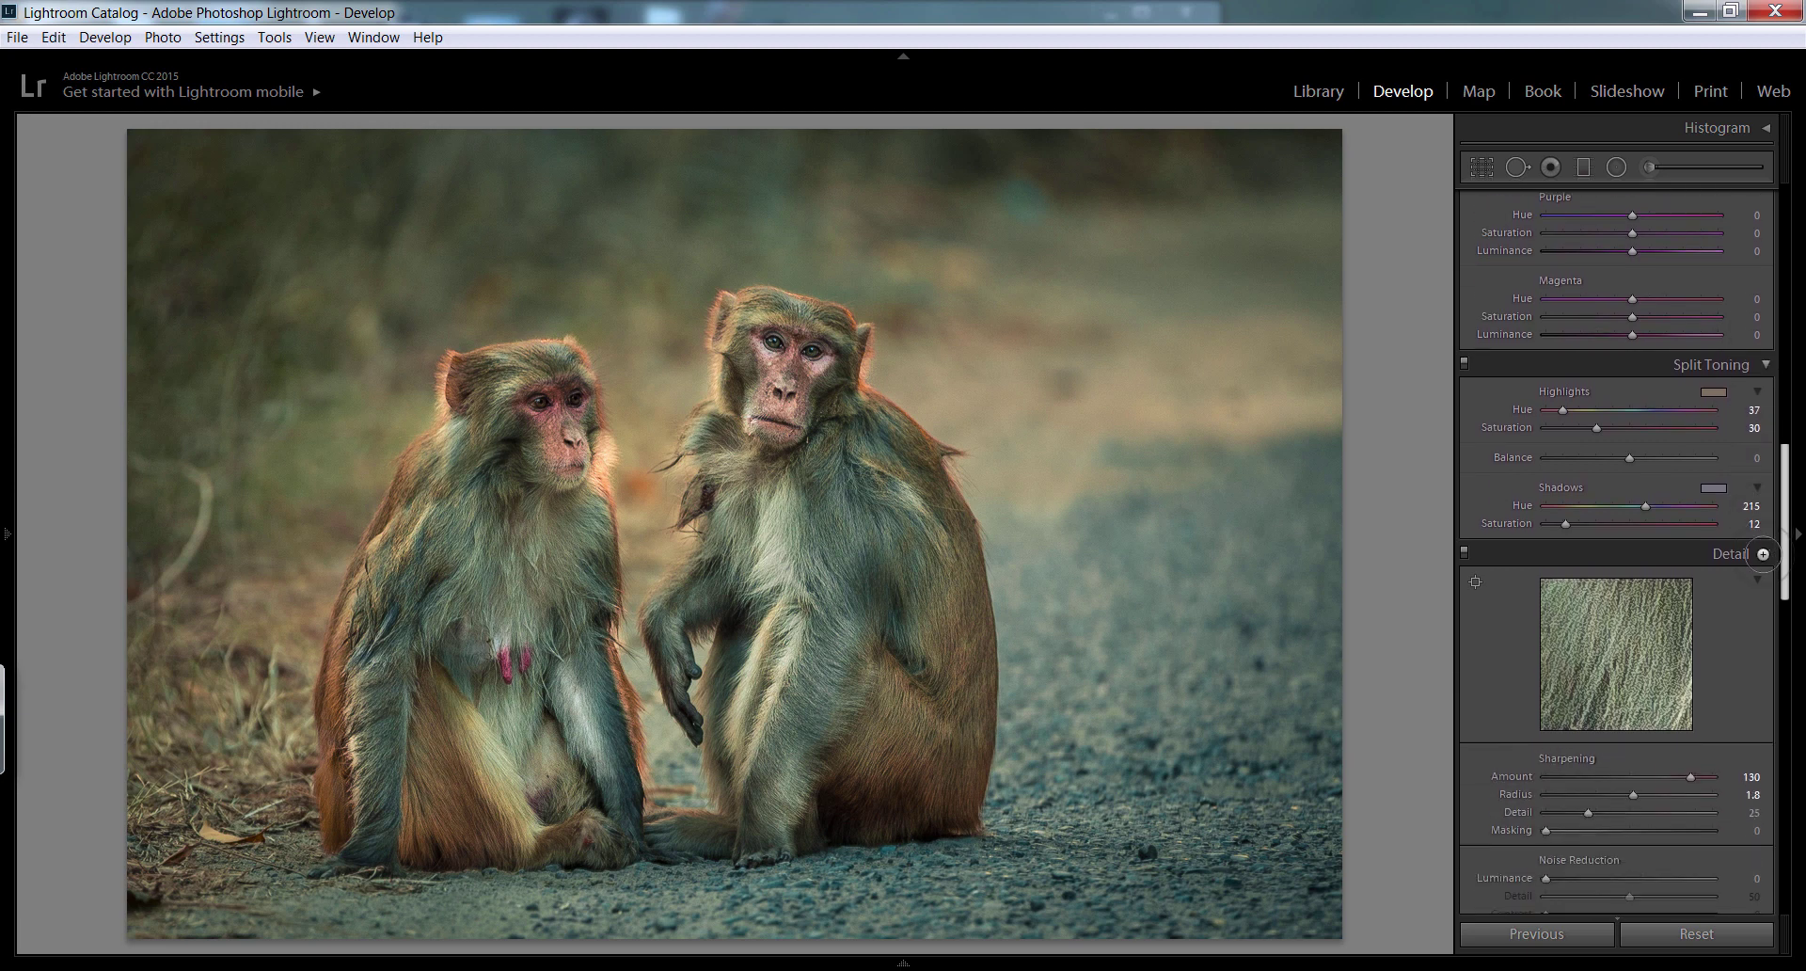
pyautogui.scroll(-7, 1763, 565)
pyautogui.scroll(-3, 1766, 597)
pyautogui.scroll(-2, 1767, 621)
pyautogui.scroll(-1, 1767, 628)
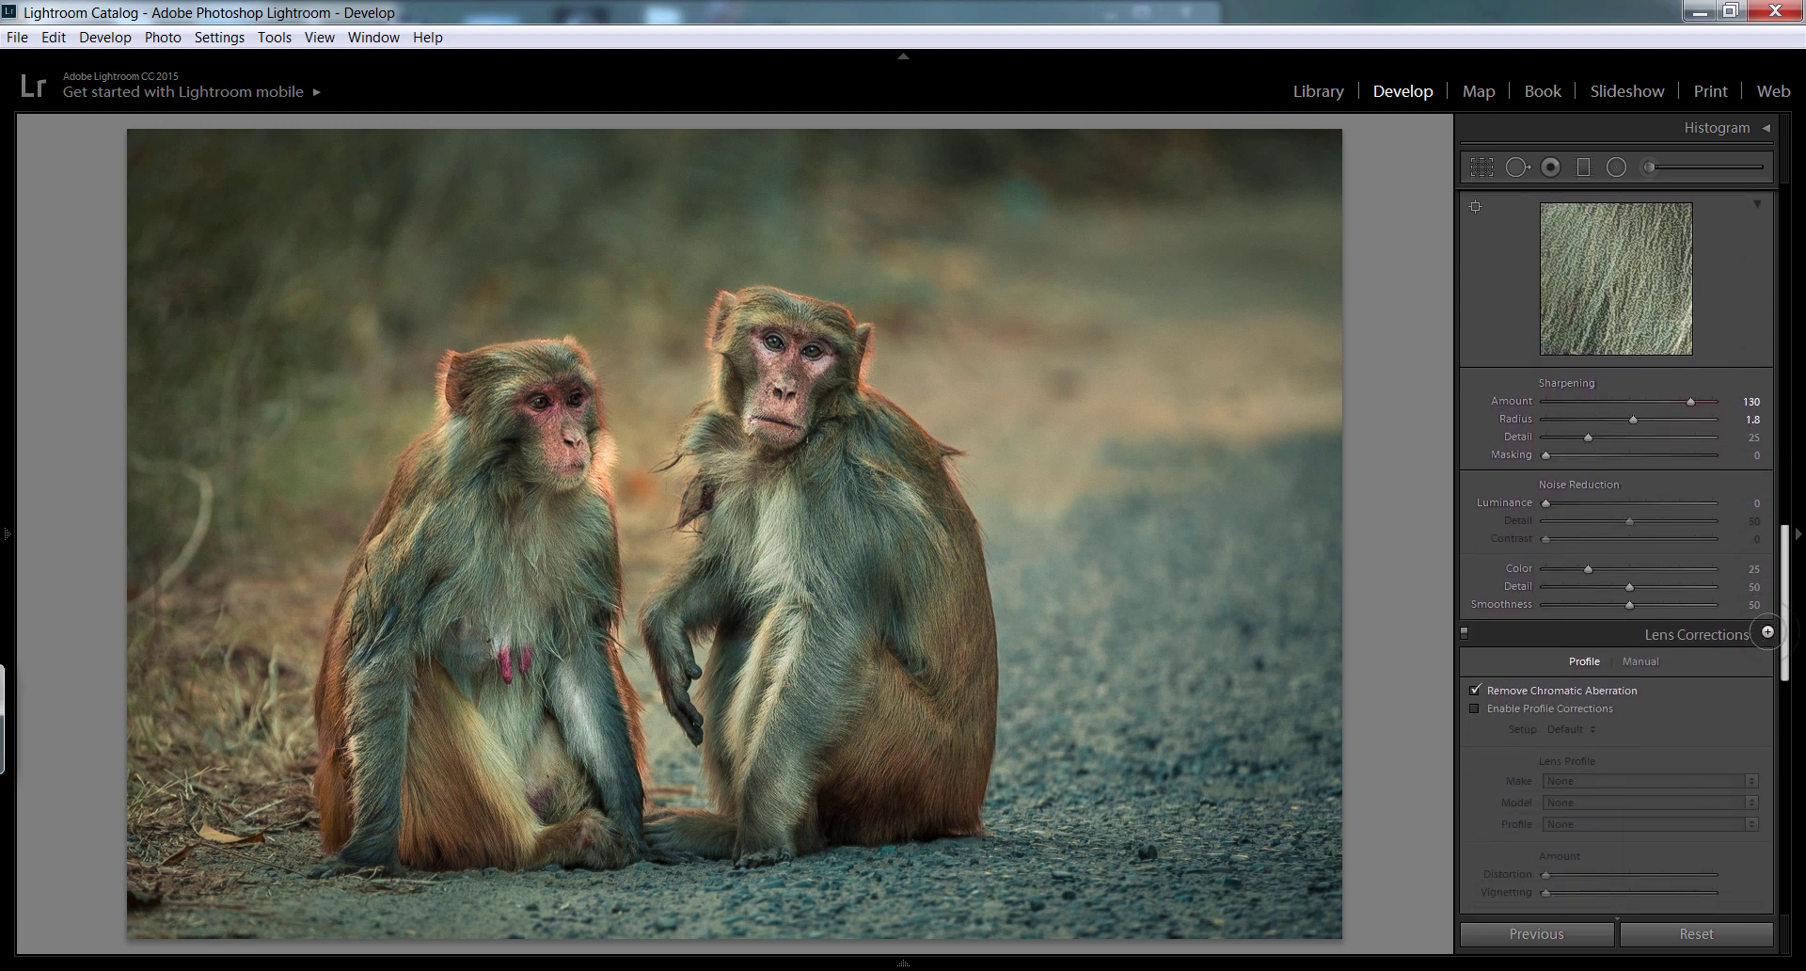
pyautogui.scroll(-1, 1765, 635)
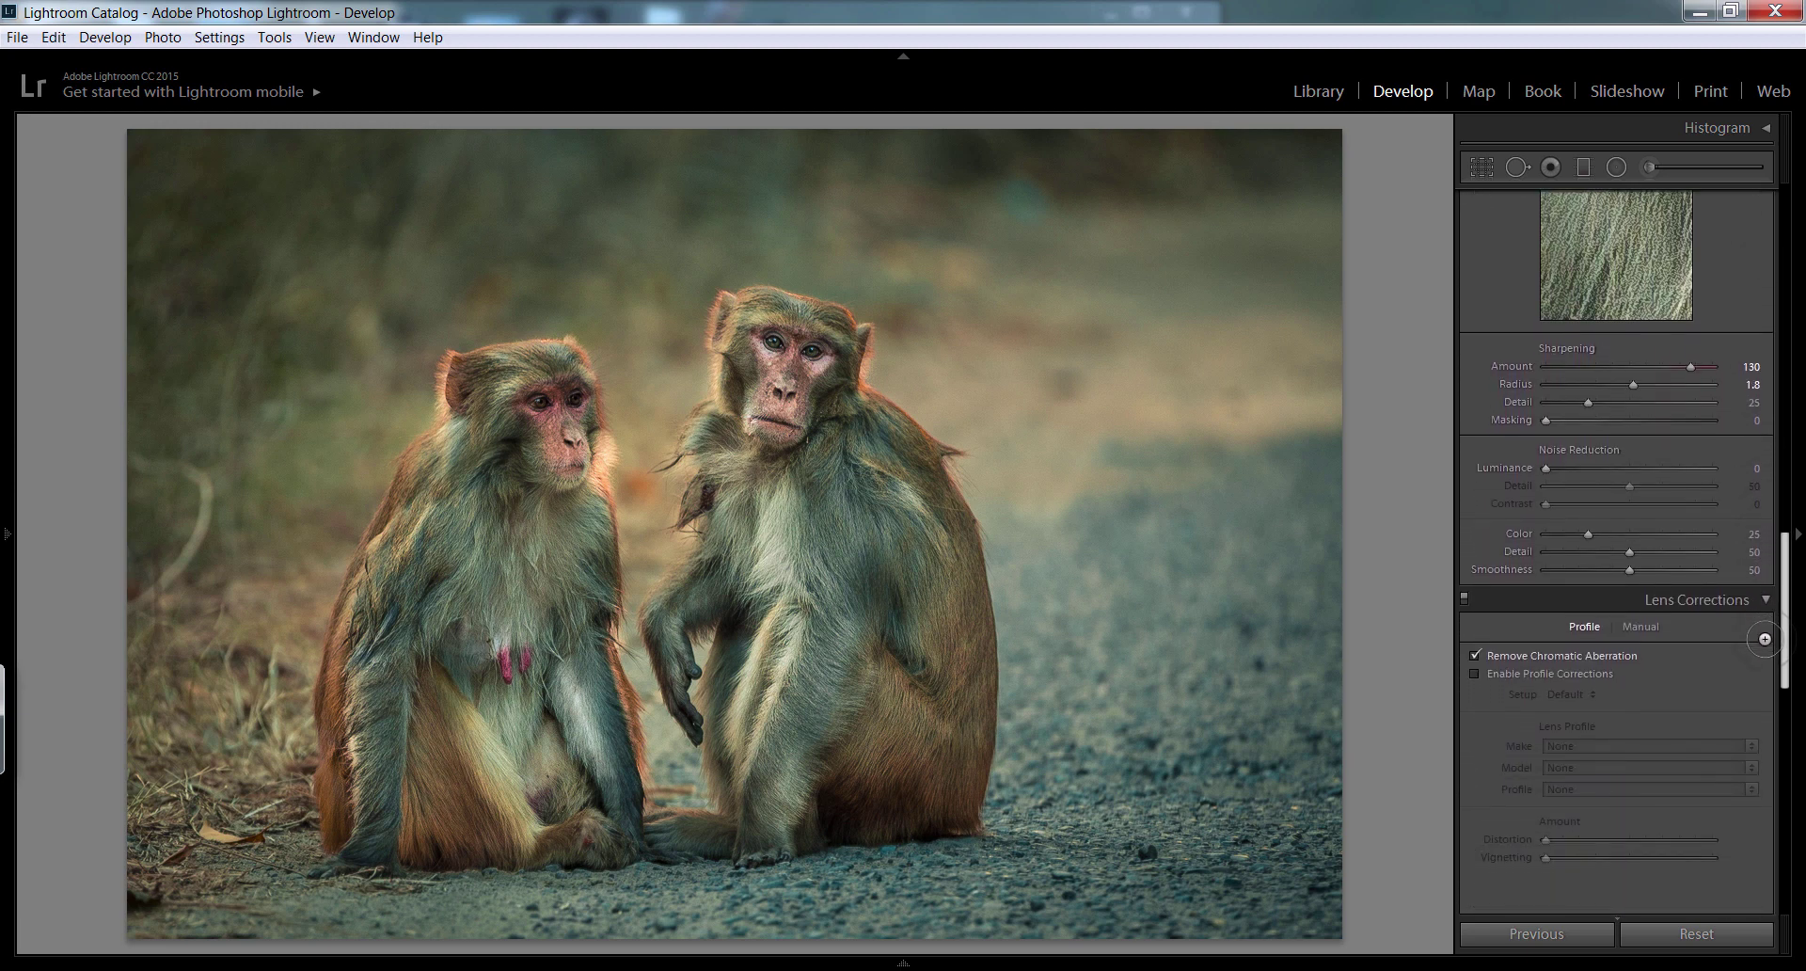
pyautogui.scroll(-1, 1764, 639)
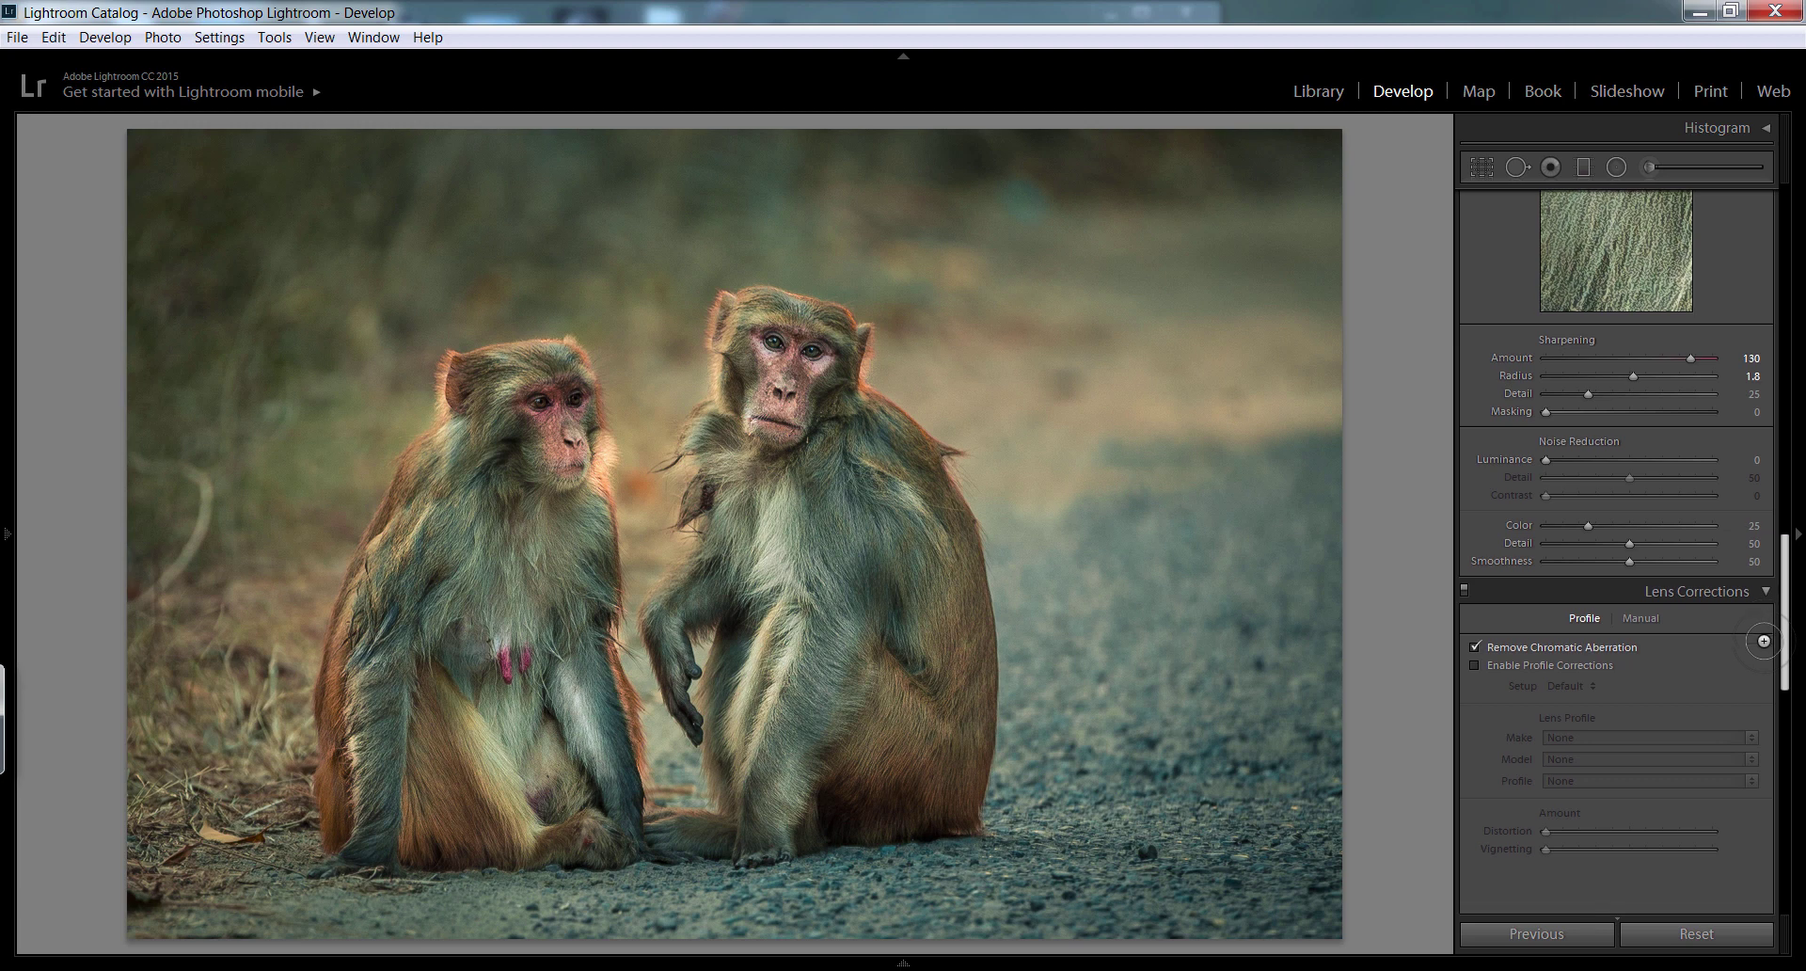
pyautogui.scroll(10, 1764, 641)
pyautogui.scroll(1, 1749, 564)
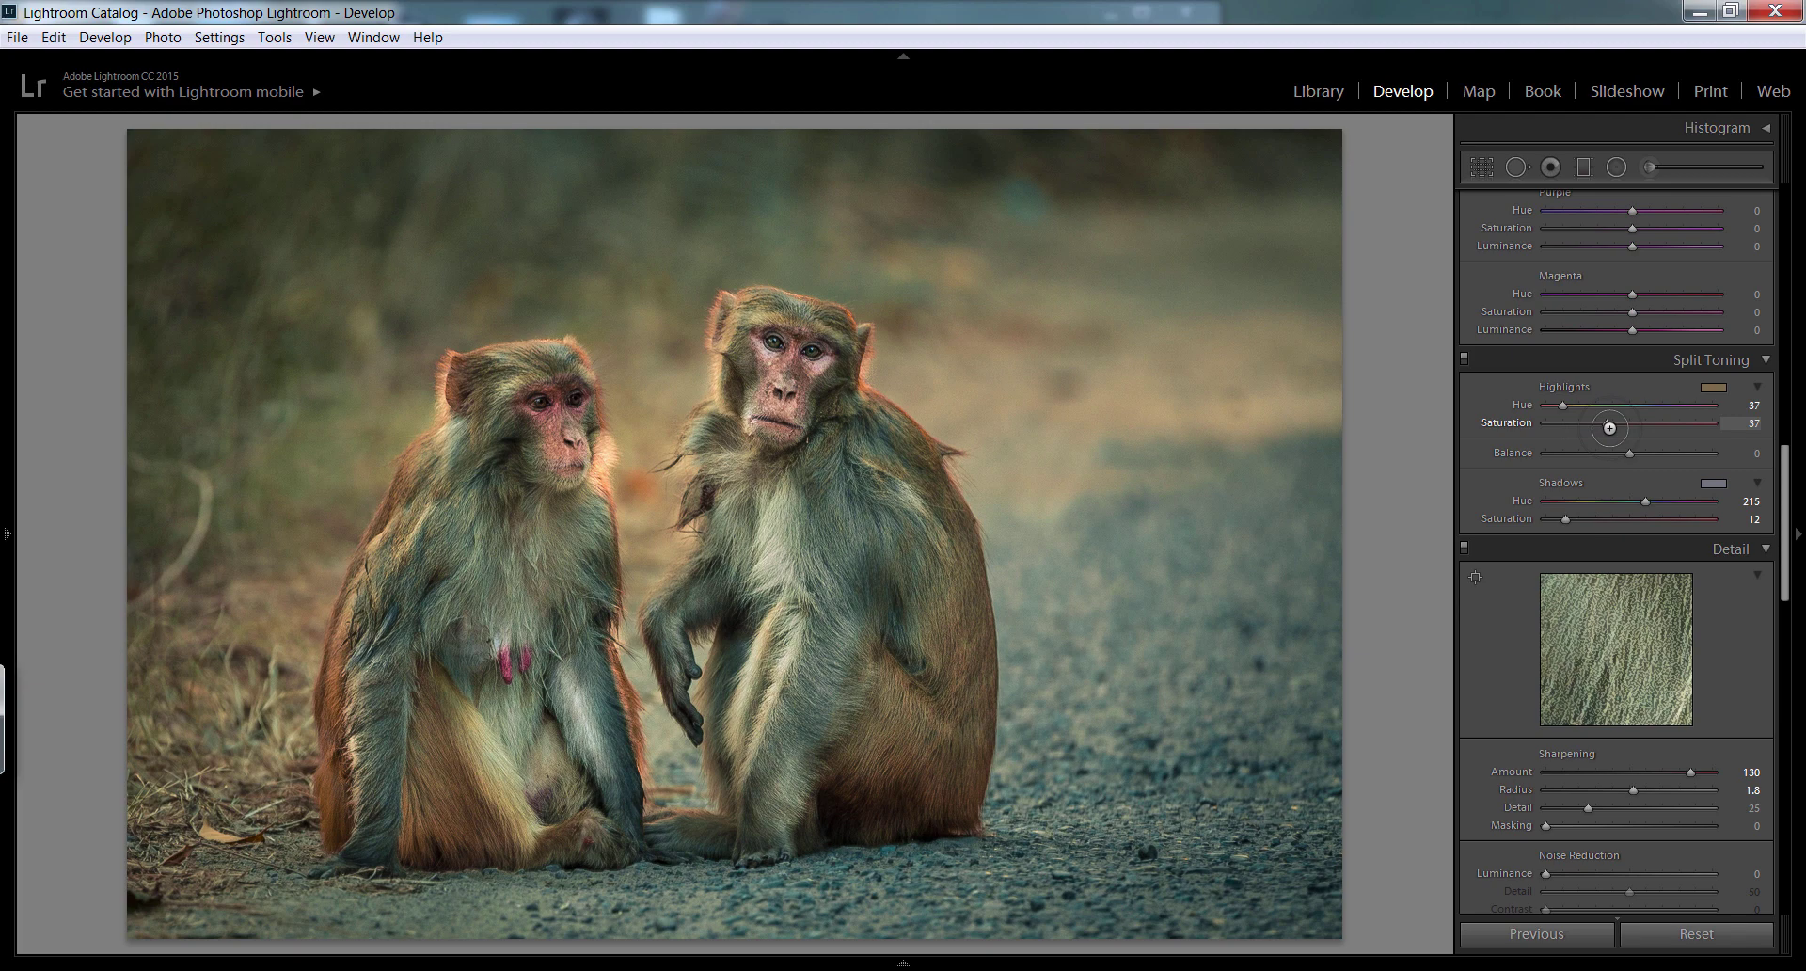
pyautogui.moveTo(1784, 508); pyautogui.dragTo(1756, 149)
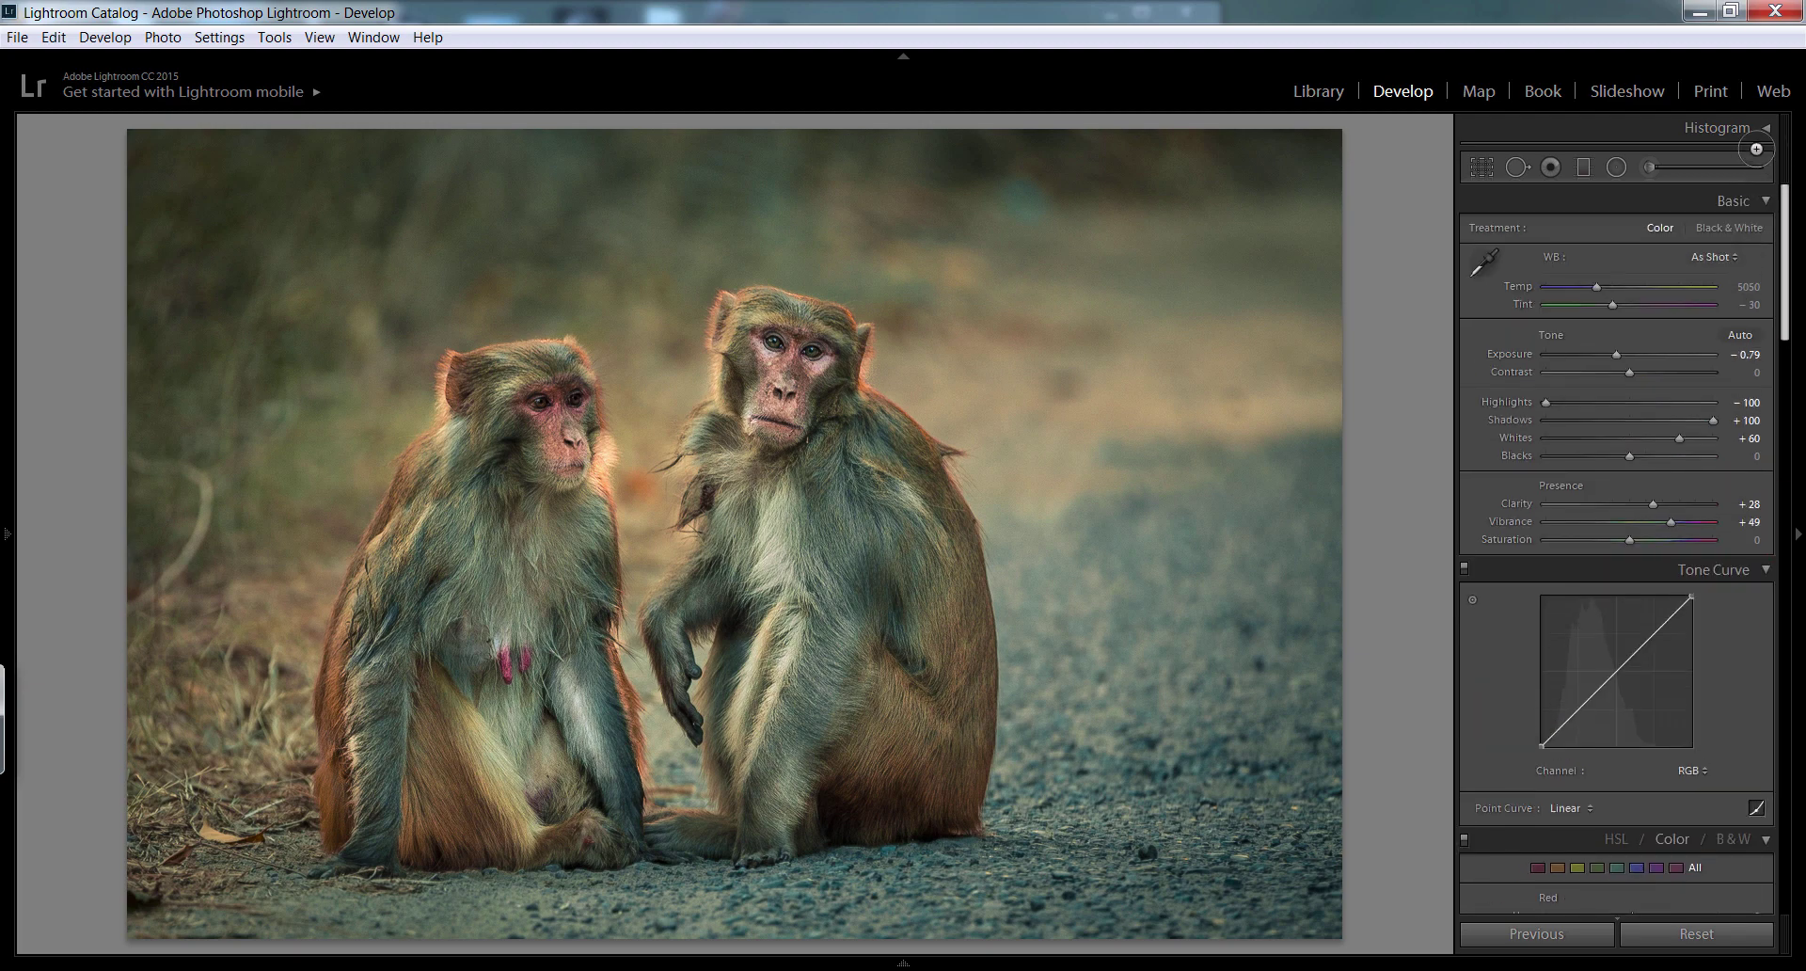
# Set the brush exposure to −0.40 and paint the right monkey's face, cheek, chest and belly.
pyautogui.click(1649, 167)
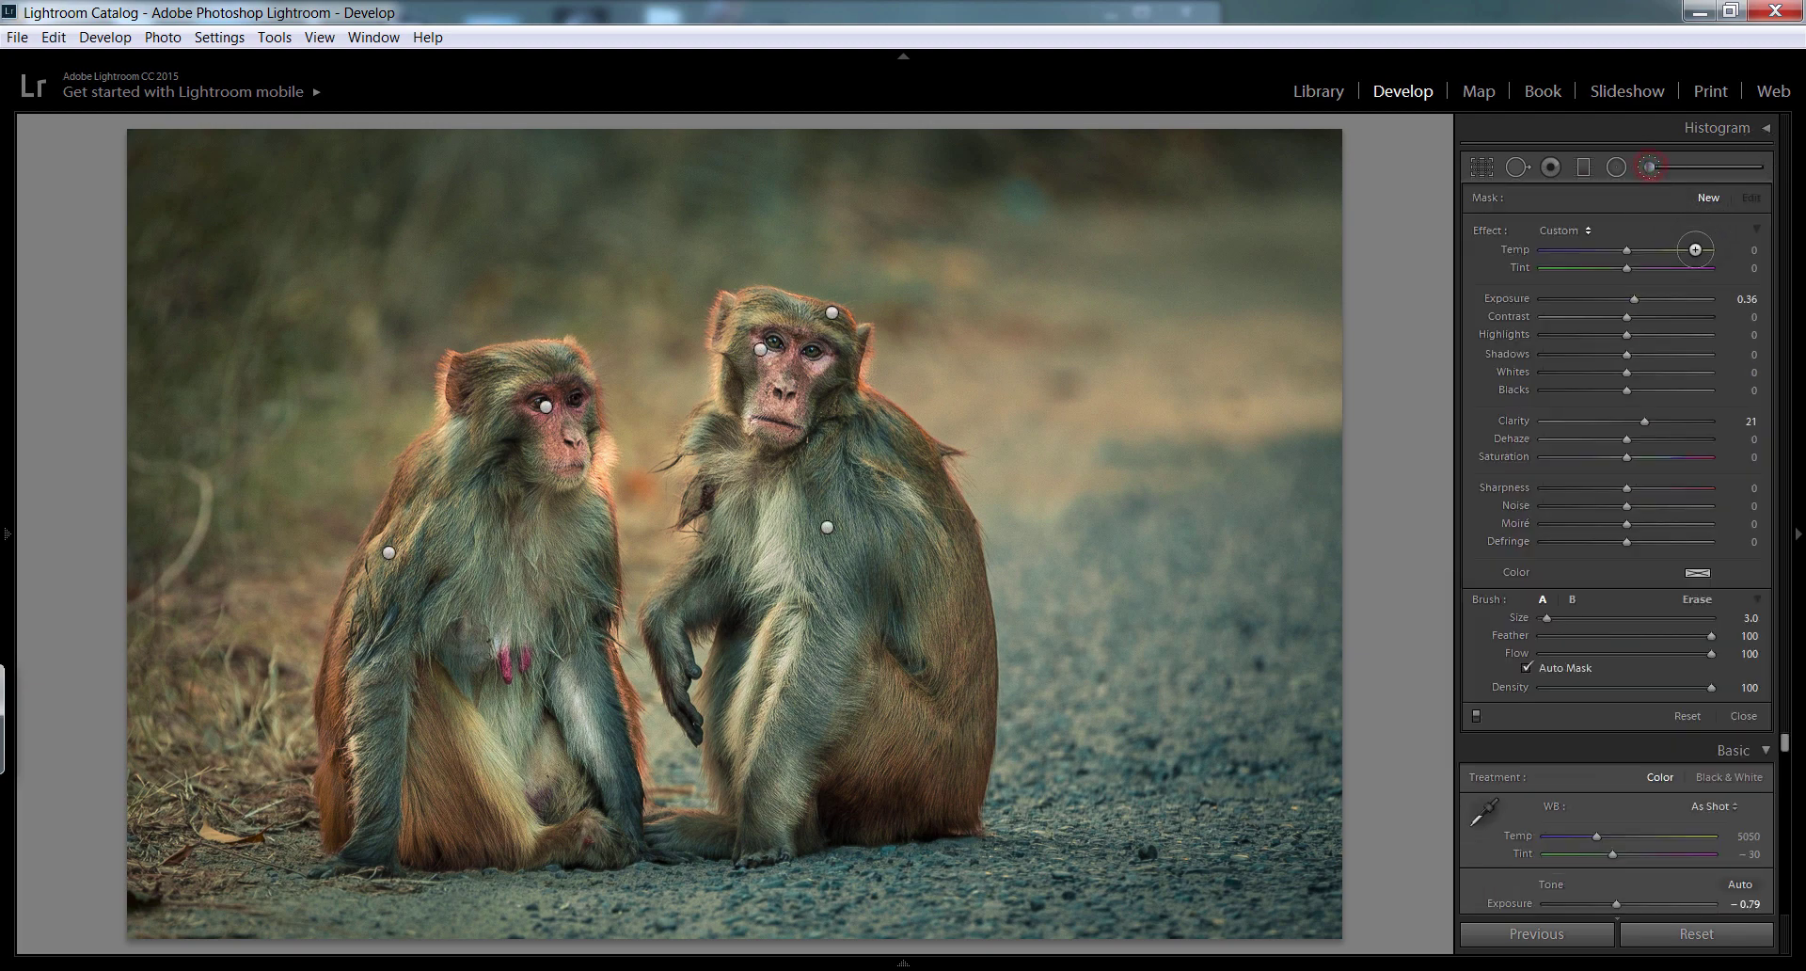
pyautogui.moveTo(1634, 299); pyautogui.dragTo(1608, 300)
pyautogui.moveTo(843, 400); pyautogui.dragTo(793, 482)
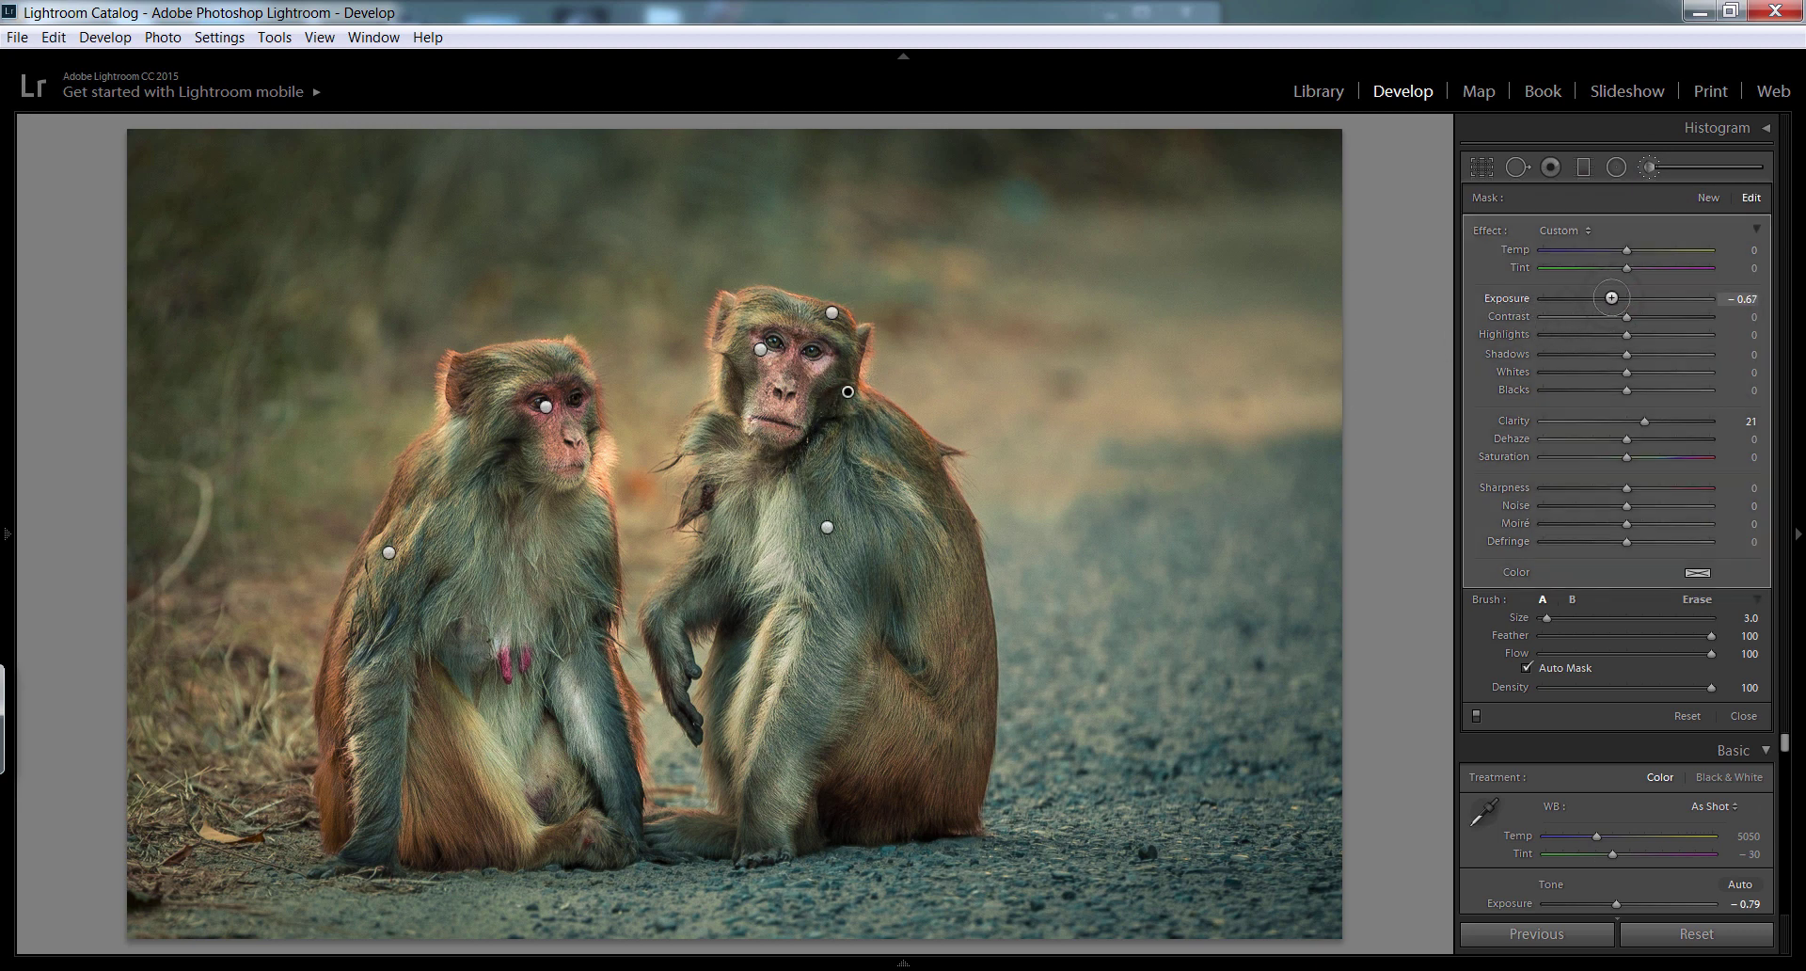
pyautogui.moveTo(1614, 300); pyautogui.dragTo(1611, 300)
pyautogui.moveTo(734, 365); pyautogui.dragTo(729, 367)
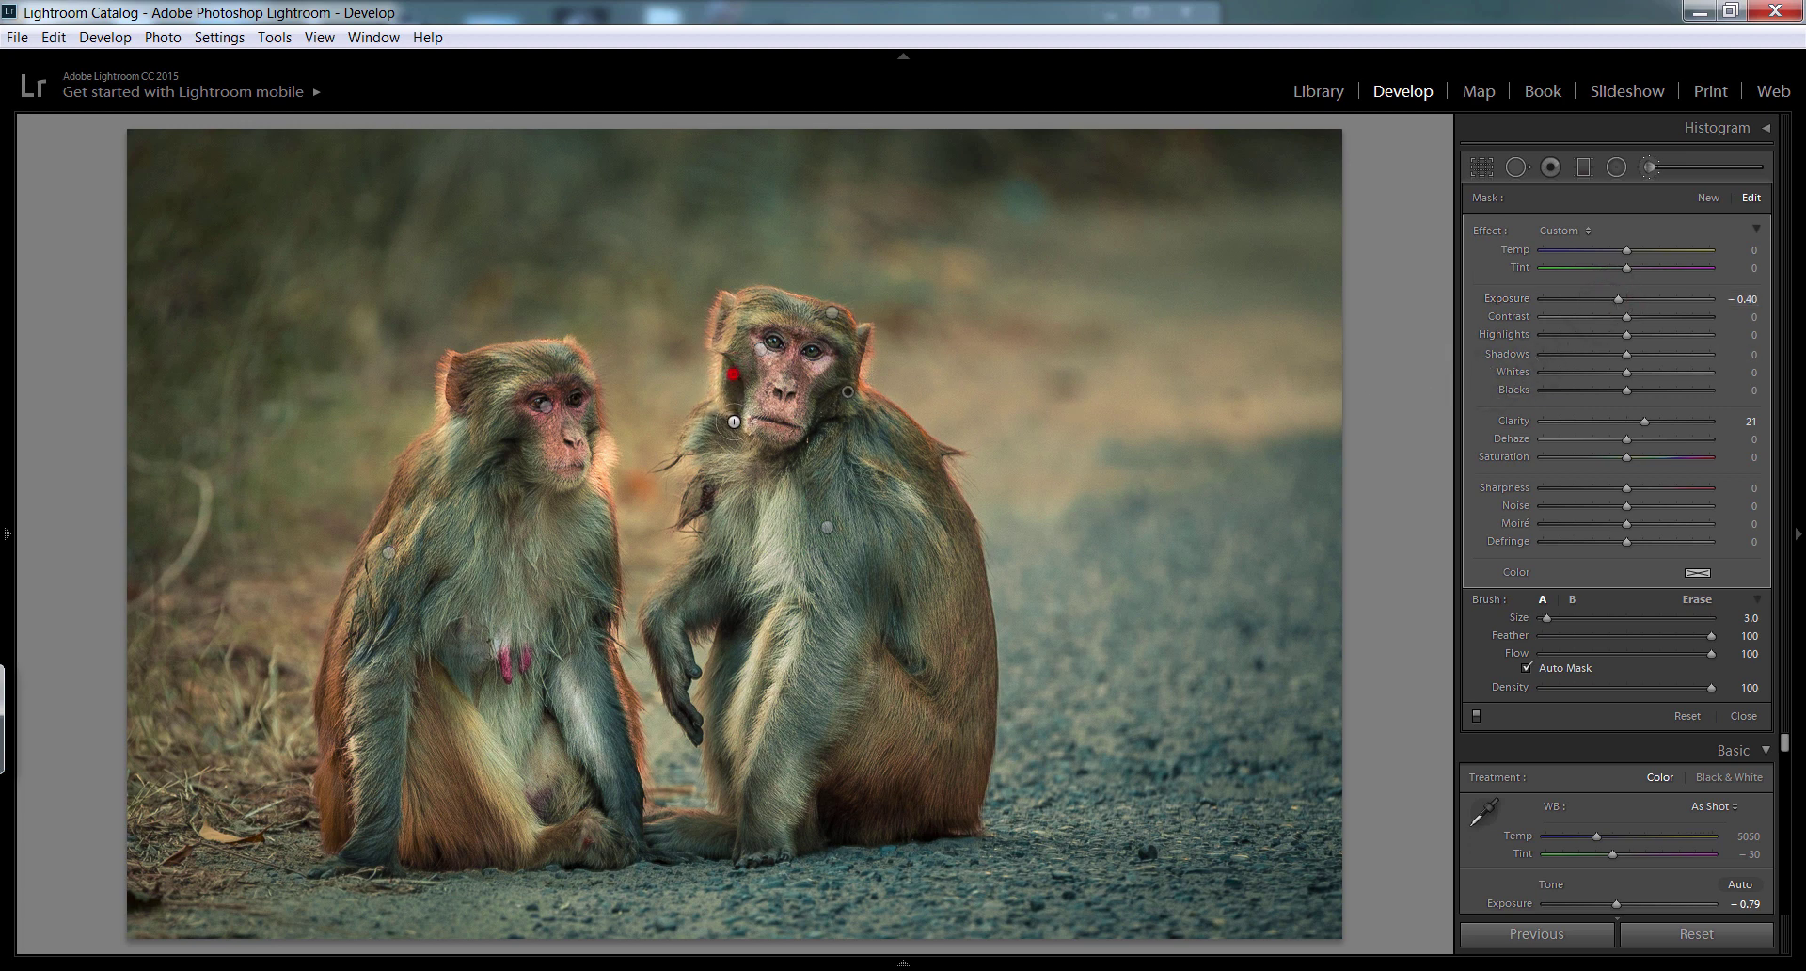
pyautogui.moveTo(706, 439); pyautogui.dragTo(708, 494)
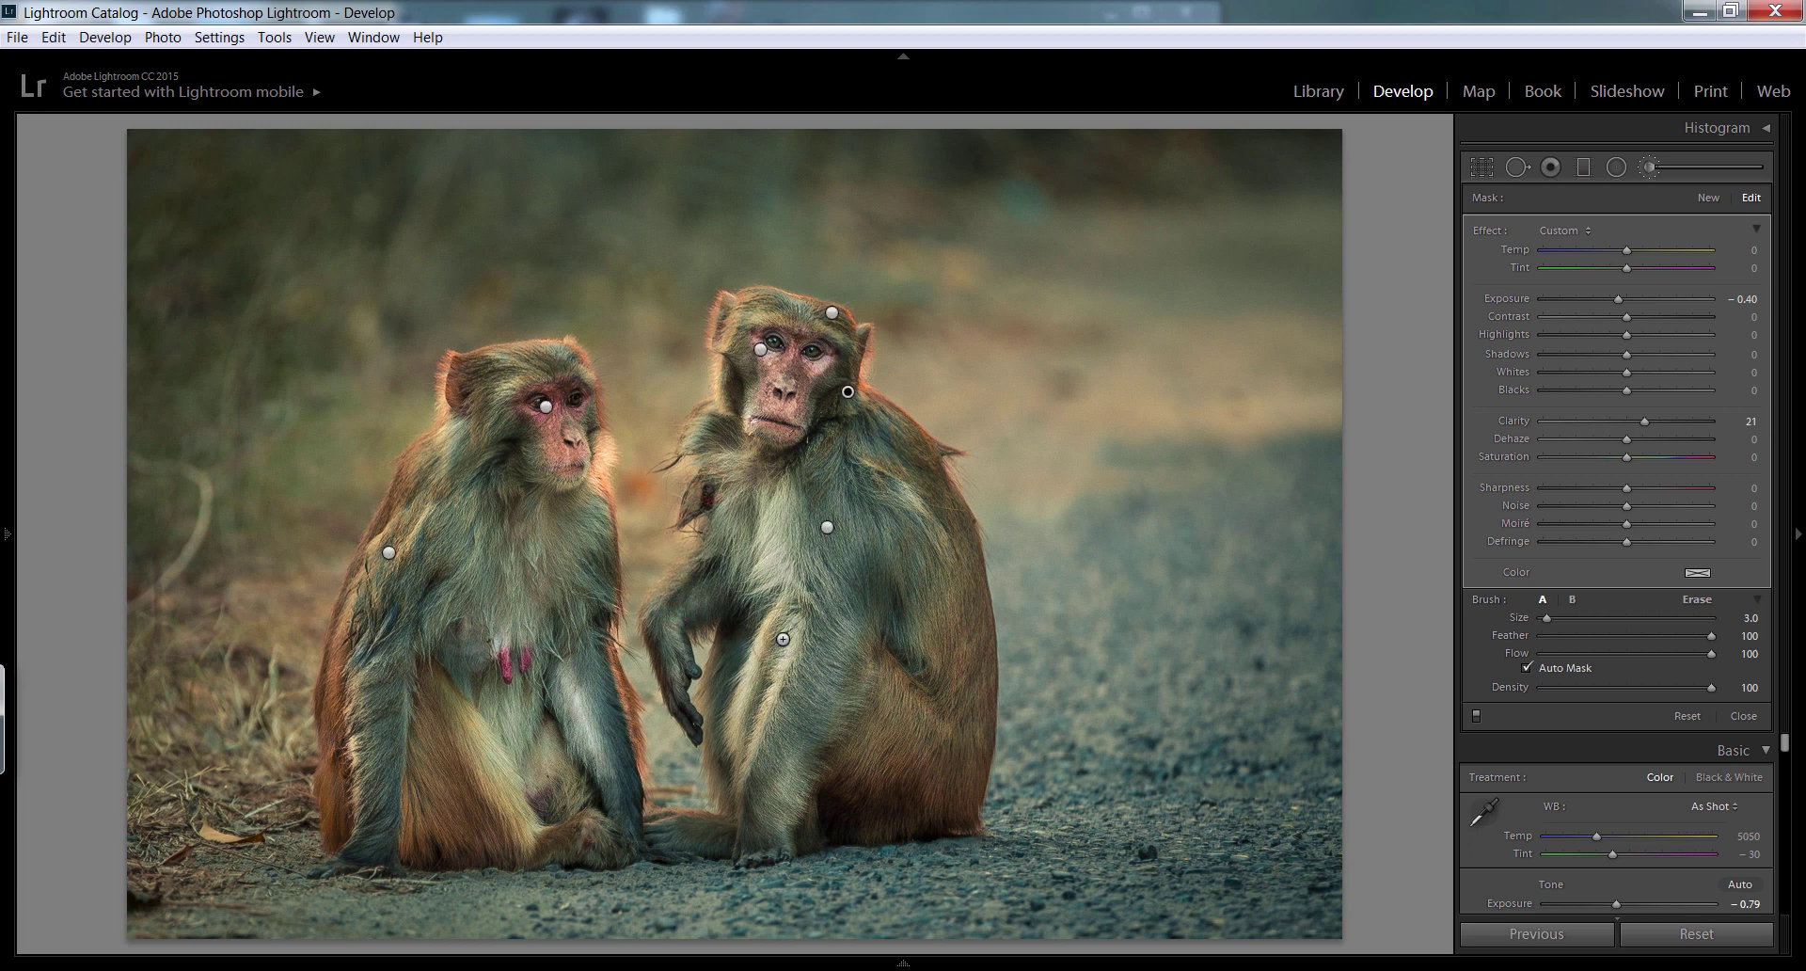
pyautogui.moveTo(777, 649)
pyautogui.mouseDown()
pyautogui.moveTo(758, 705)
pyautogui.moveTo(789, 619)
pyautogui.moveTo(932, 685)
pyautogui.moveTo(870, 597)
pyautogui.mouseUp()
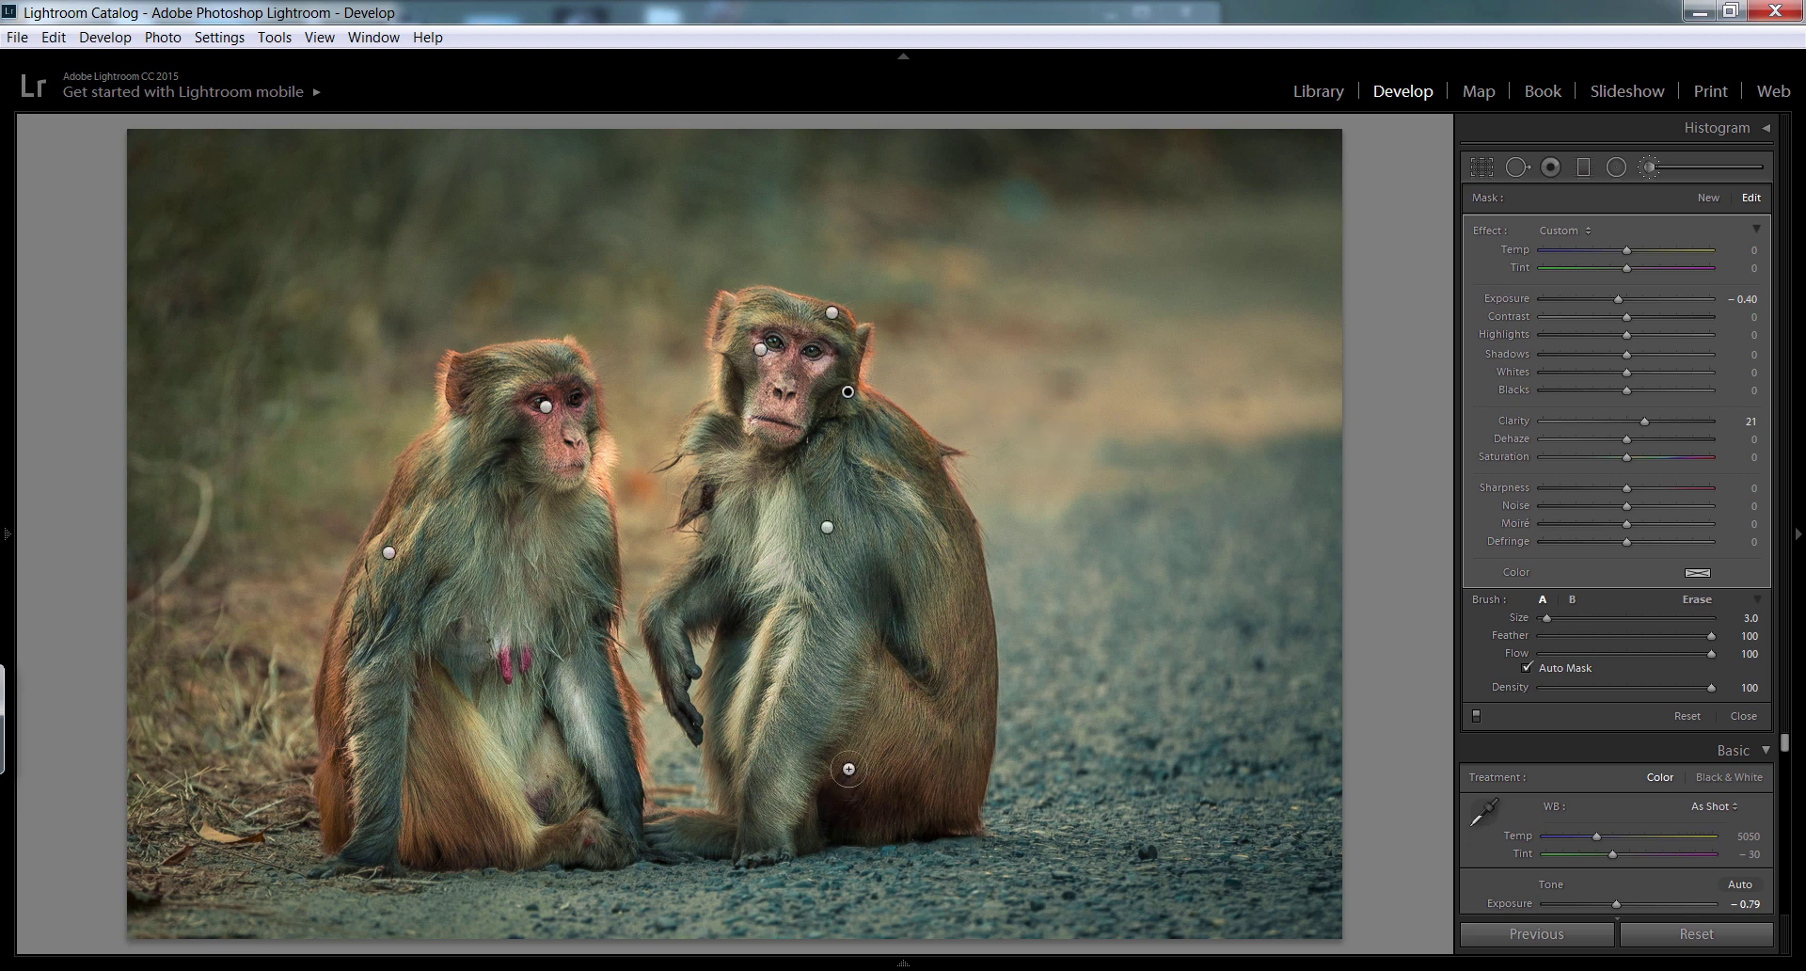
pyautogui.moveTo(738, 658); pyautogui.dragTo(731, 793)
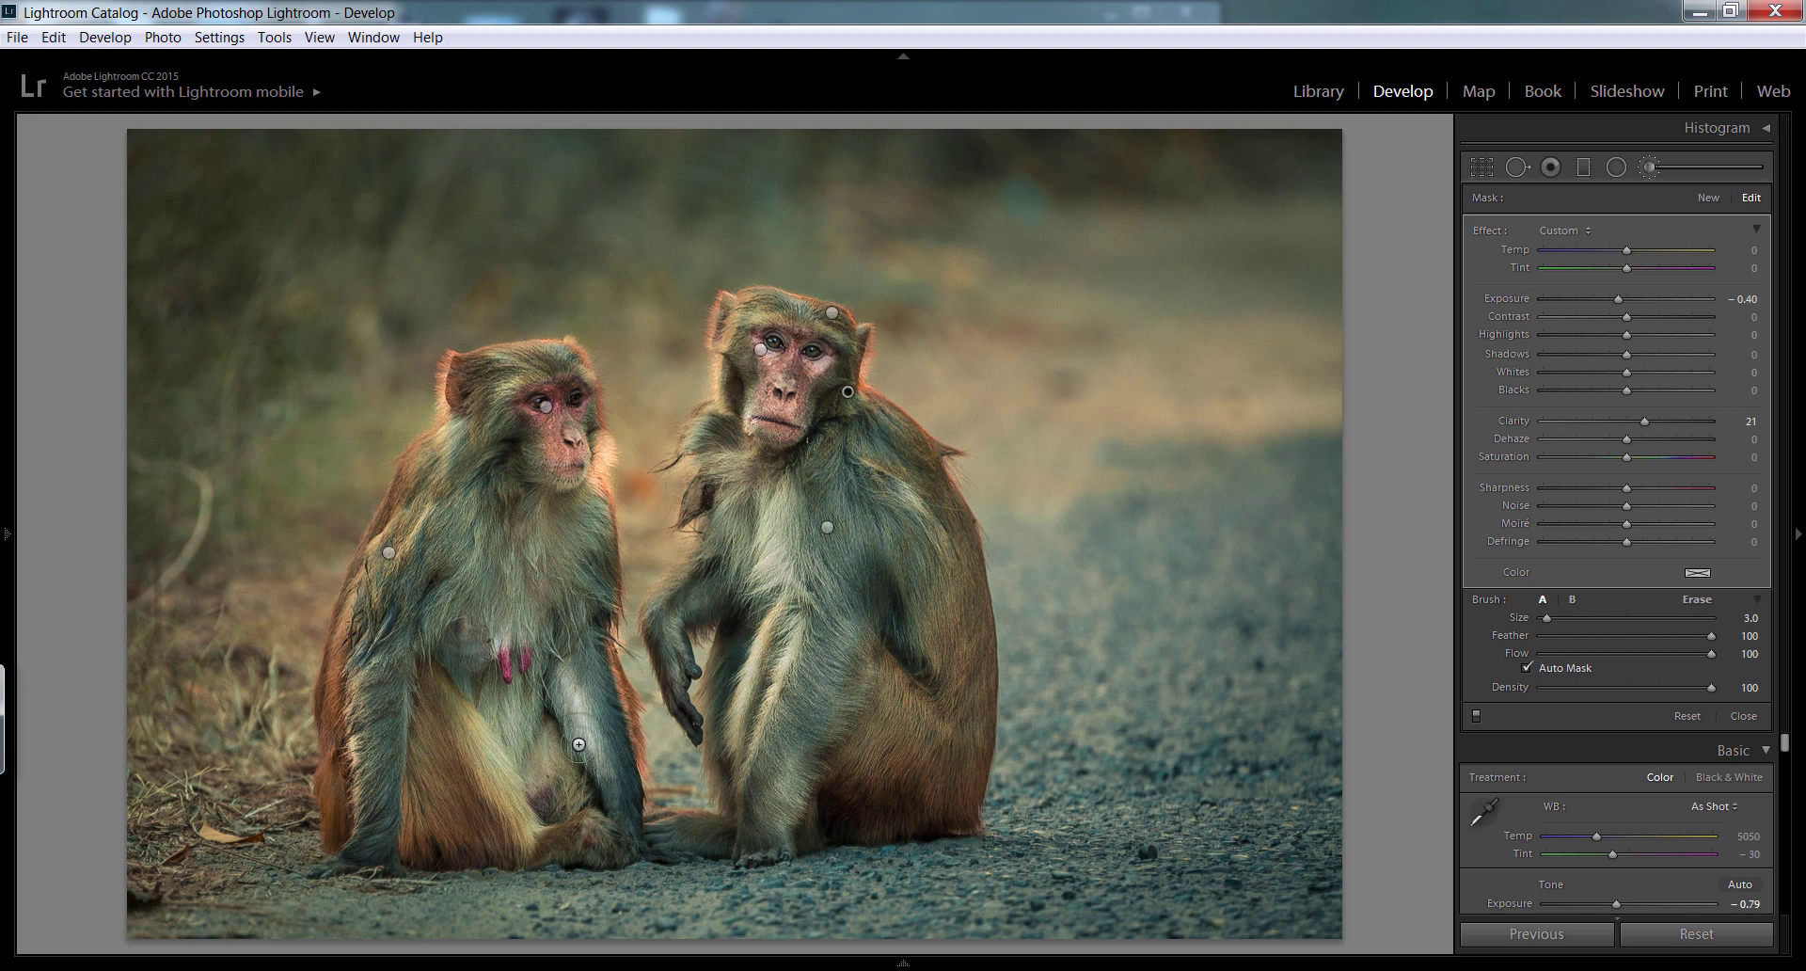
# Brush the left monkey's chest, neck and leg plus the right monkey's chest, then deselect.
pyautogui.moveTo(458, 626)
pyautogui.mouseDown()
pyautogui.moveTo(432, 658)
pyautogui.moveTo(465, 718)
pyautogui.mouseUp()
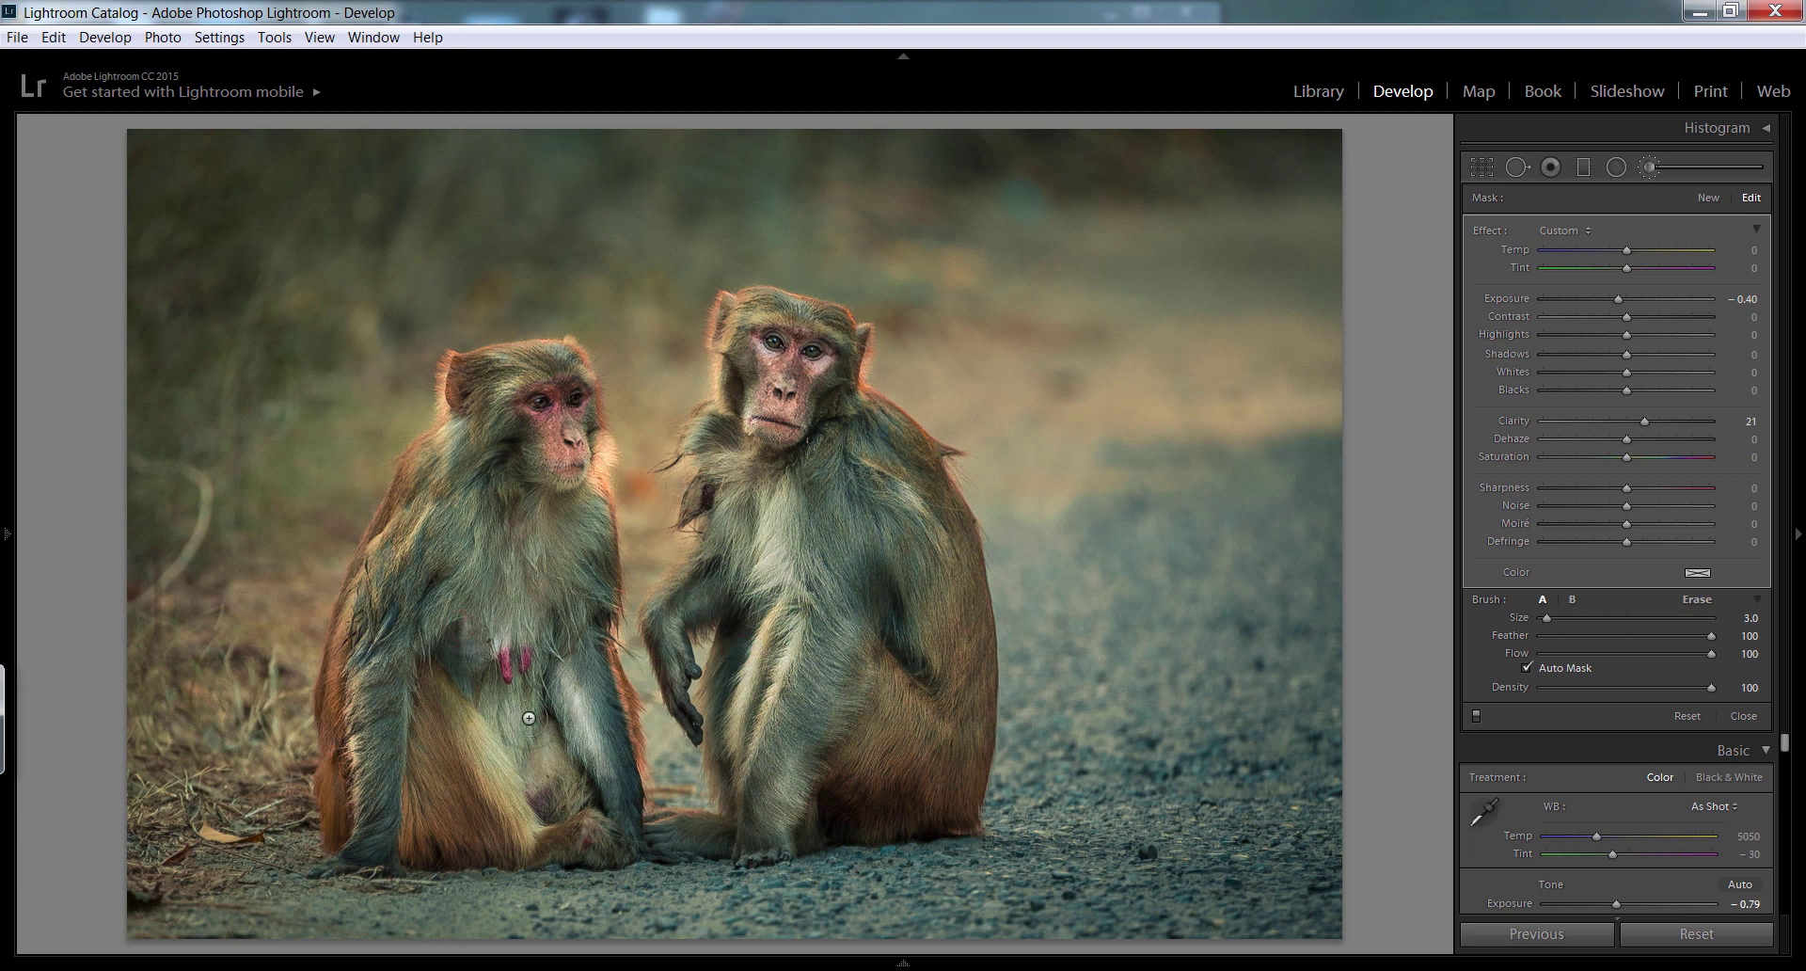
pyautogui.moveTo(549, 653)
pyautogui.mouseDown()
pyautogui.moveTo(531, 757)
pyautogui.moveTo(541, 698)
pyautogui.moveTo(476, 794)
pyautogui.moveTo(476, 855)
pyautogui.moveTo(414, 837)
pyautogui.mouseUp()
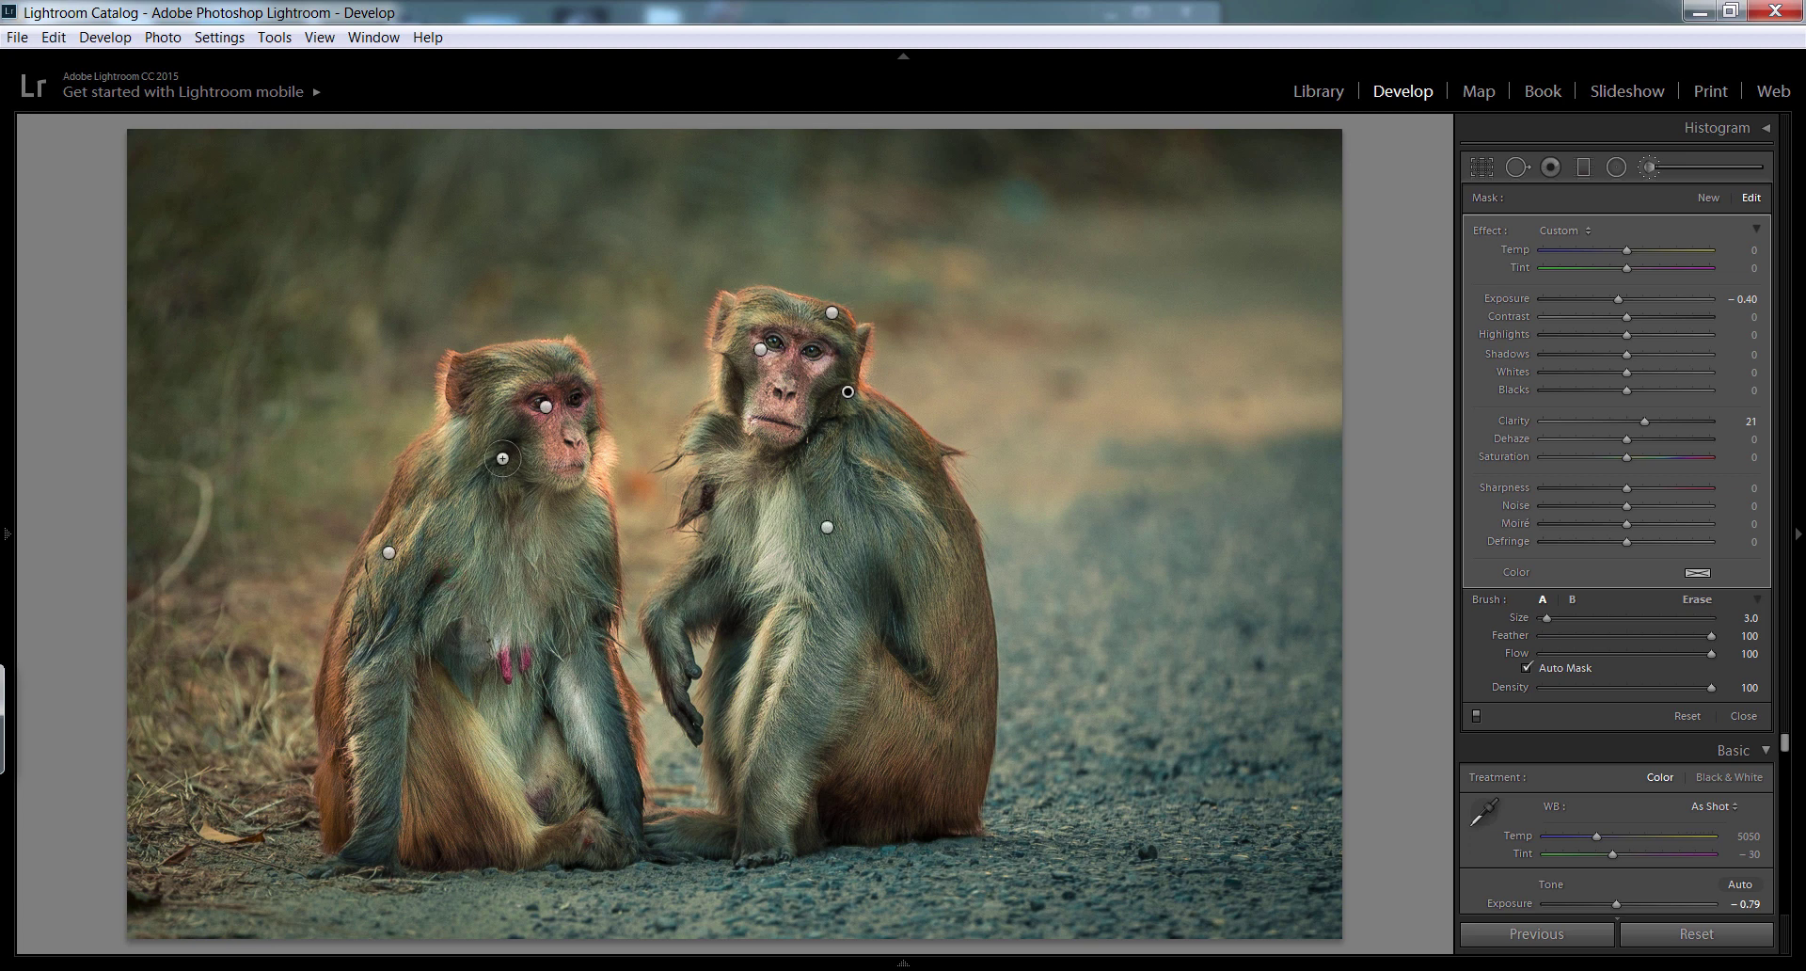
pyautogui.moveTo(538, 513); pyautogui.dragTo(550, 508)
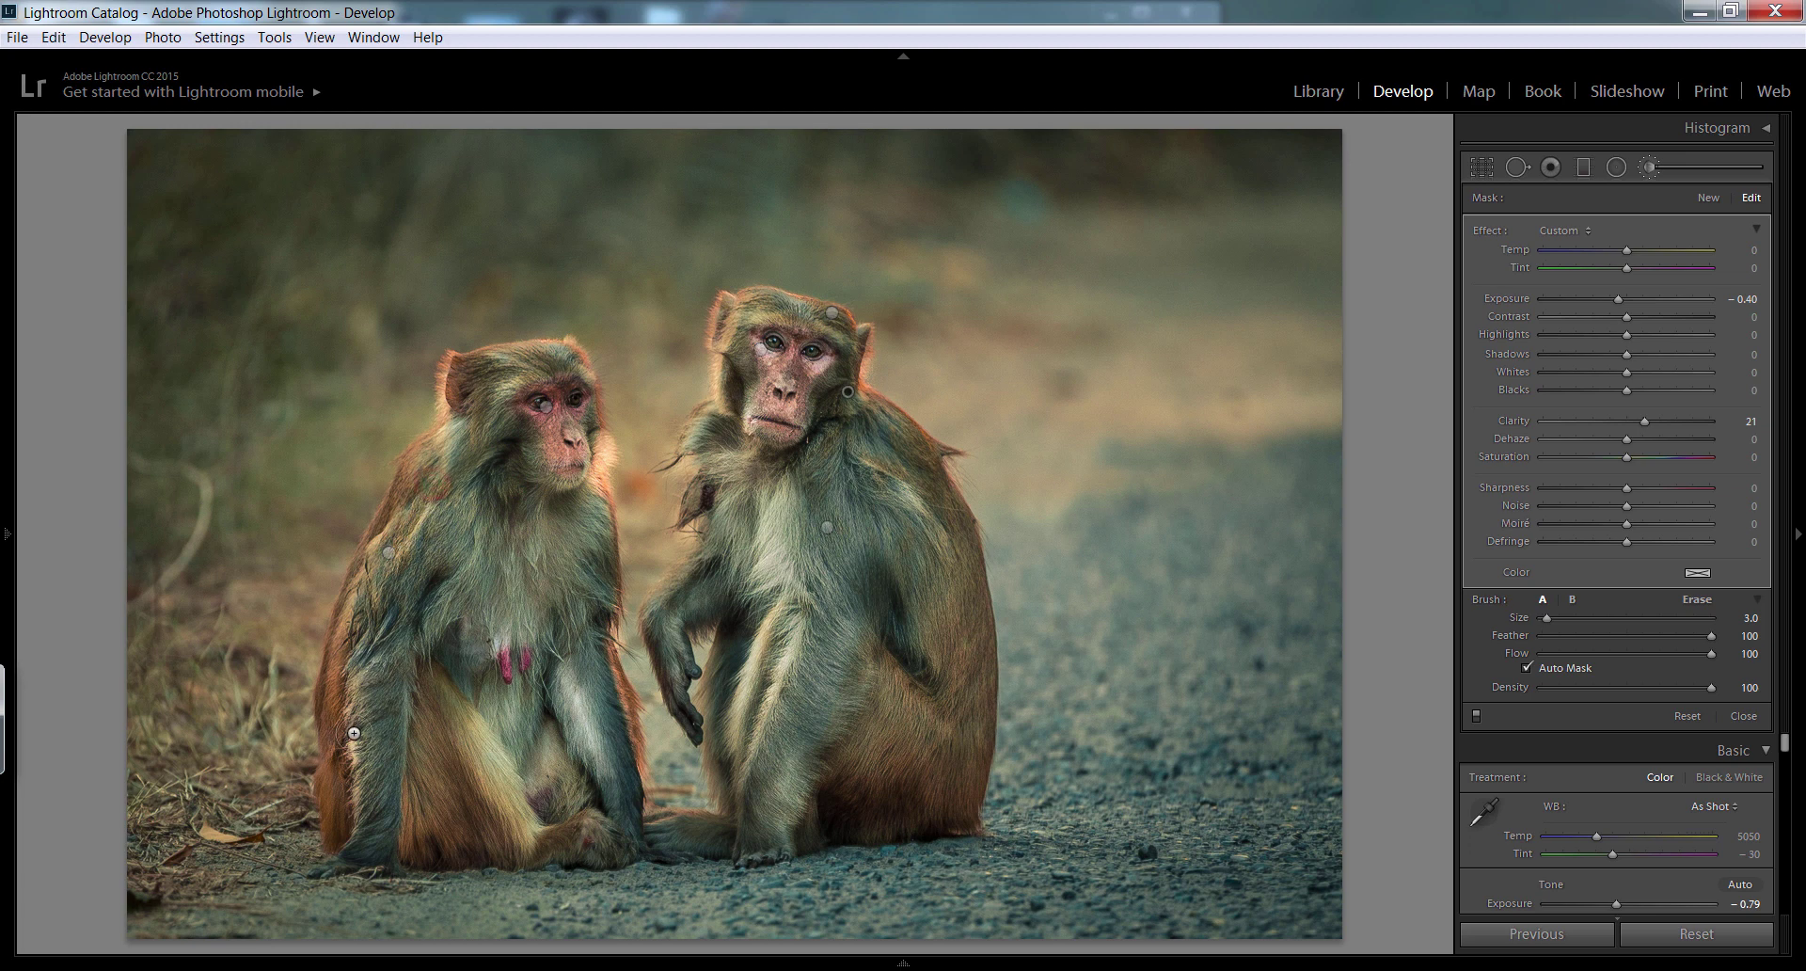
pyautogui.moveTo(347, 646); pyautogui.dragTo(345, 810)
pyautogui.moveTo(361, 624); pyautogui.dragTo(342, 801)
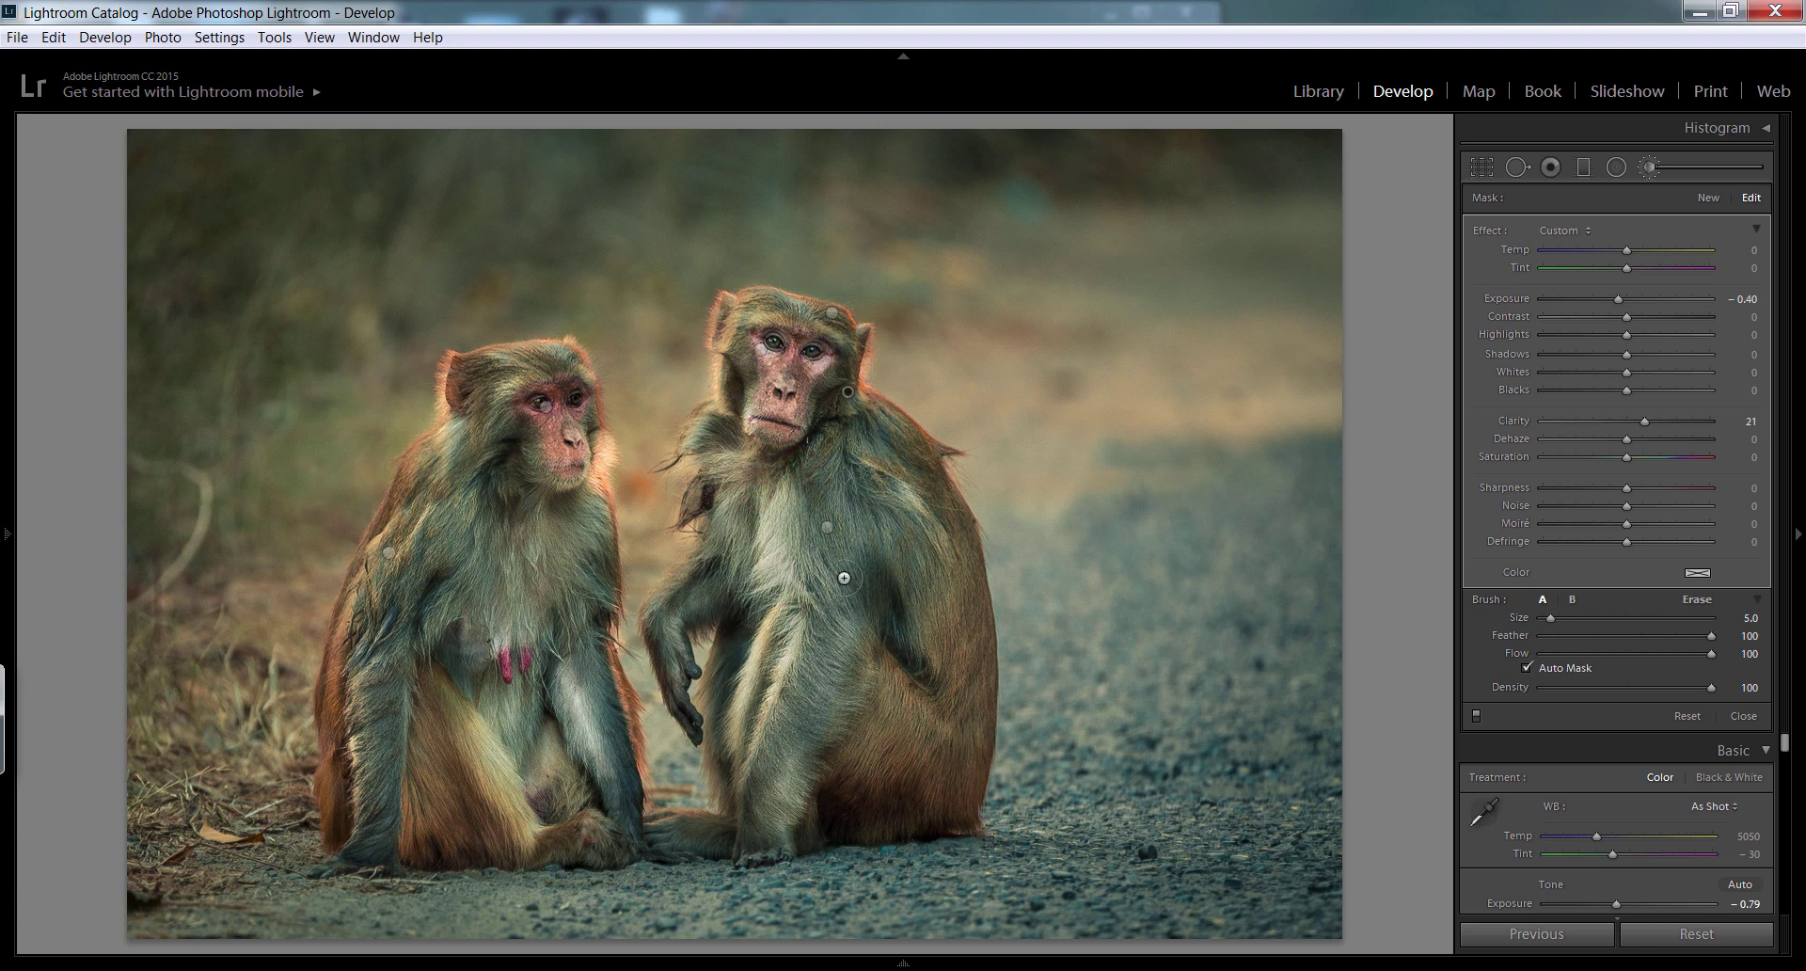
pyautogui.click(857, 511)
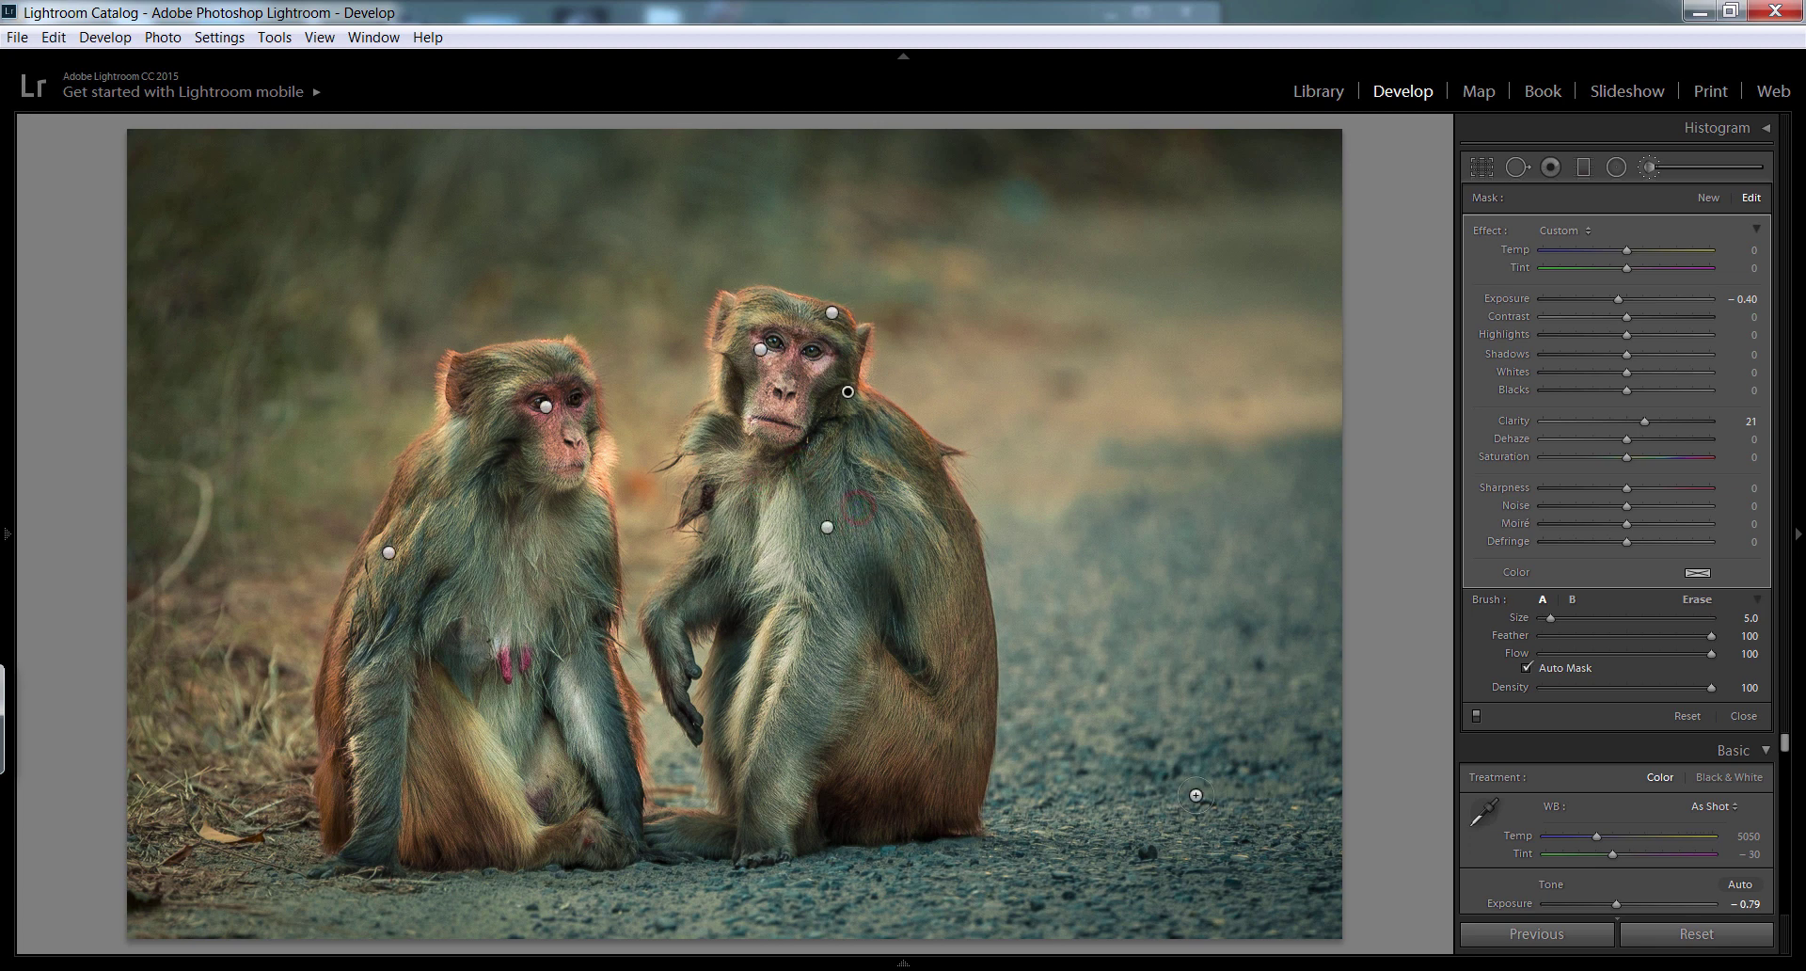
pyautogui.press('Escape')
# Exit the brush, compare Before/After, and raise Whites from +60 to +63.
pyautogui.press('k')
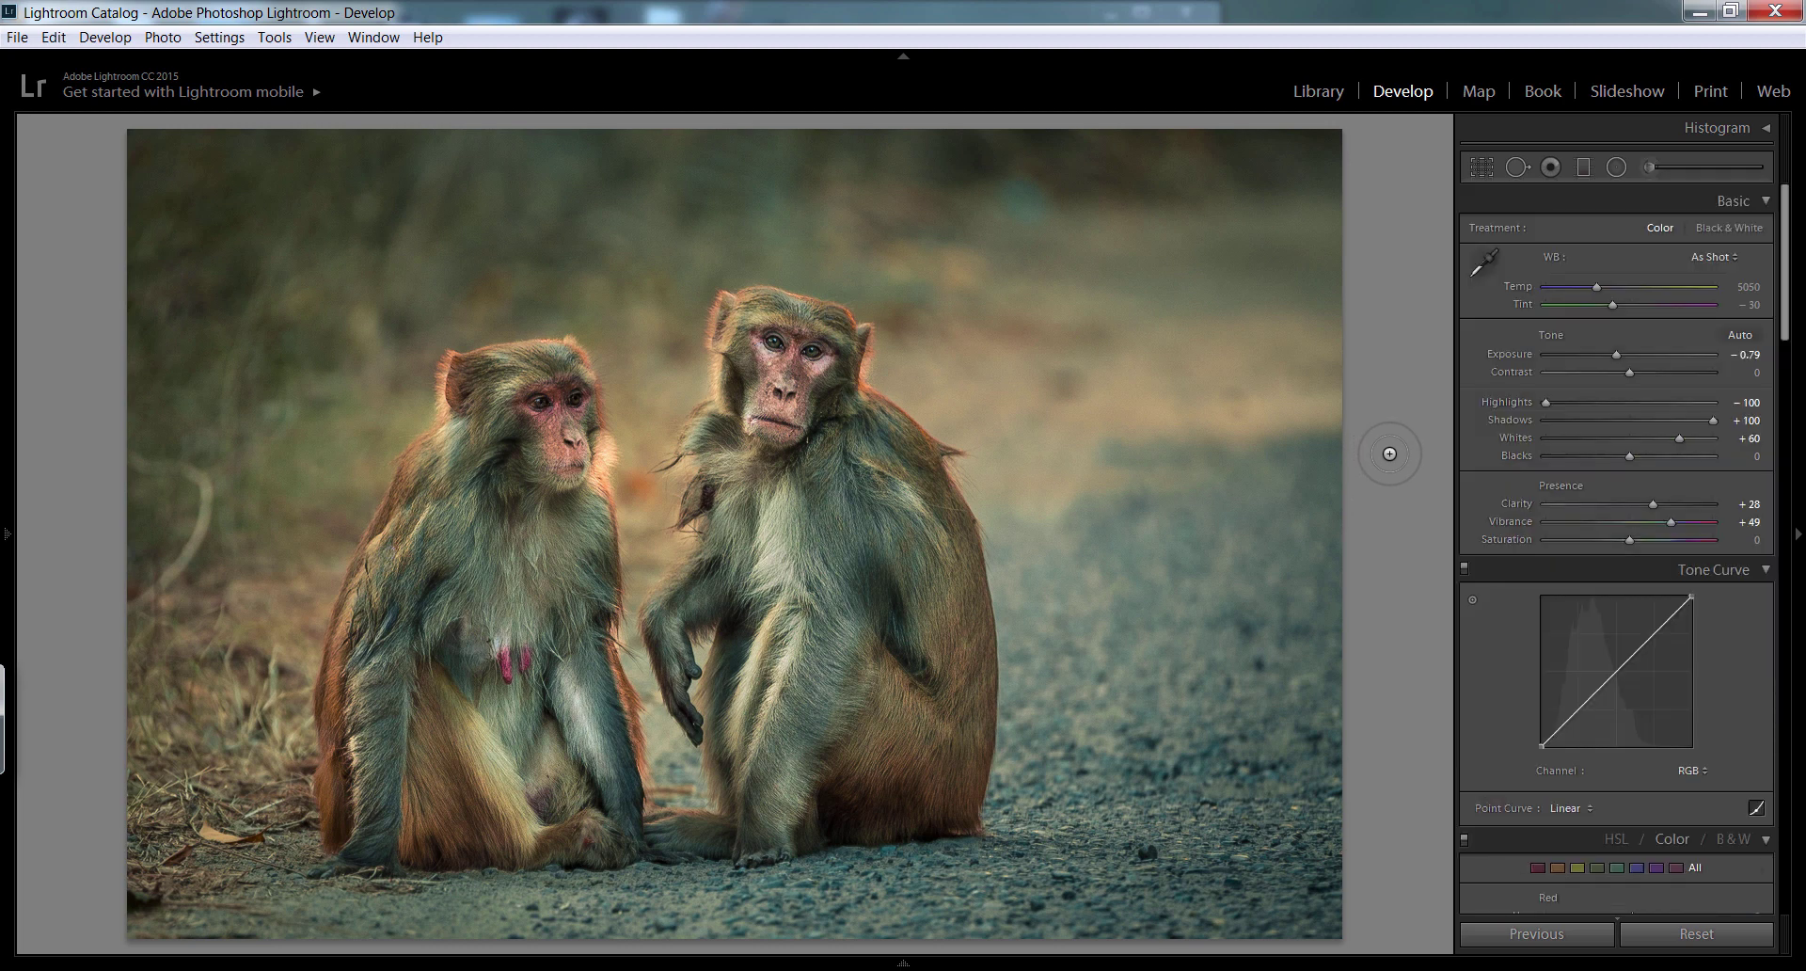
pyautogui.press('\\')
pyautogui.press('\\')
pyautogui.press('\\')
pyautogui.press('\\')
pyautogui.press('\\')
pyautogui.press('\\')
pyautogui.moveTo(1677, 441); pyautogui.dragTo(1682, 441)
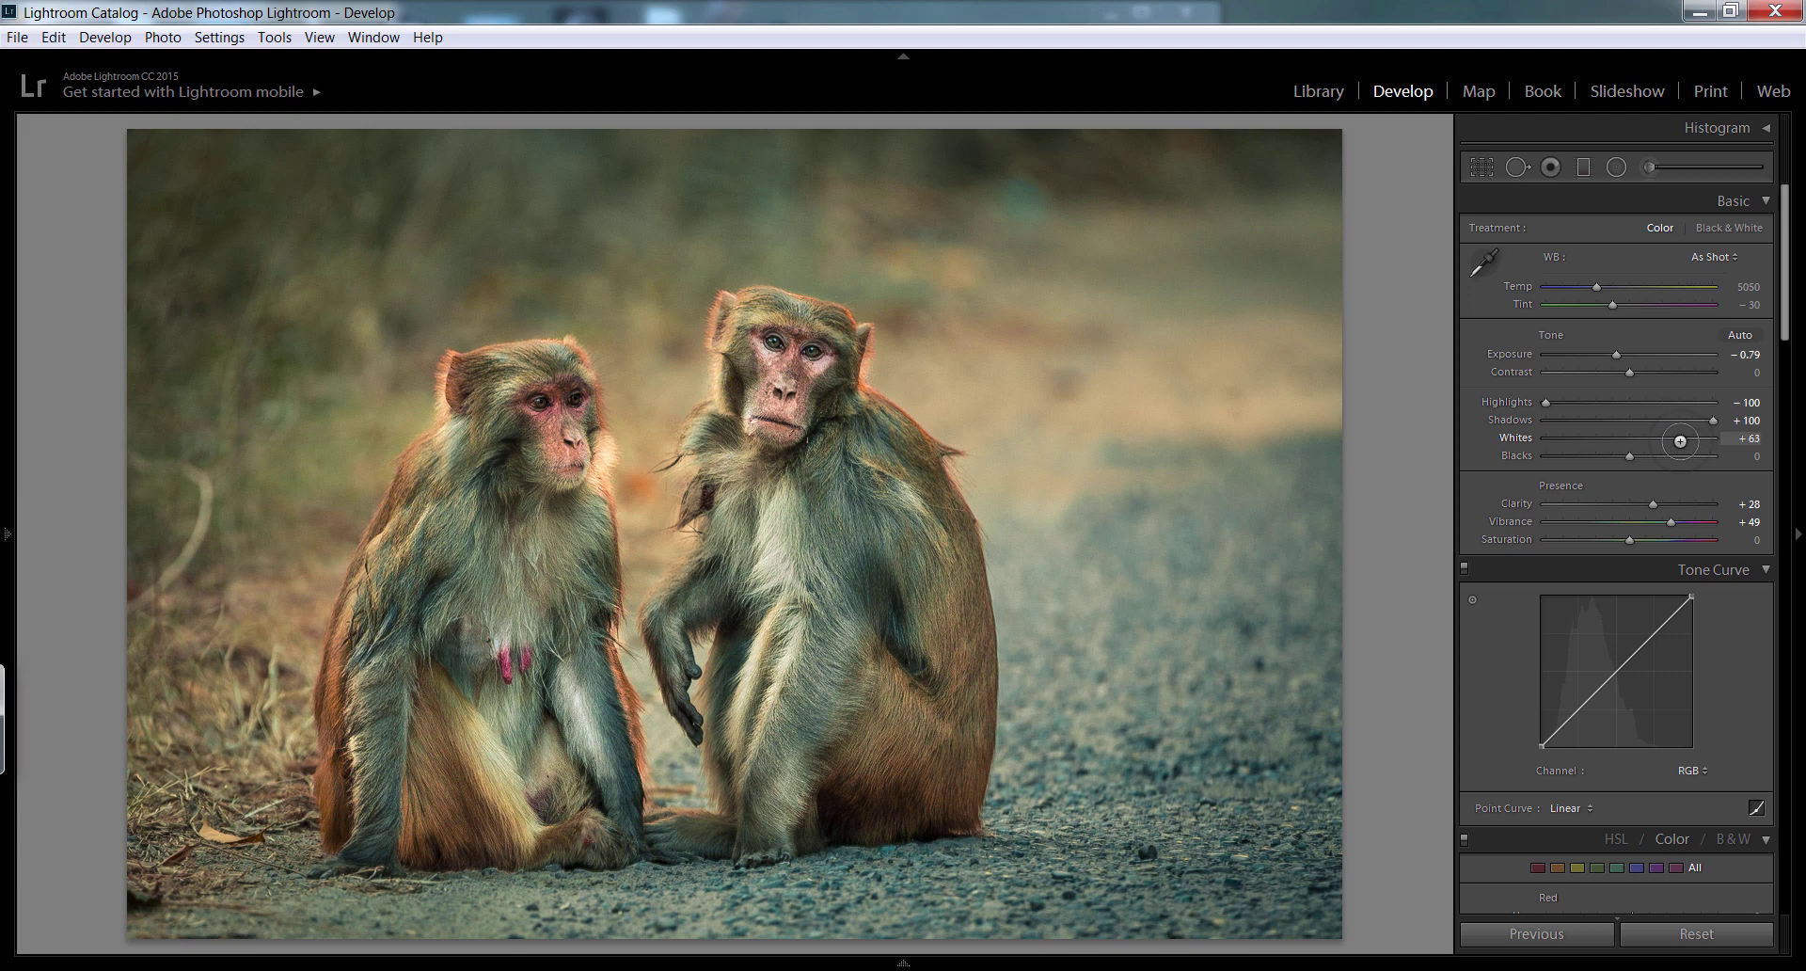